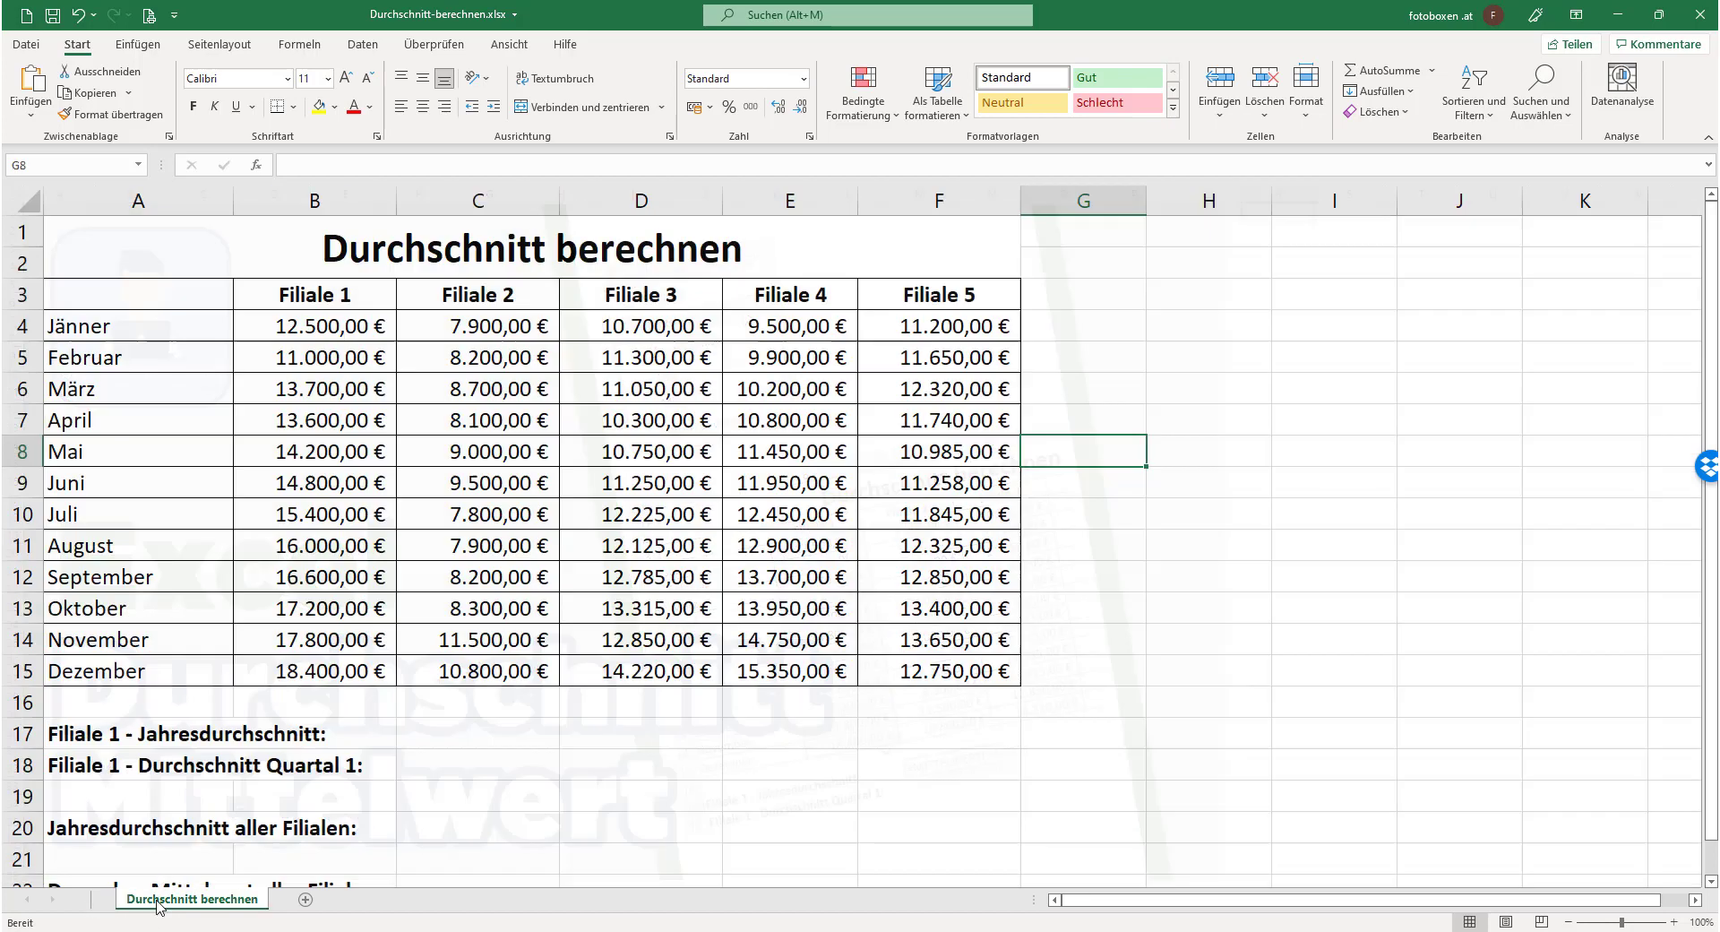
- Zoom the sheet to about 145% so rows 1–26, table and result rows, fit on screen
click(1164, 733)
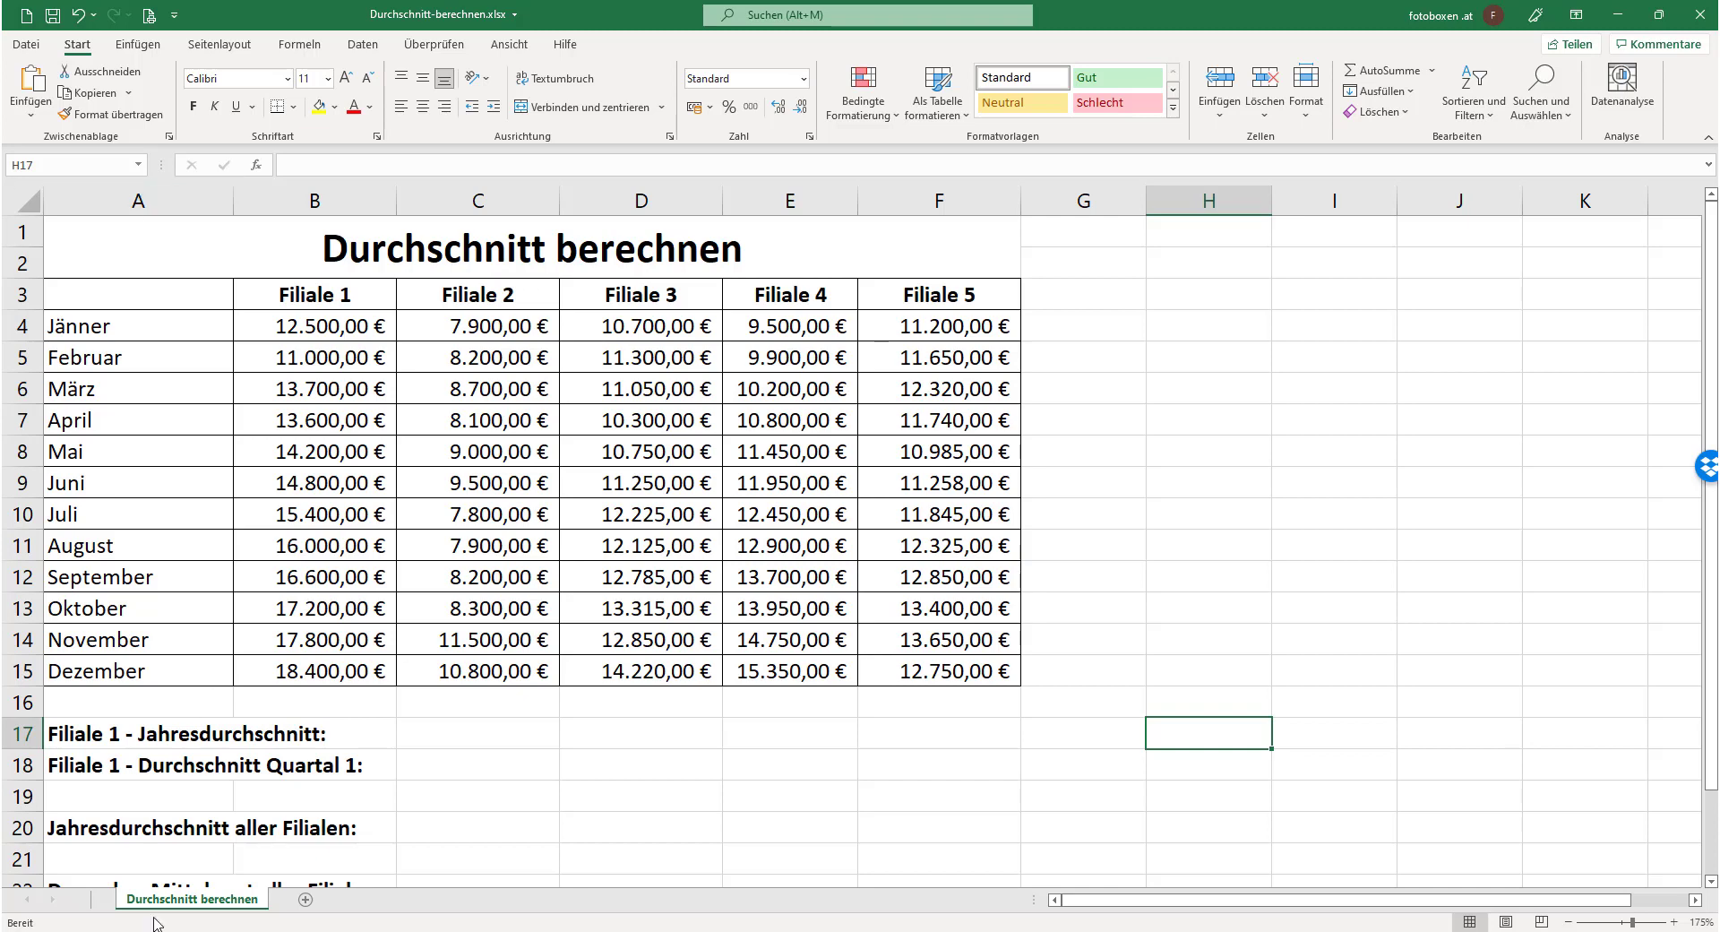
click(157, 850)
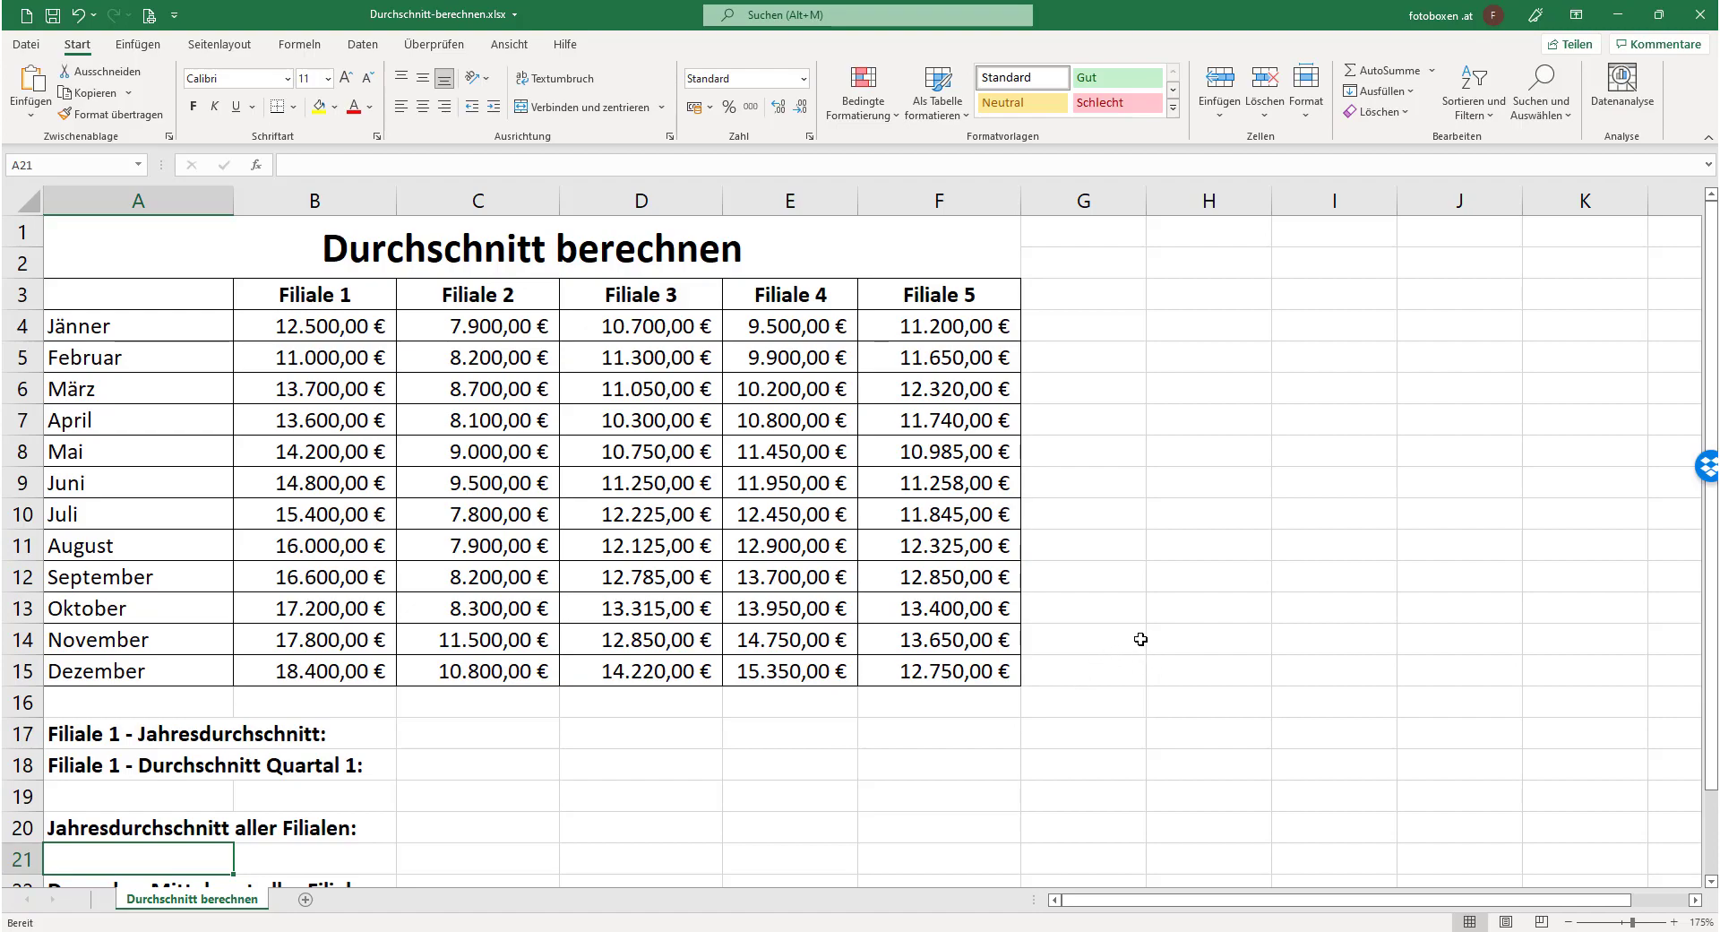
ctrl+scroll(1120, 606, down, 5)
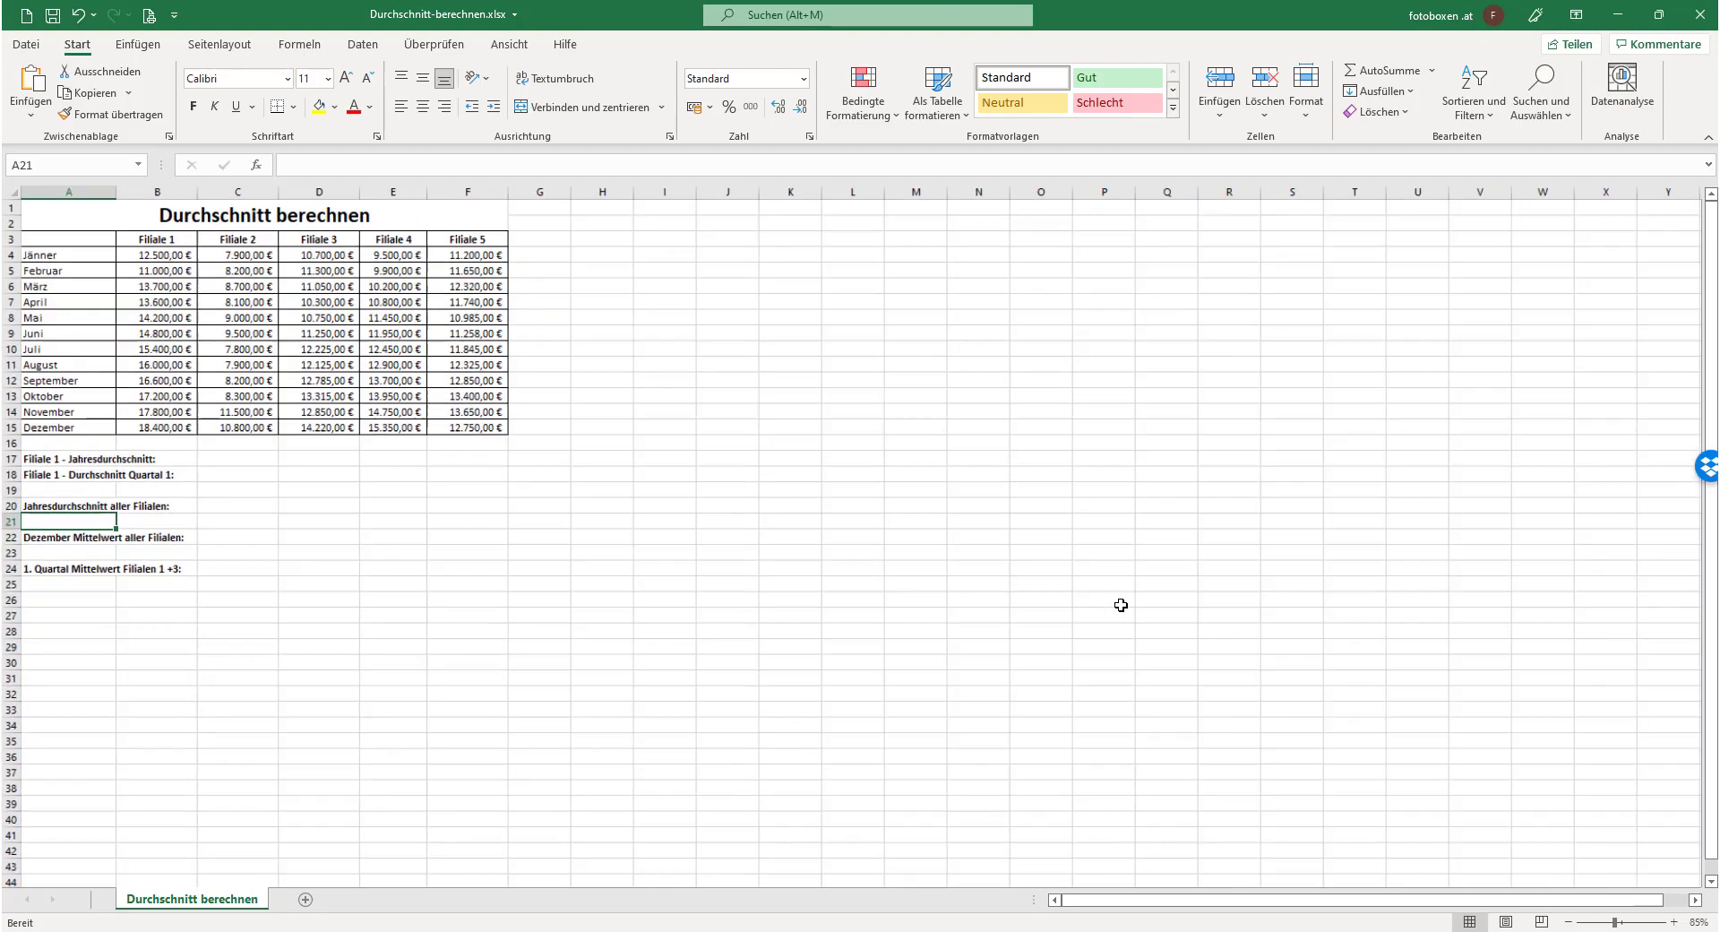
ctrl+scroll(1119, 606, up, 6)
ctrl+scroll(1120, 605, down, 5)
ctrl+scroll(1120, 605, up, 3)
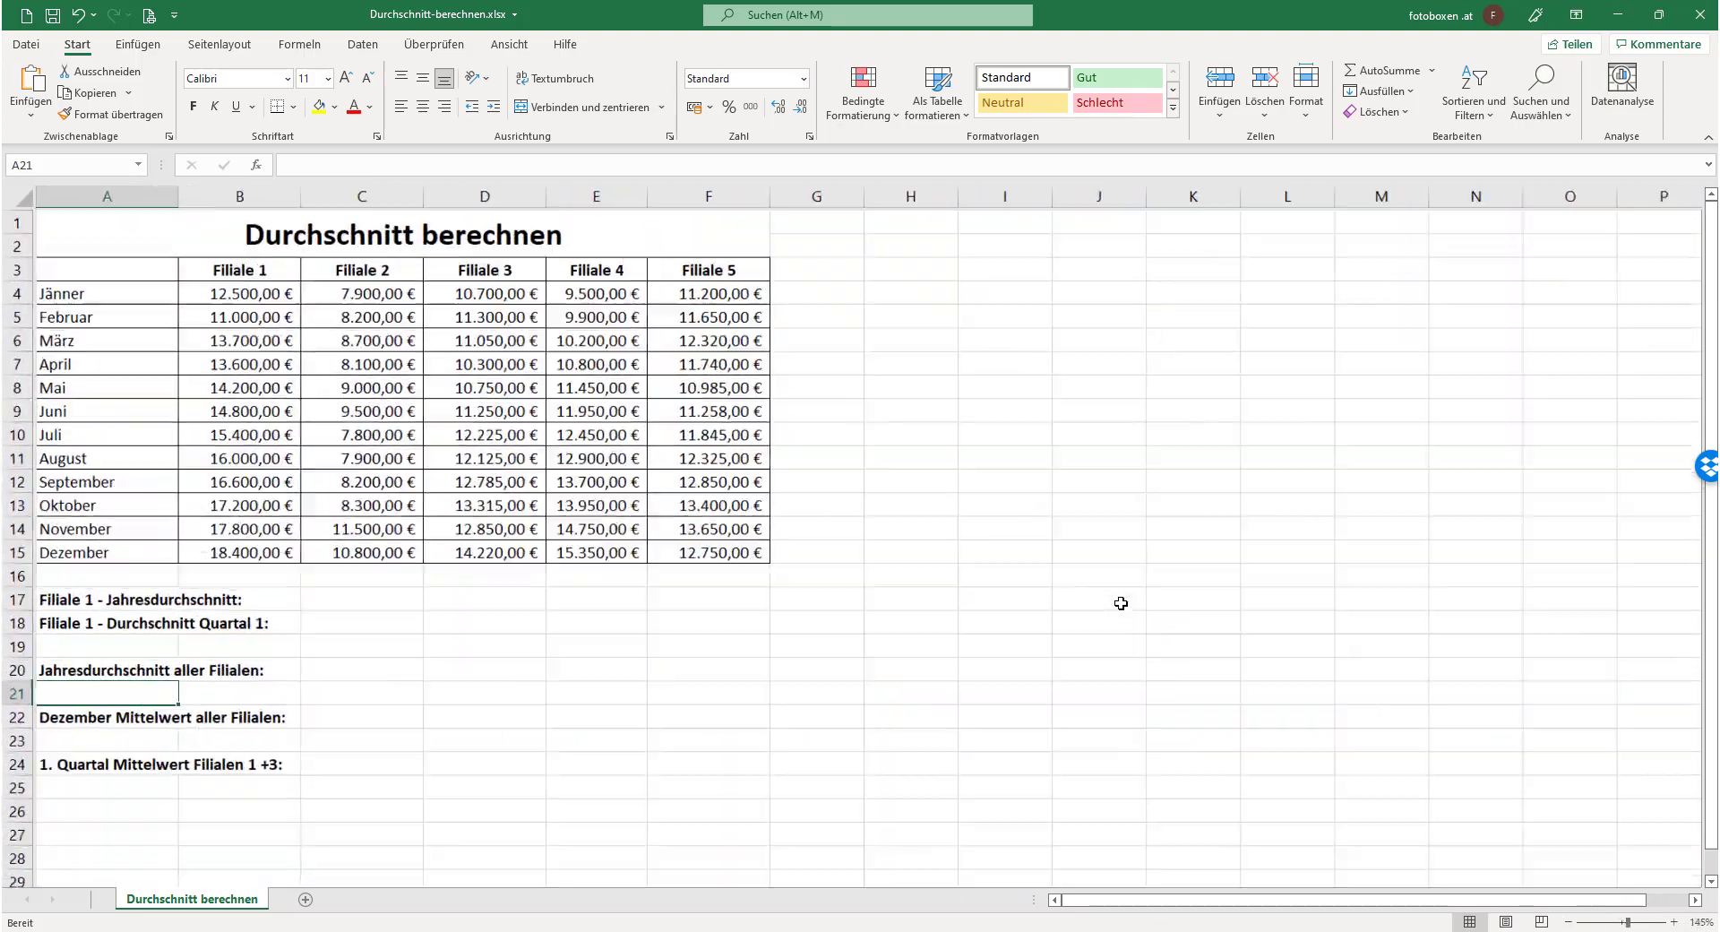
ctrl+scroll(1120, 602, up, 1)
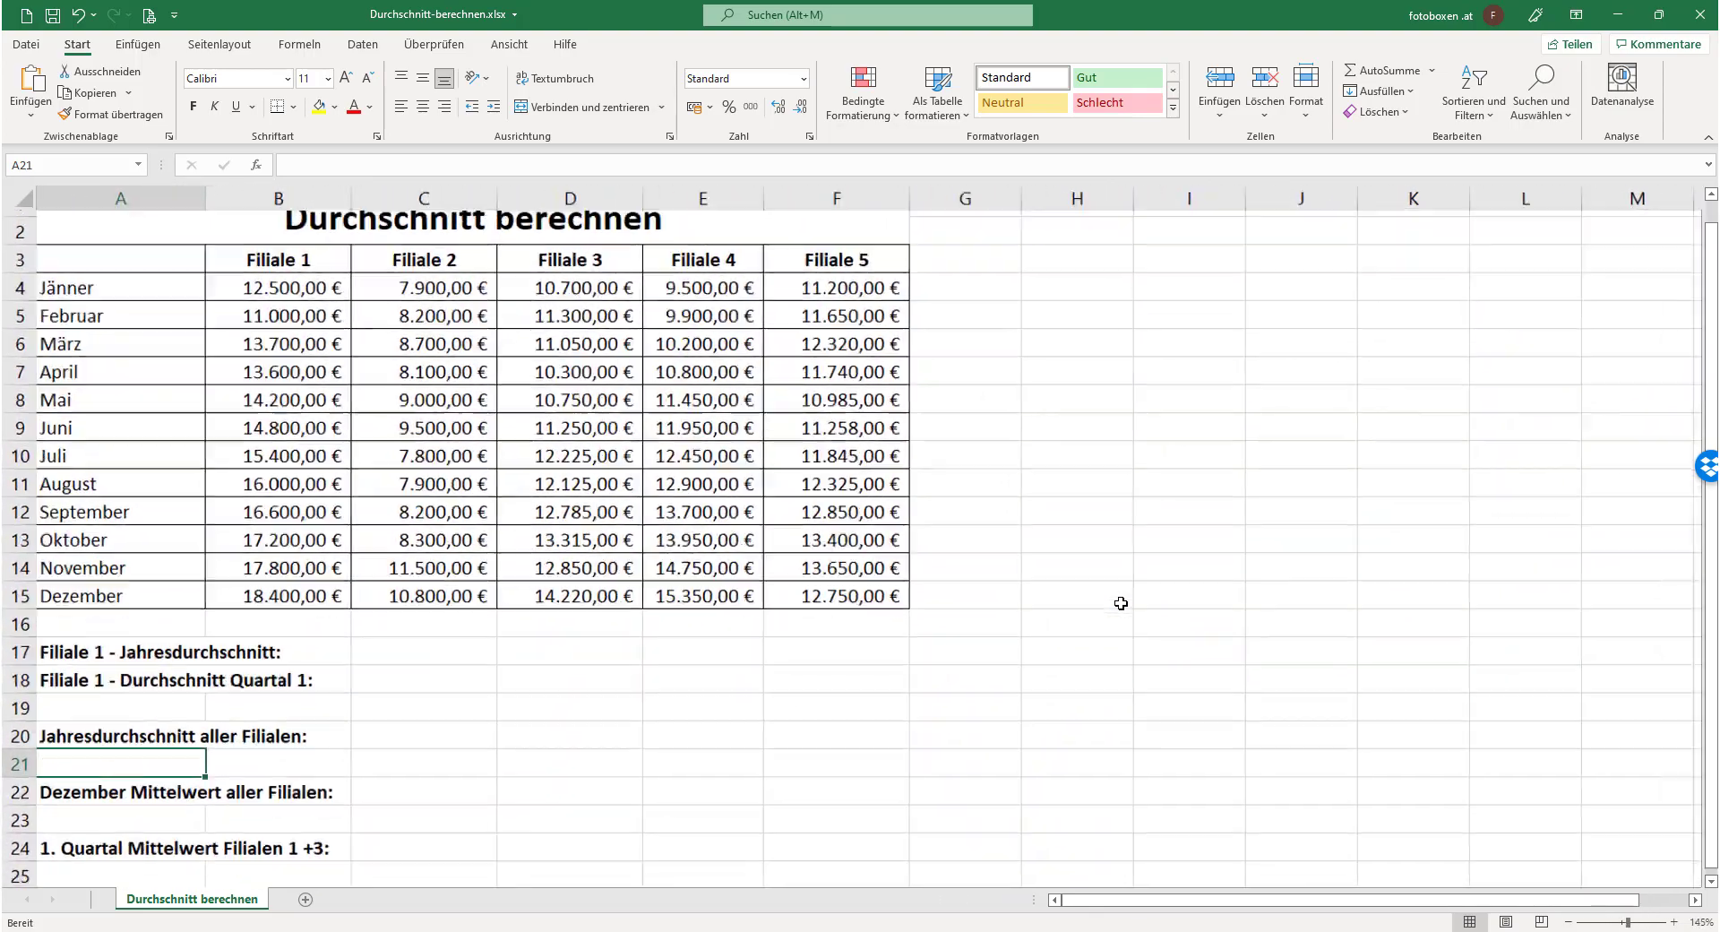
ctrl+scroll(1121, 602, down, 1)
ctrl+scroll(1120, 603, up, 2)
ctrl+scroll(1120, 603, down, 3)
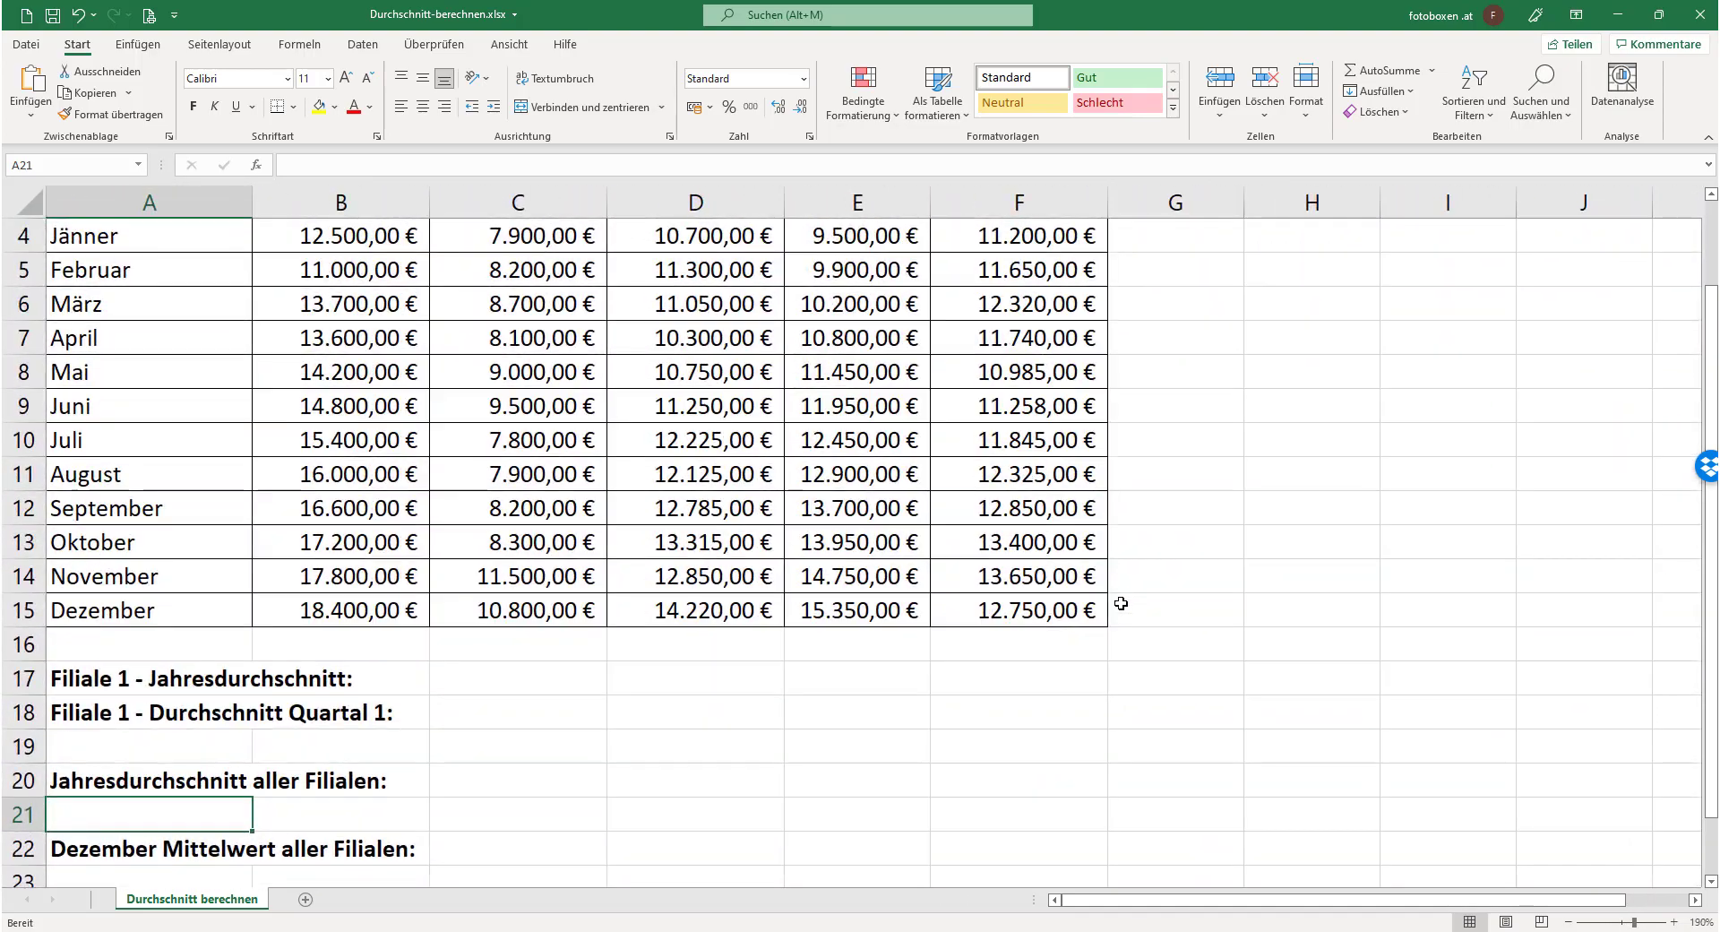
ctrl+scroll(1120, 603, down, 1)
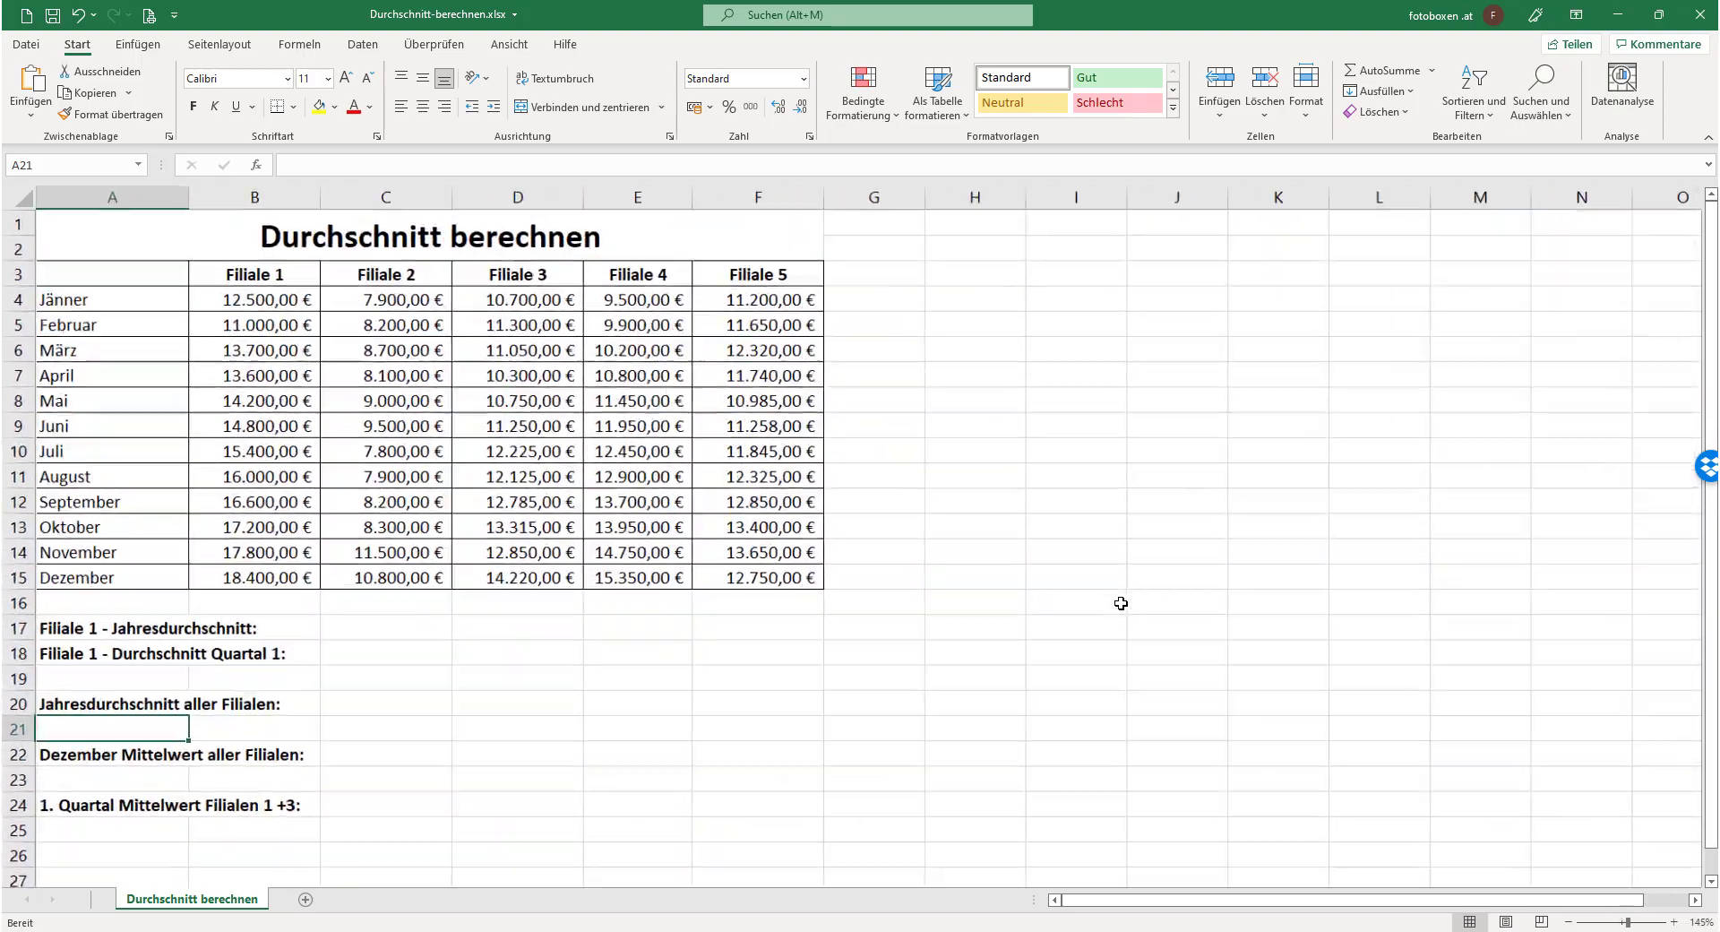
ctrl+scroll(1121, 603, up, 1)
ctrl+scroll(1121, 605, down, 1)
ctrl+scroll(1120, 607, up, 1)
ctrl+scroll(1121, 607, down, 1)
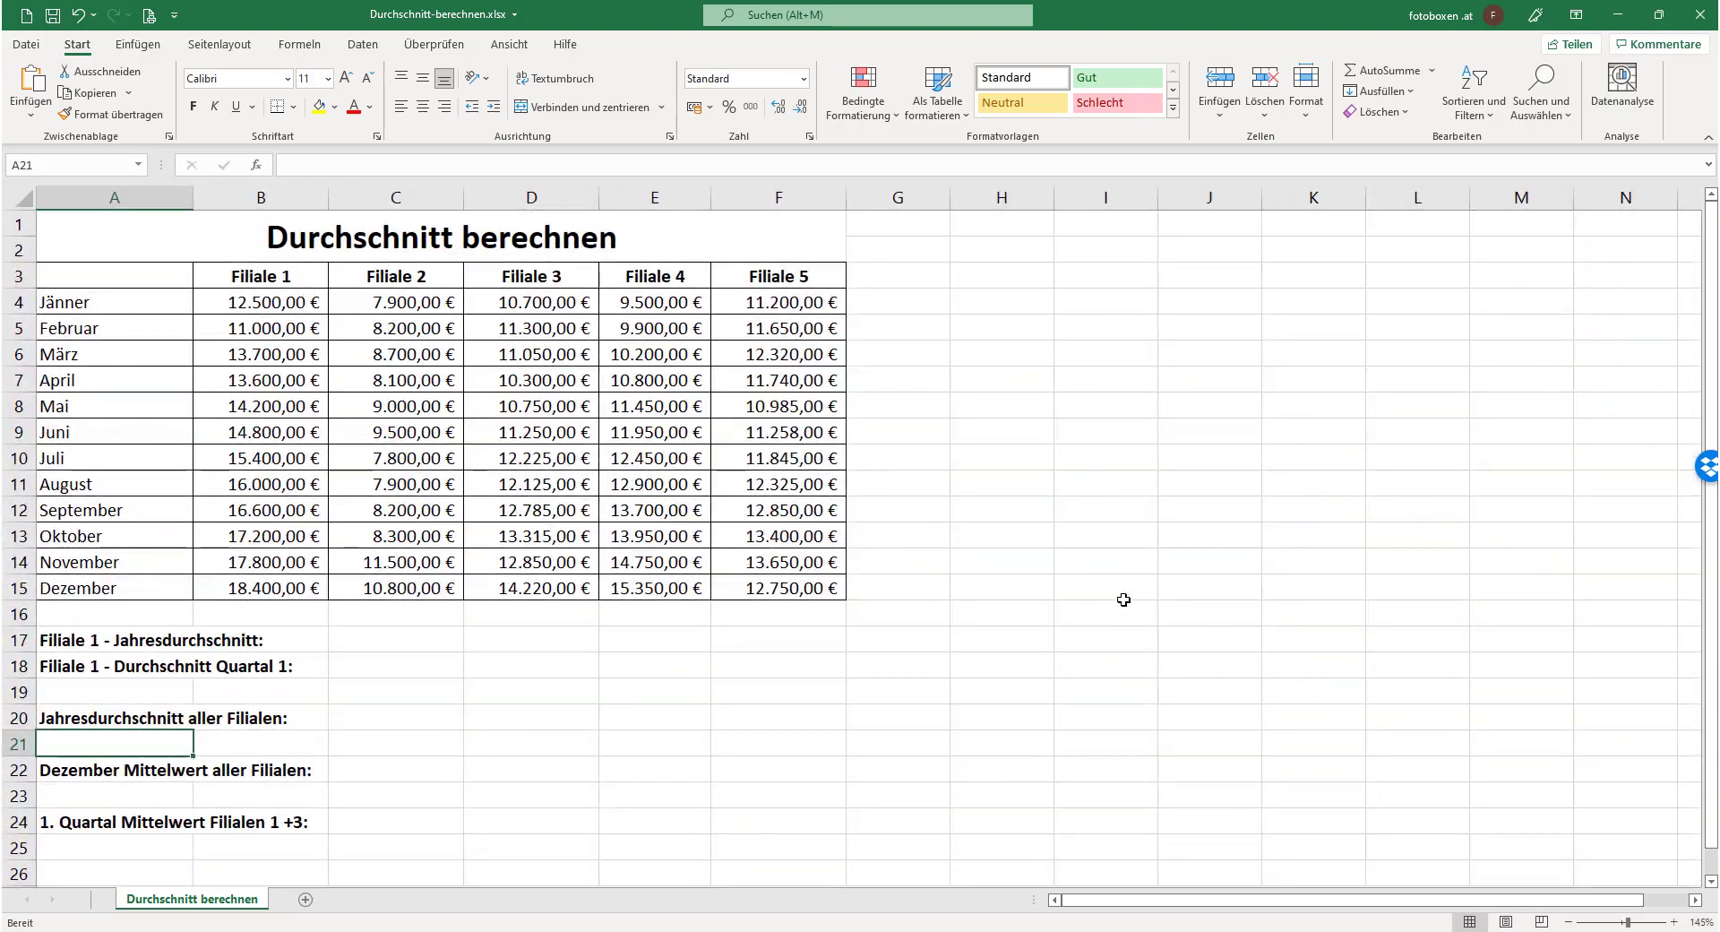
ctrl+scroll(1121, 607, up, 2)
ctrl+scroll(1123, 597, down, 1)
ctrl+scroll(1170, 594, down, 1)
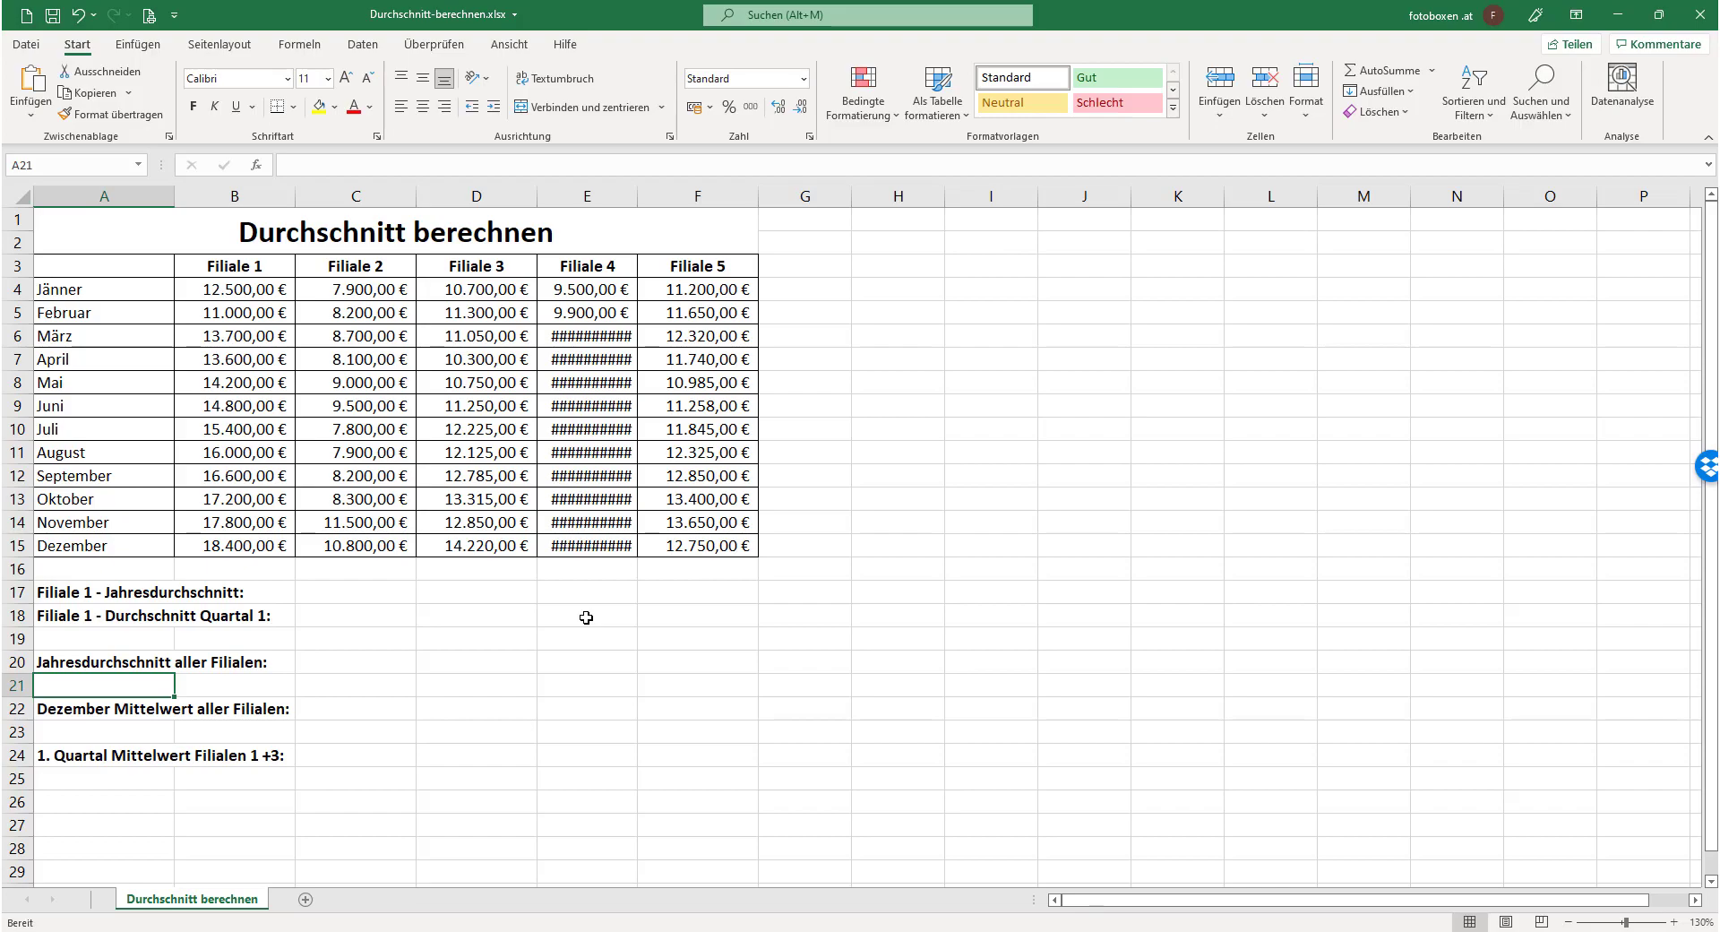
ctrl+scroll(586, 617, down, 3)
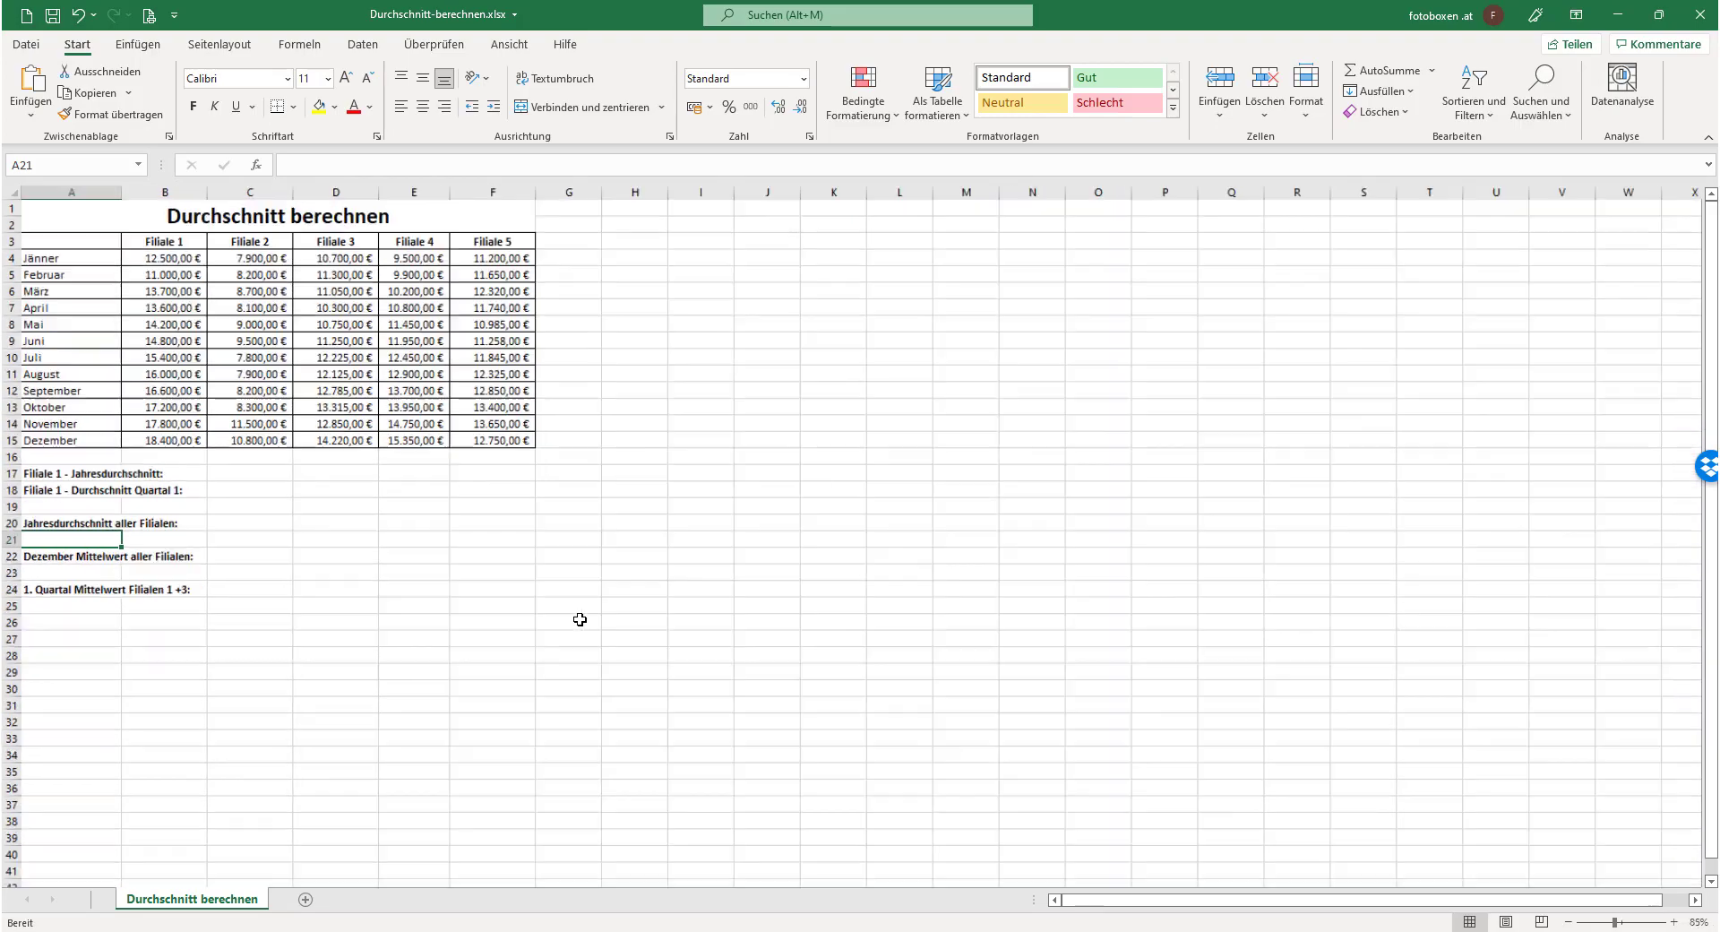
ctrl+scroll(556, 503, up, 5)
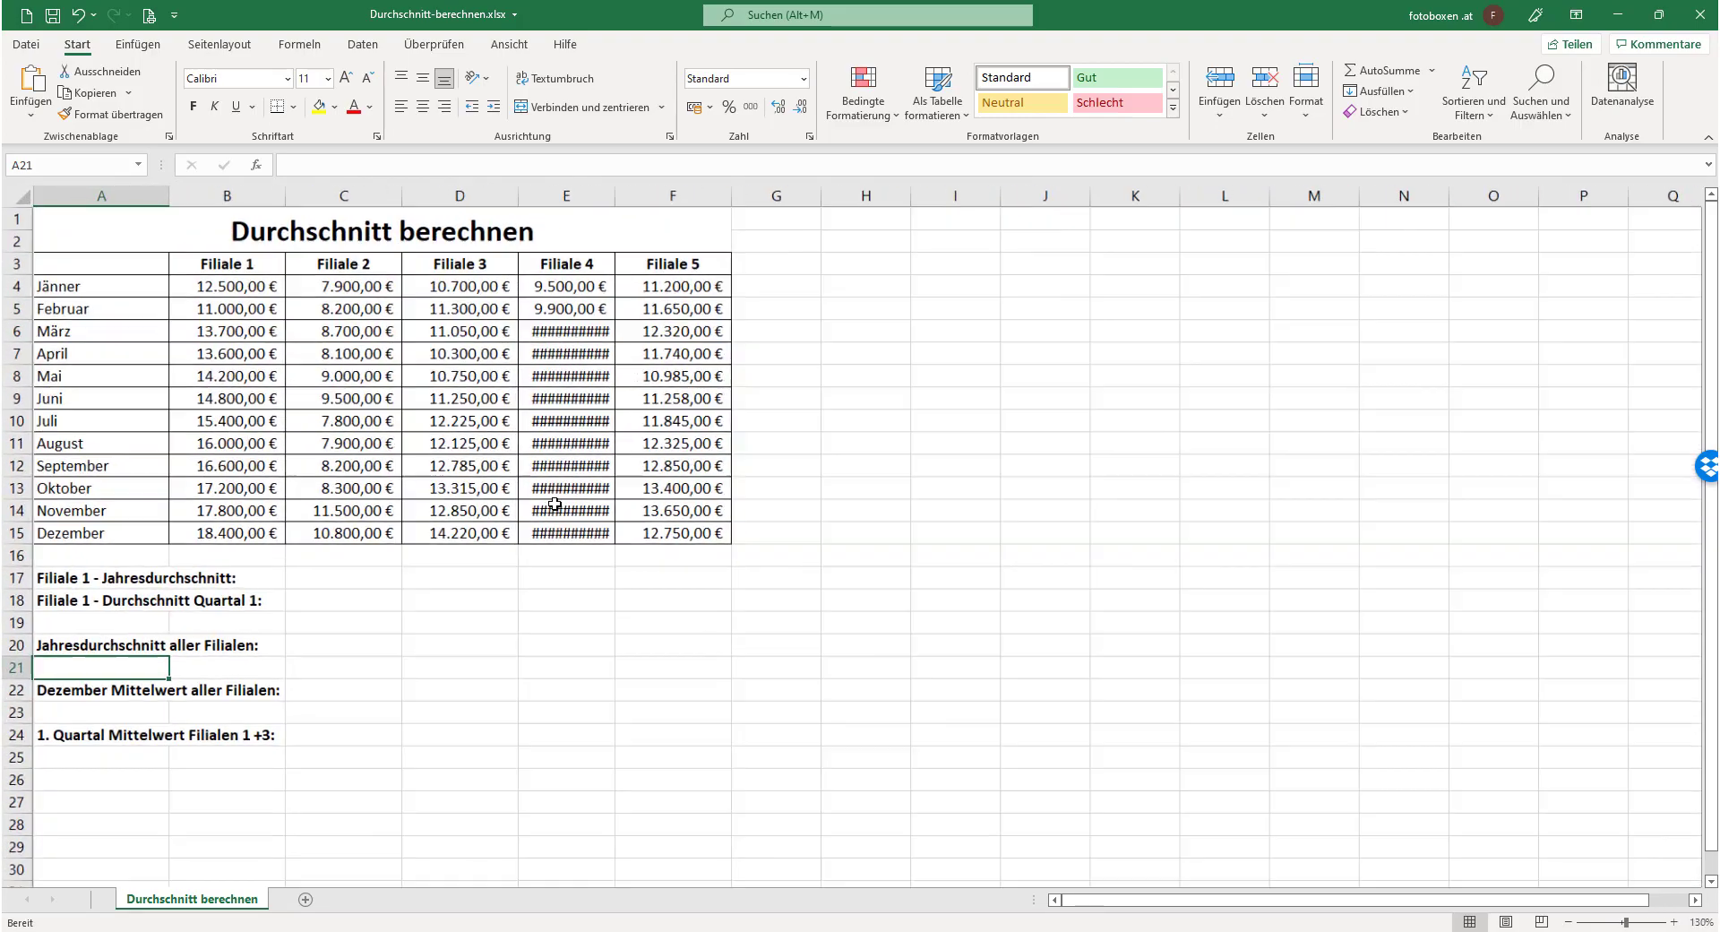
ctrl+scroll(574, 508, down, 2)
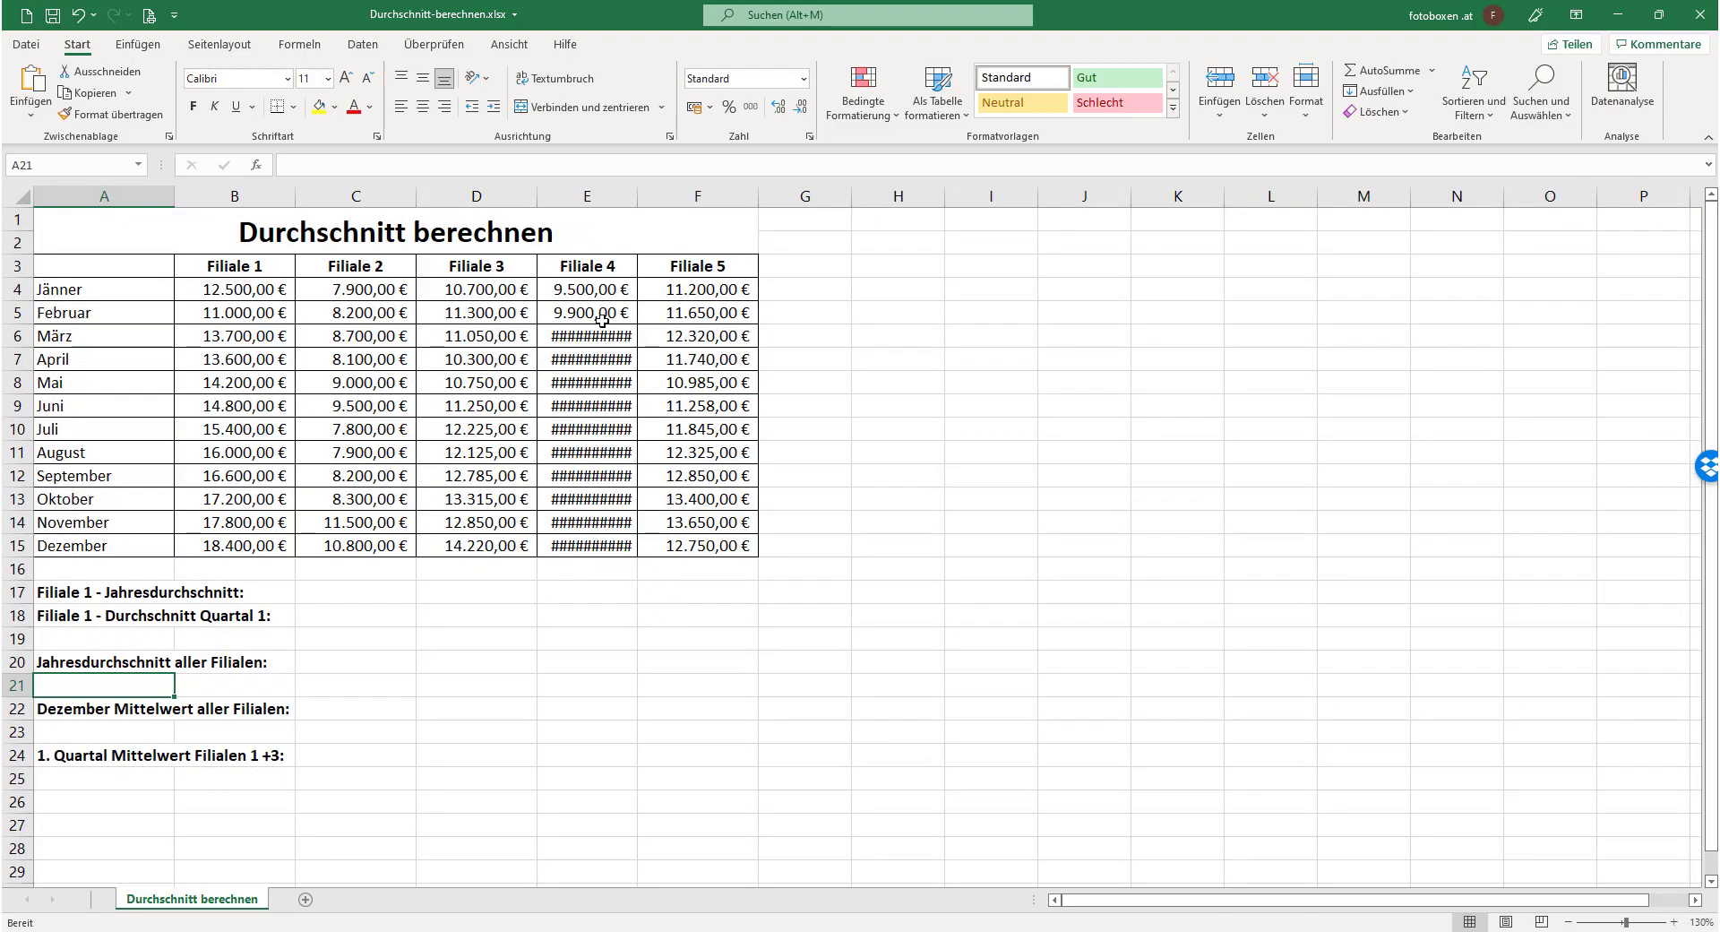
ctrl+scroll(595, 606, down, 1)
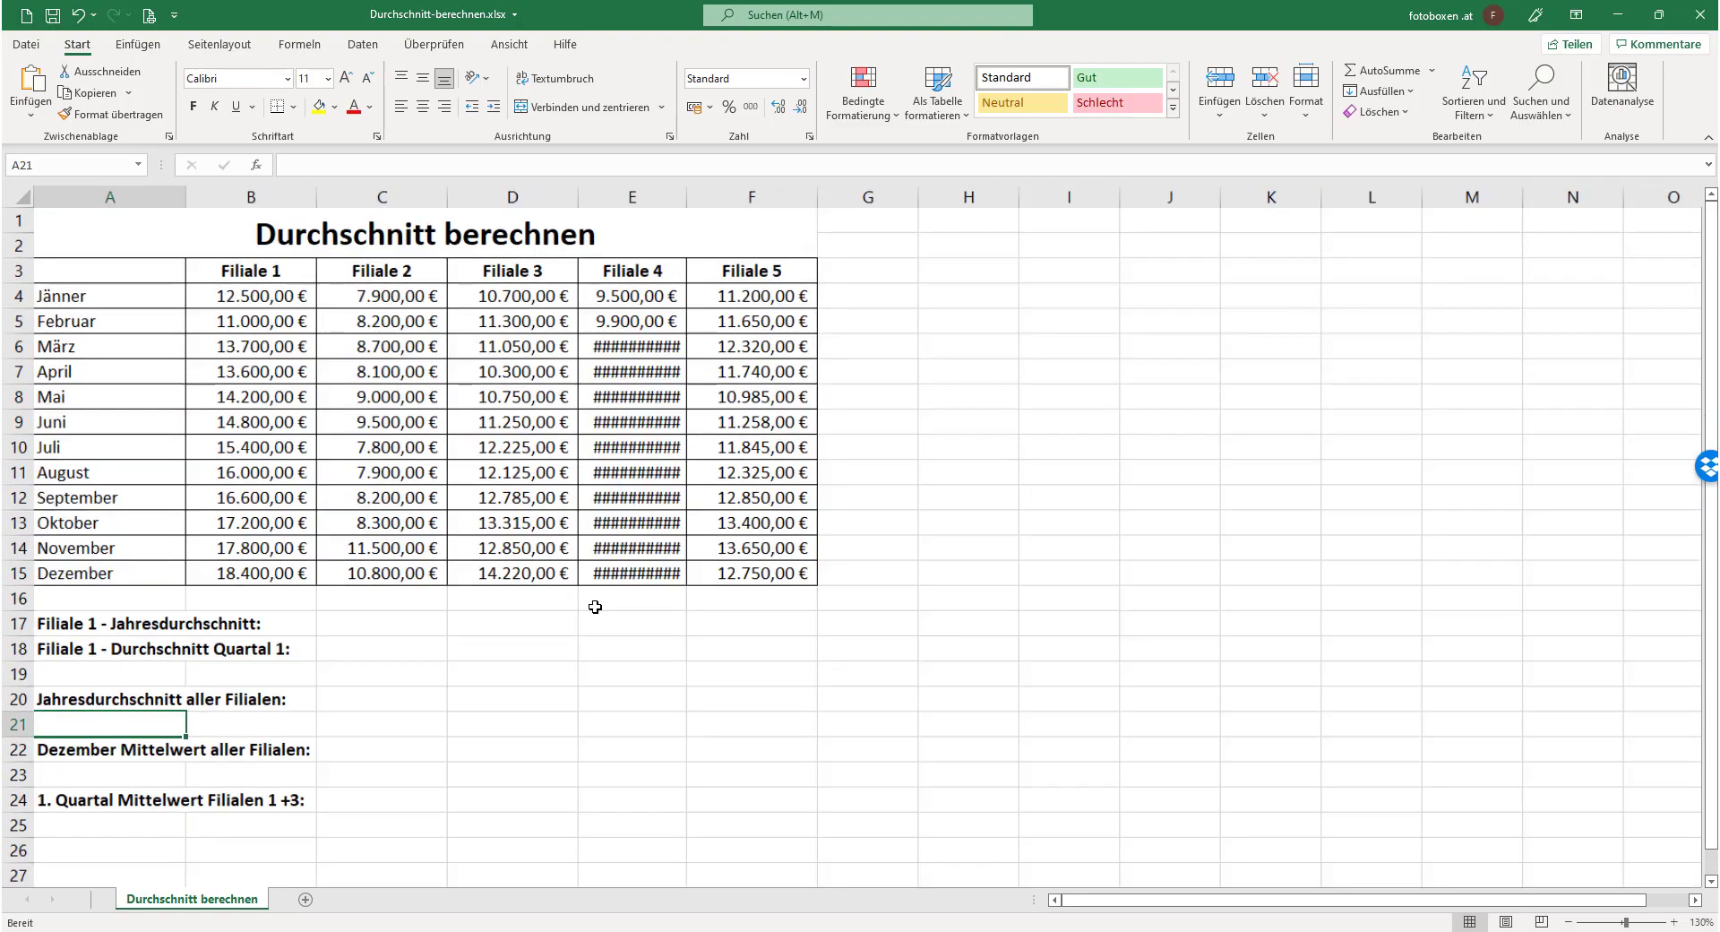
ctrl+scroll(594, 606, up, 3)
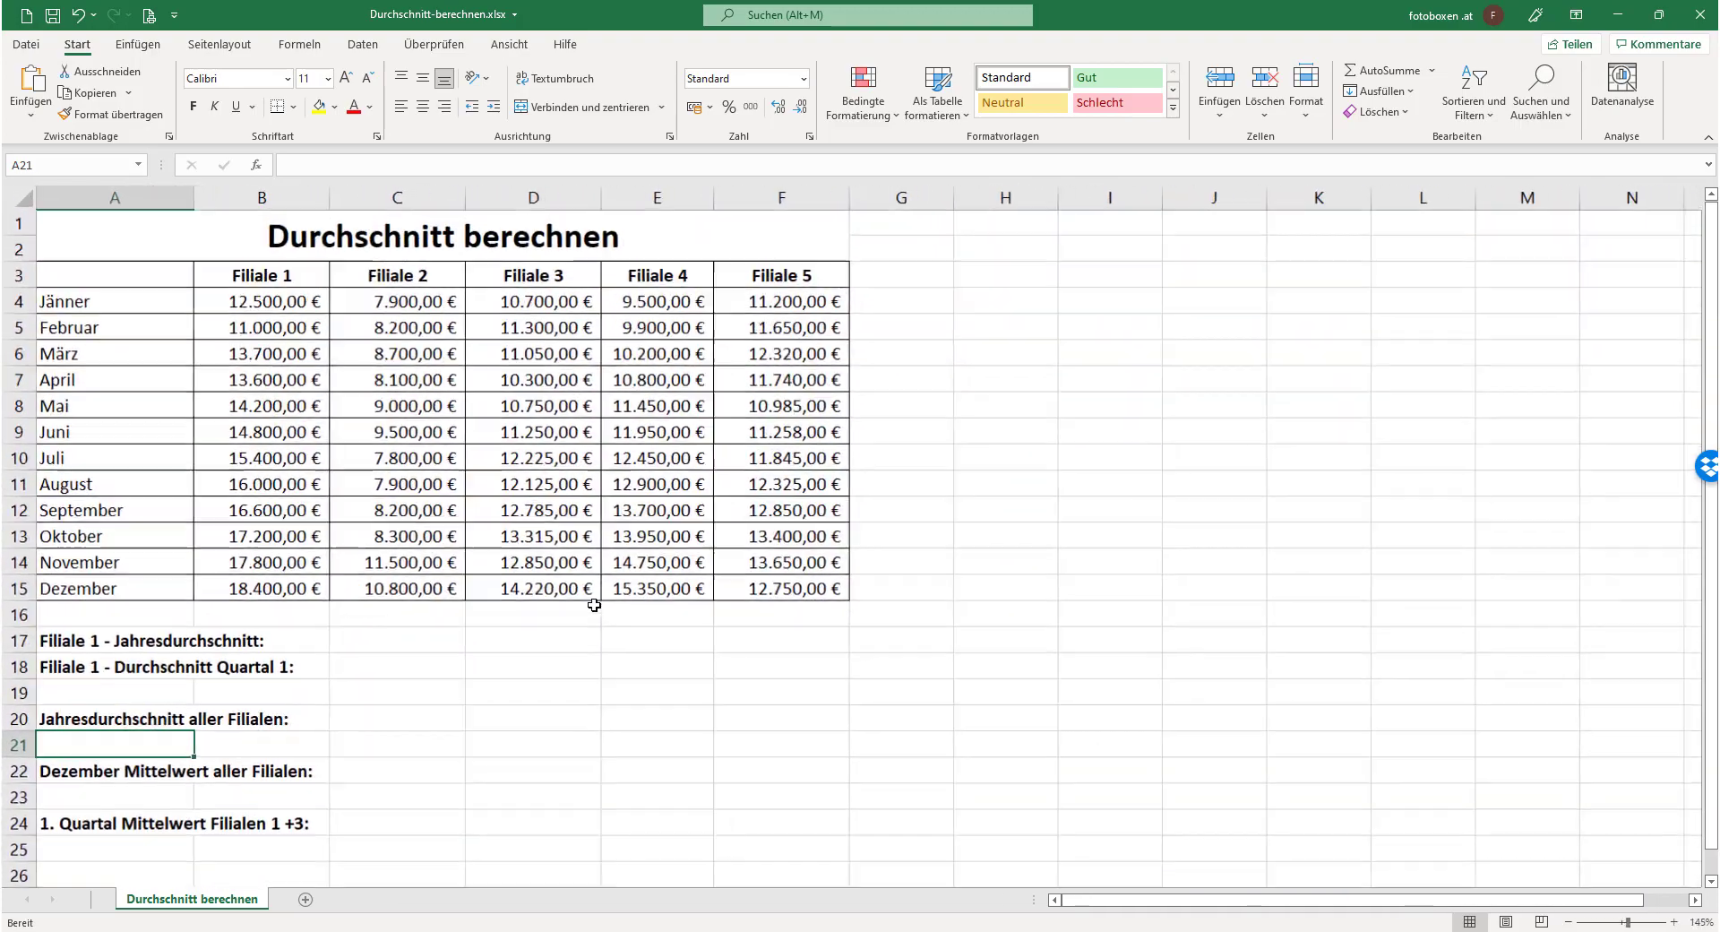
ctrl+scroll(594, 607, down, 2)
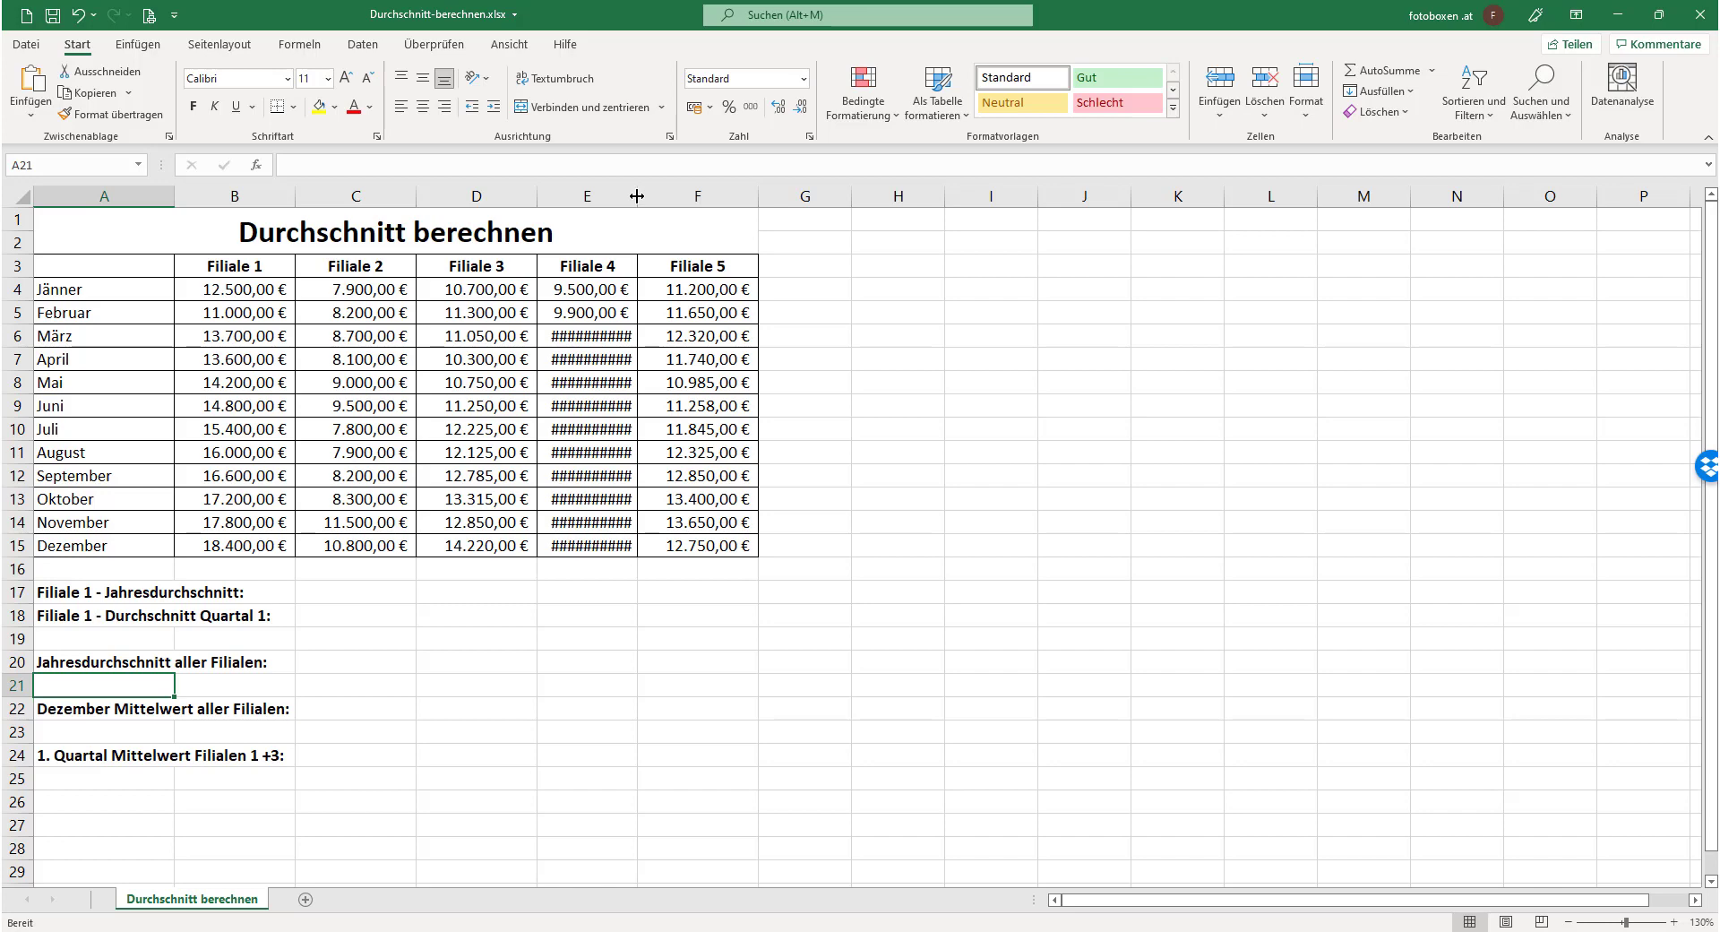
- Widen and autofit column E so every Filiale 4 amount shows instead of ####
double_click(637, 196)
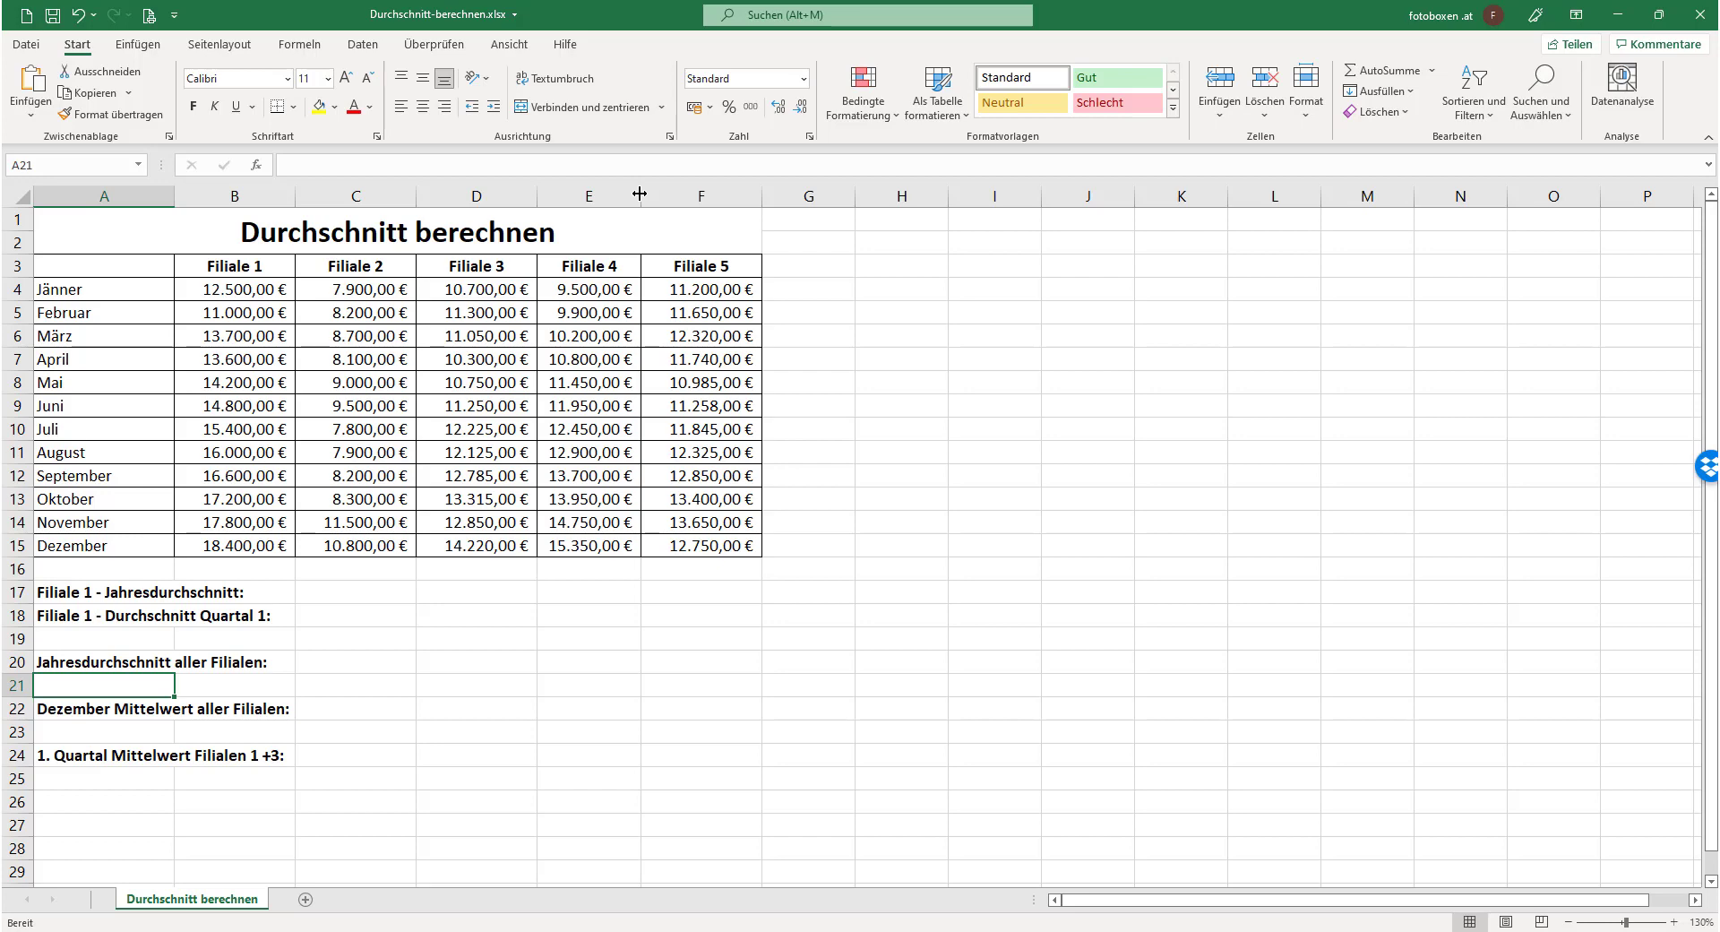
scroll(768, 390, up, 1)
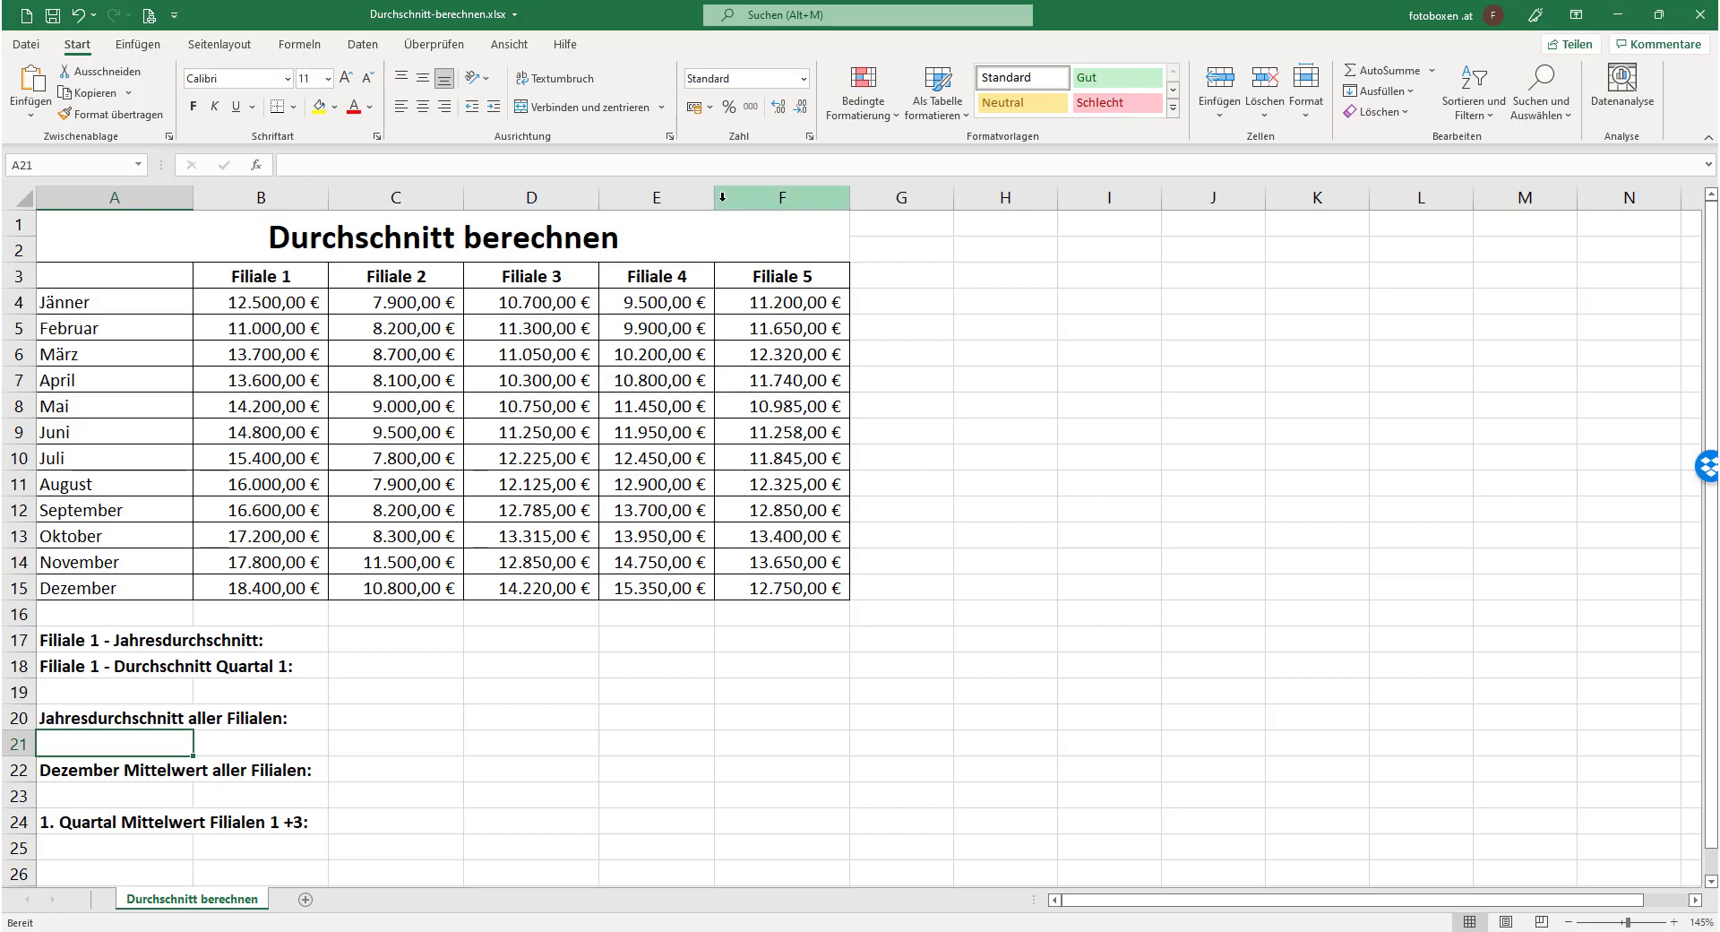
drag(714, 197, 792, 193)
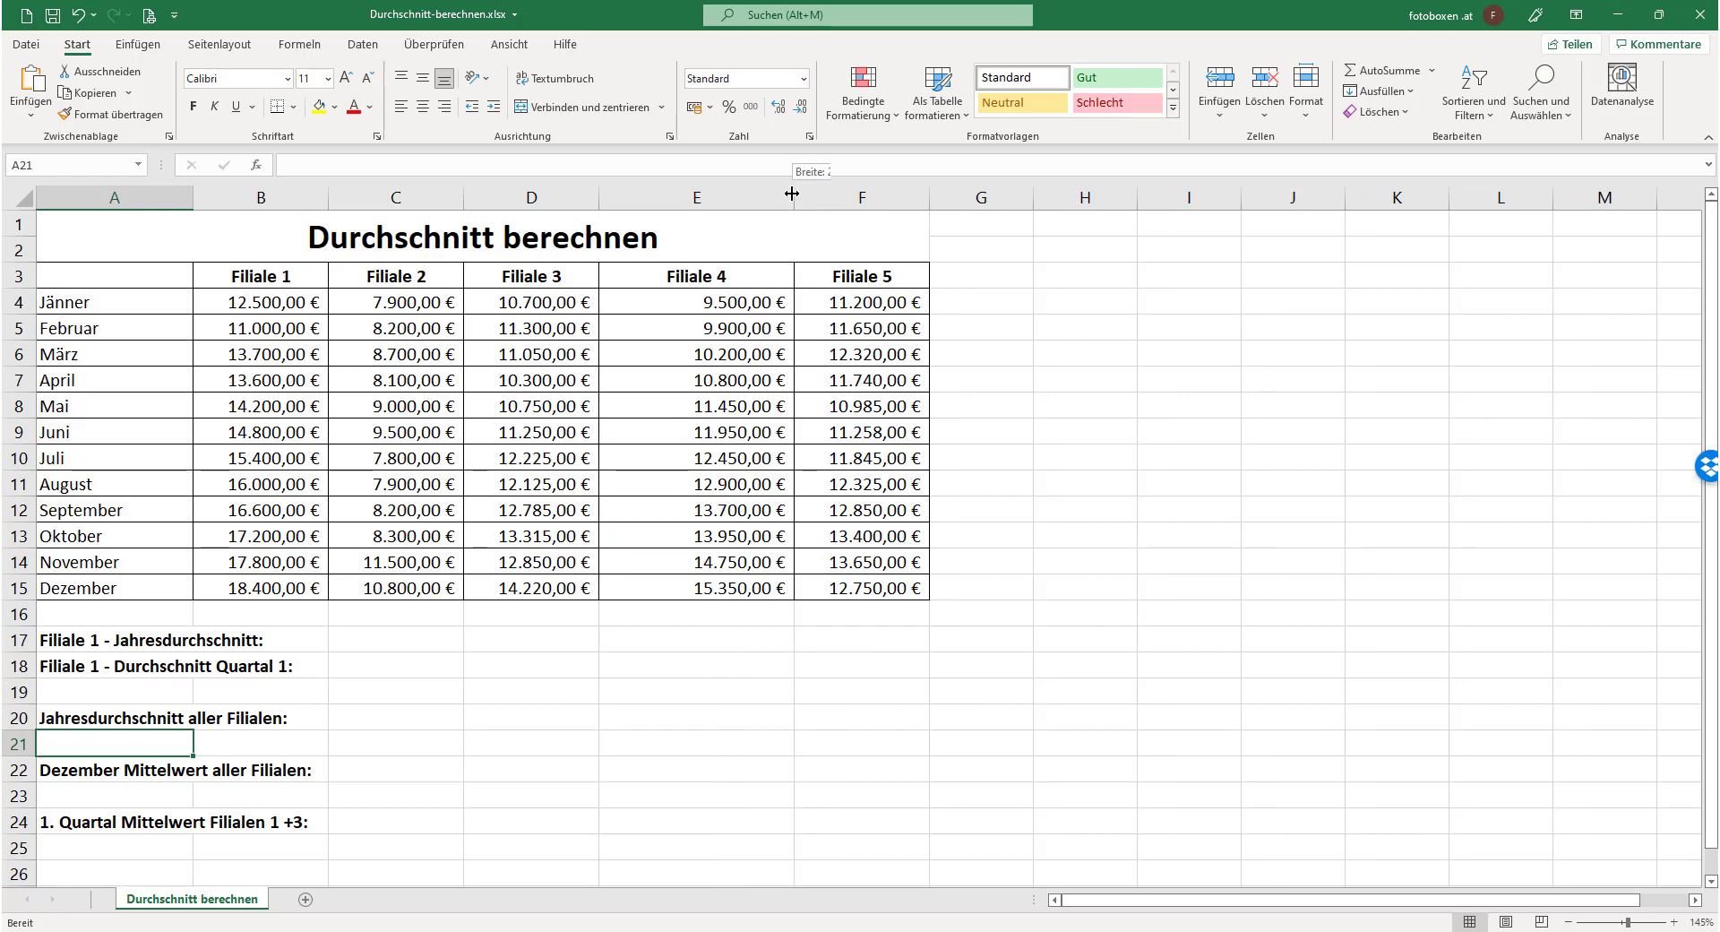
double_click(792, 193)
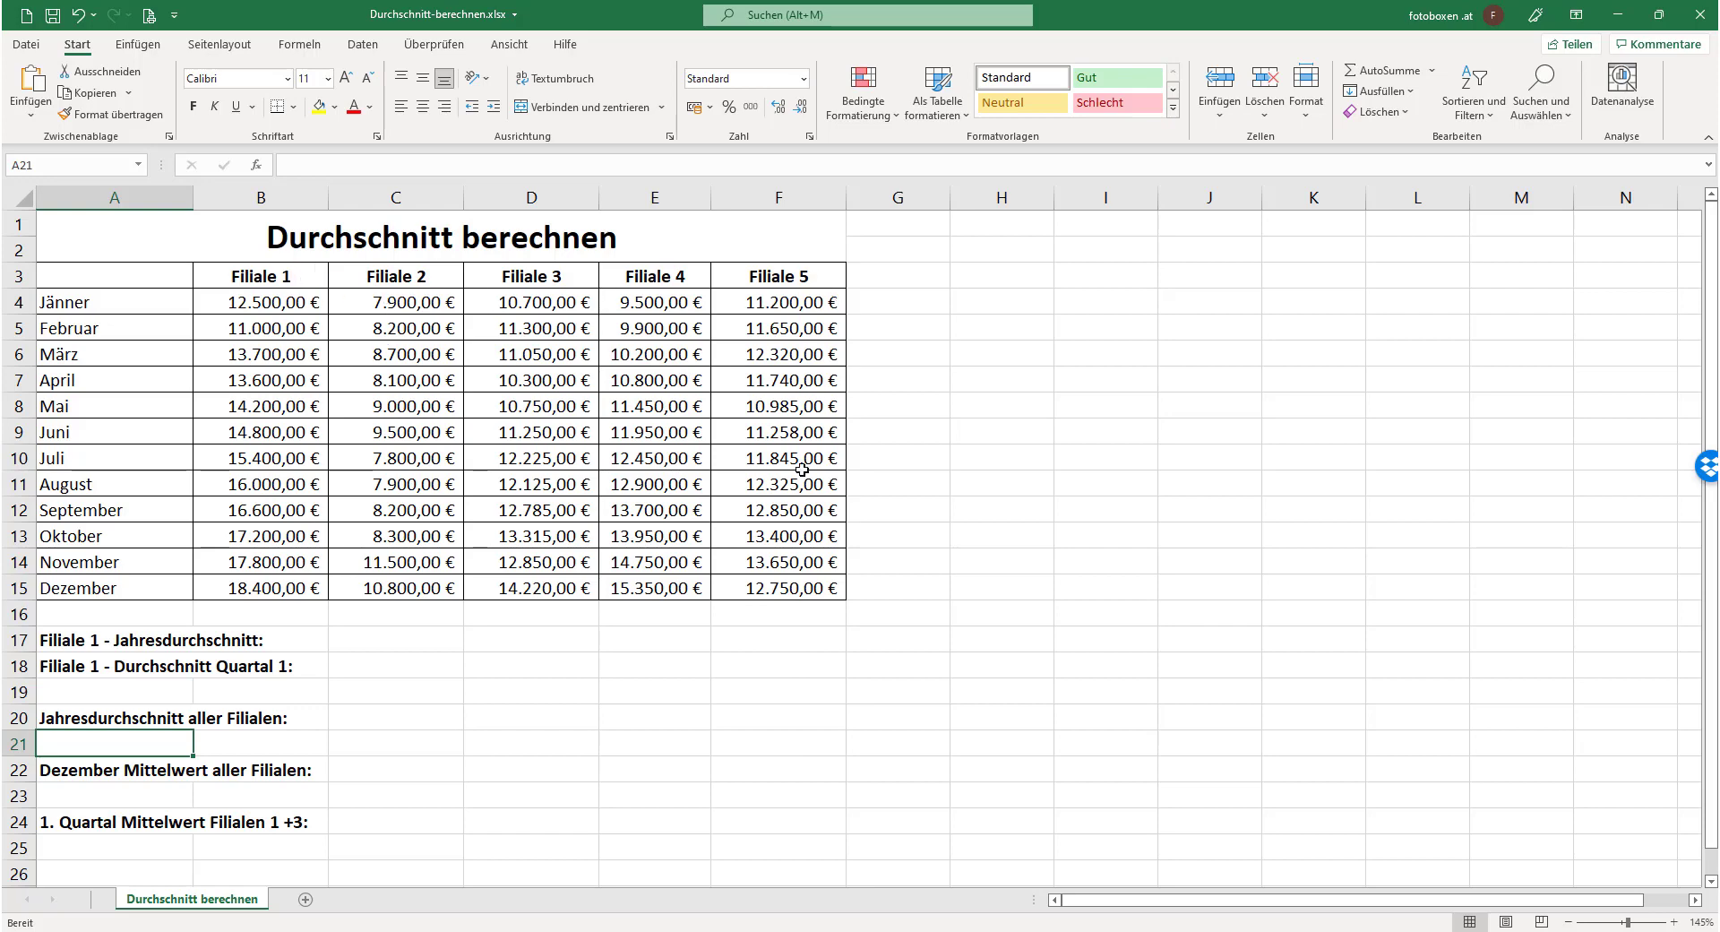
drag(295, 197, 856, 196)
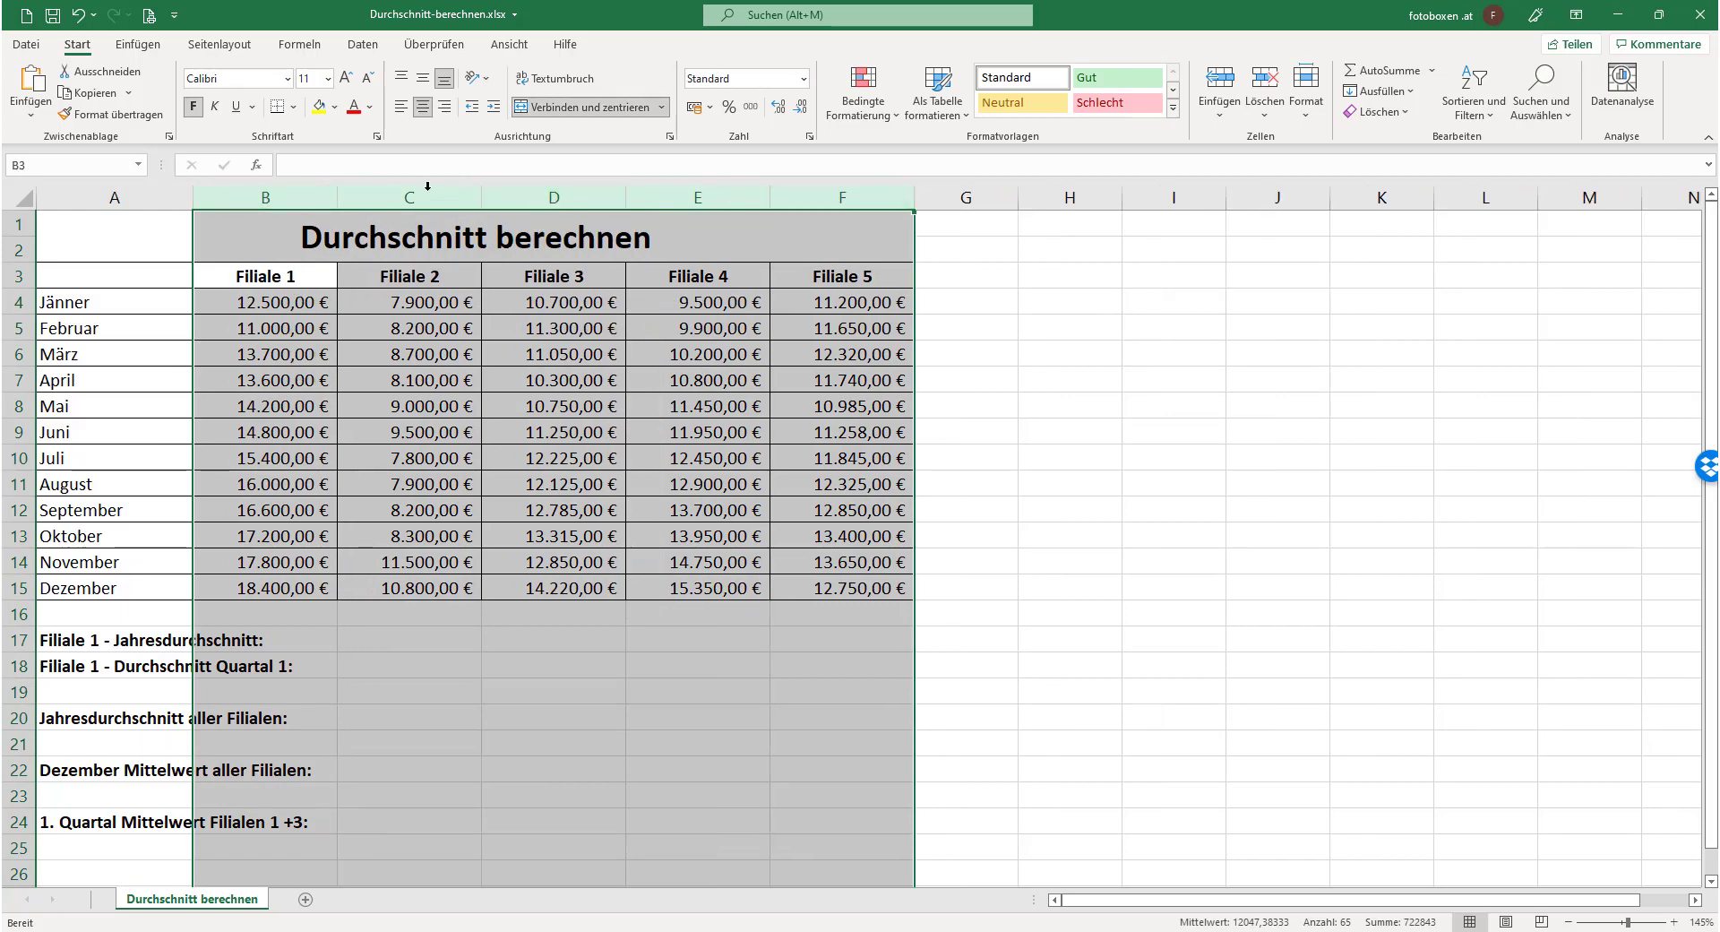
- Practise selecting the month names A4:A15, the headings B3:F3 and the figures B4:F15
click(775, 664)
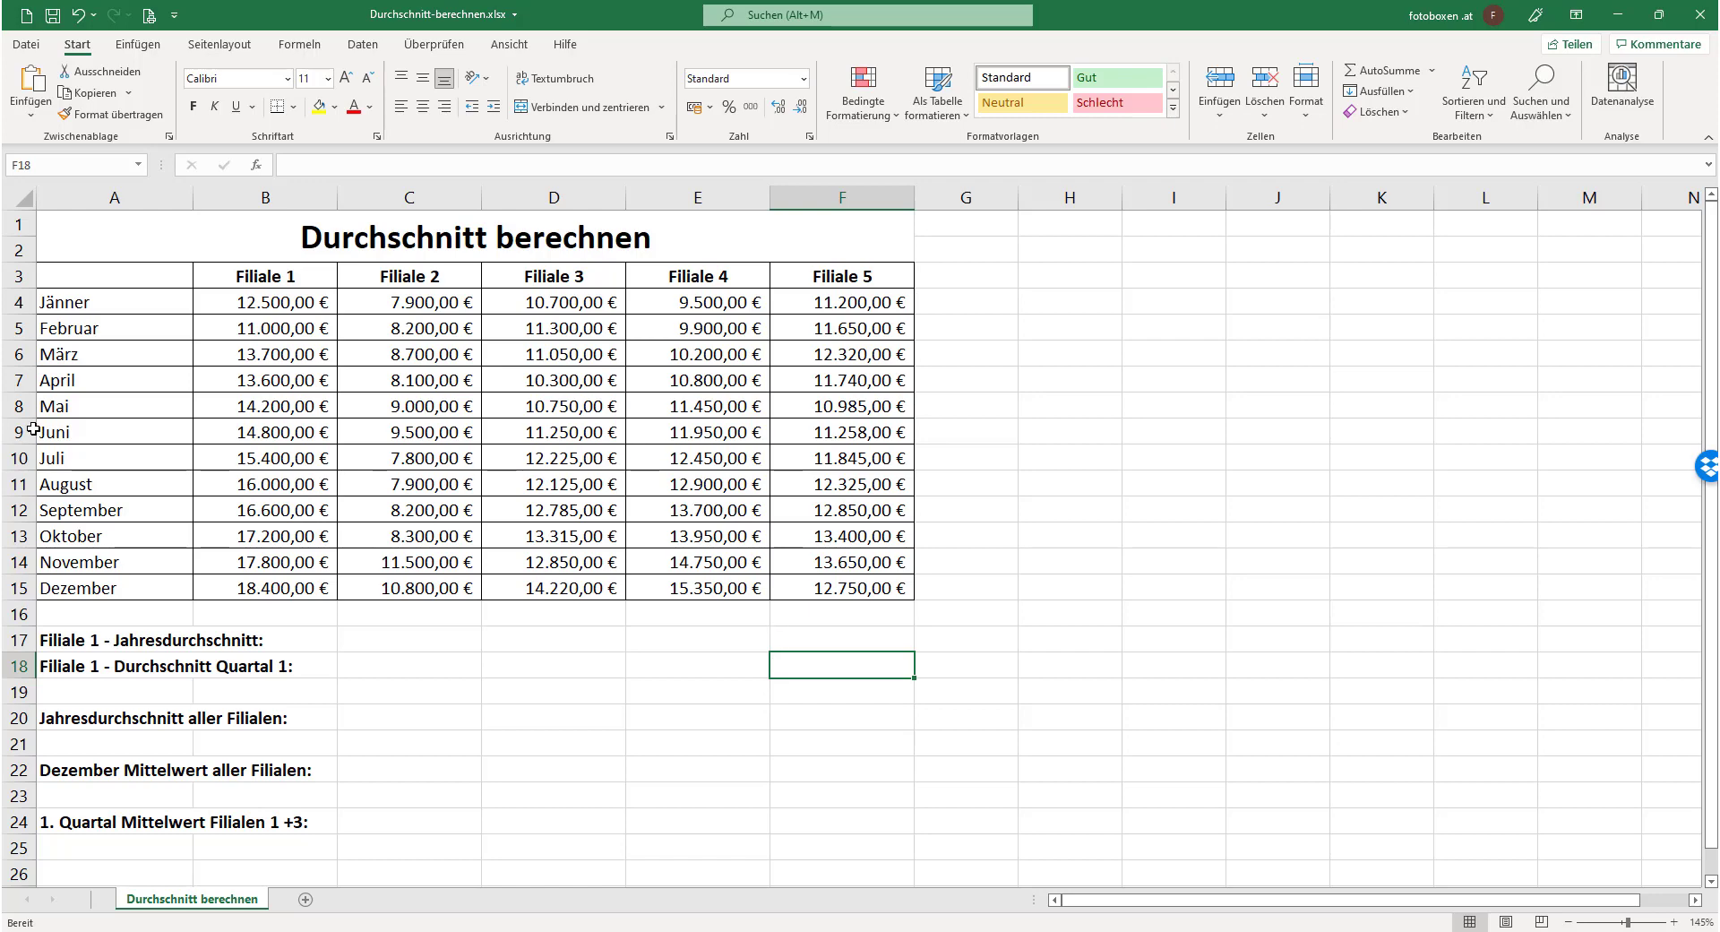
drag(123, 303, 120, 588)
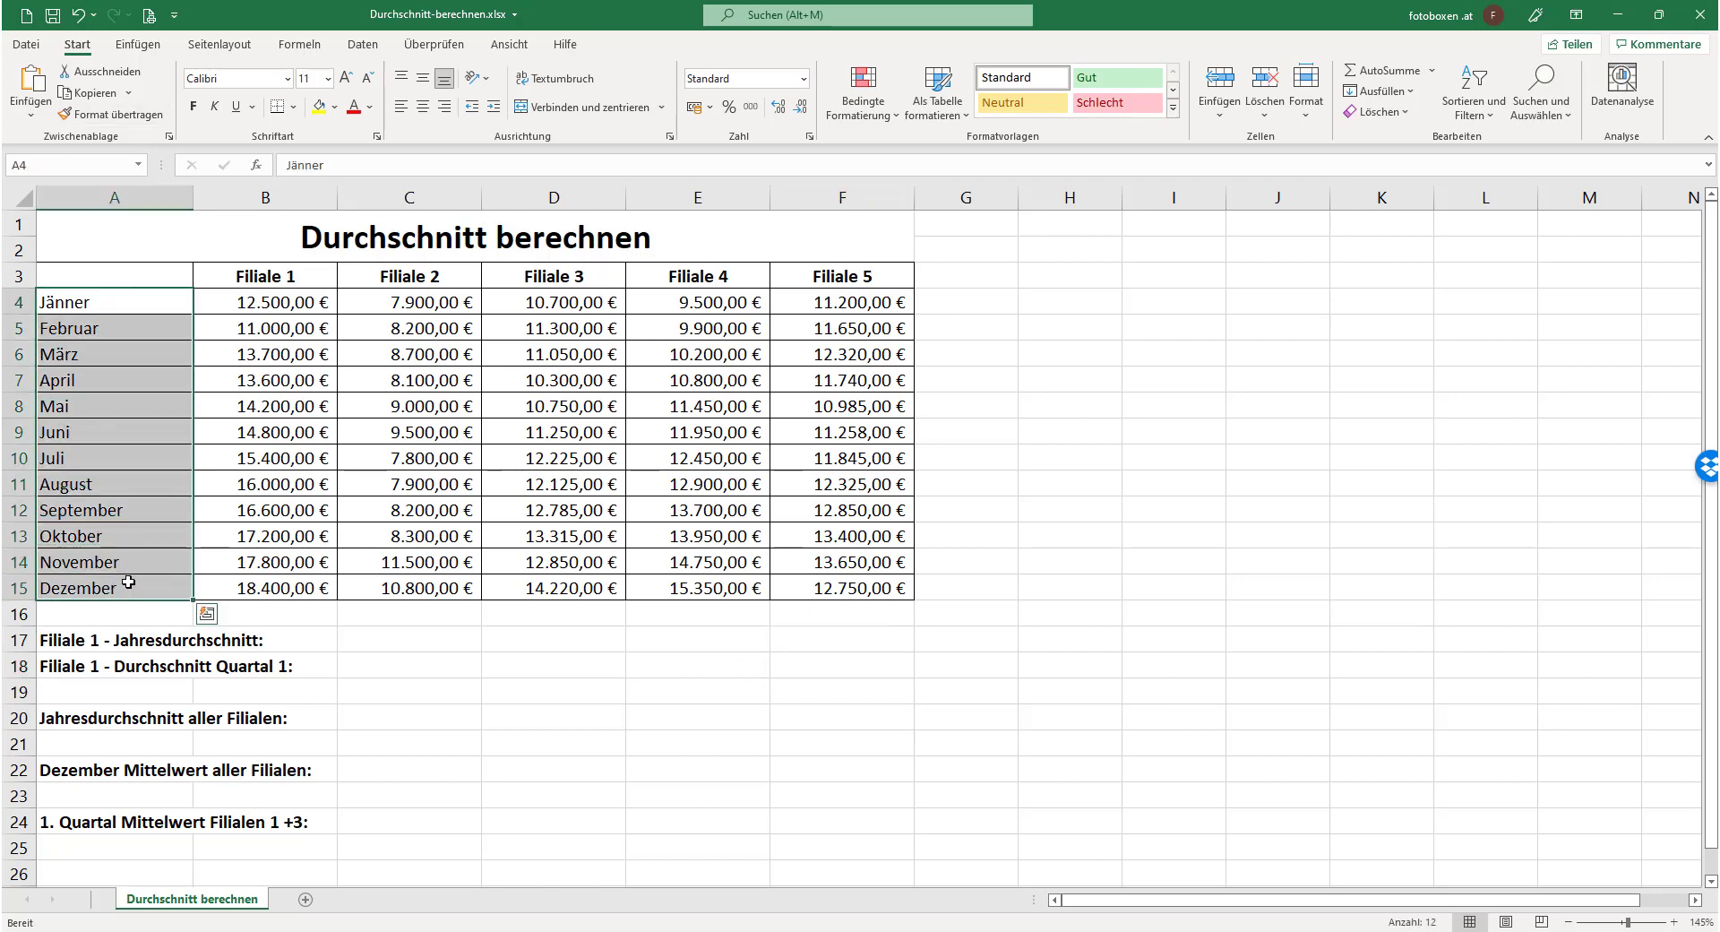
click(296, 276)
key(shift+Right)
key(shift+Right)
key(shift+Right)
key(shift+Right)
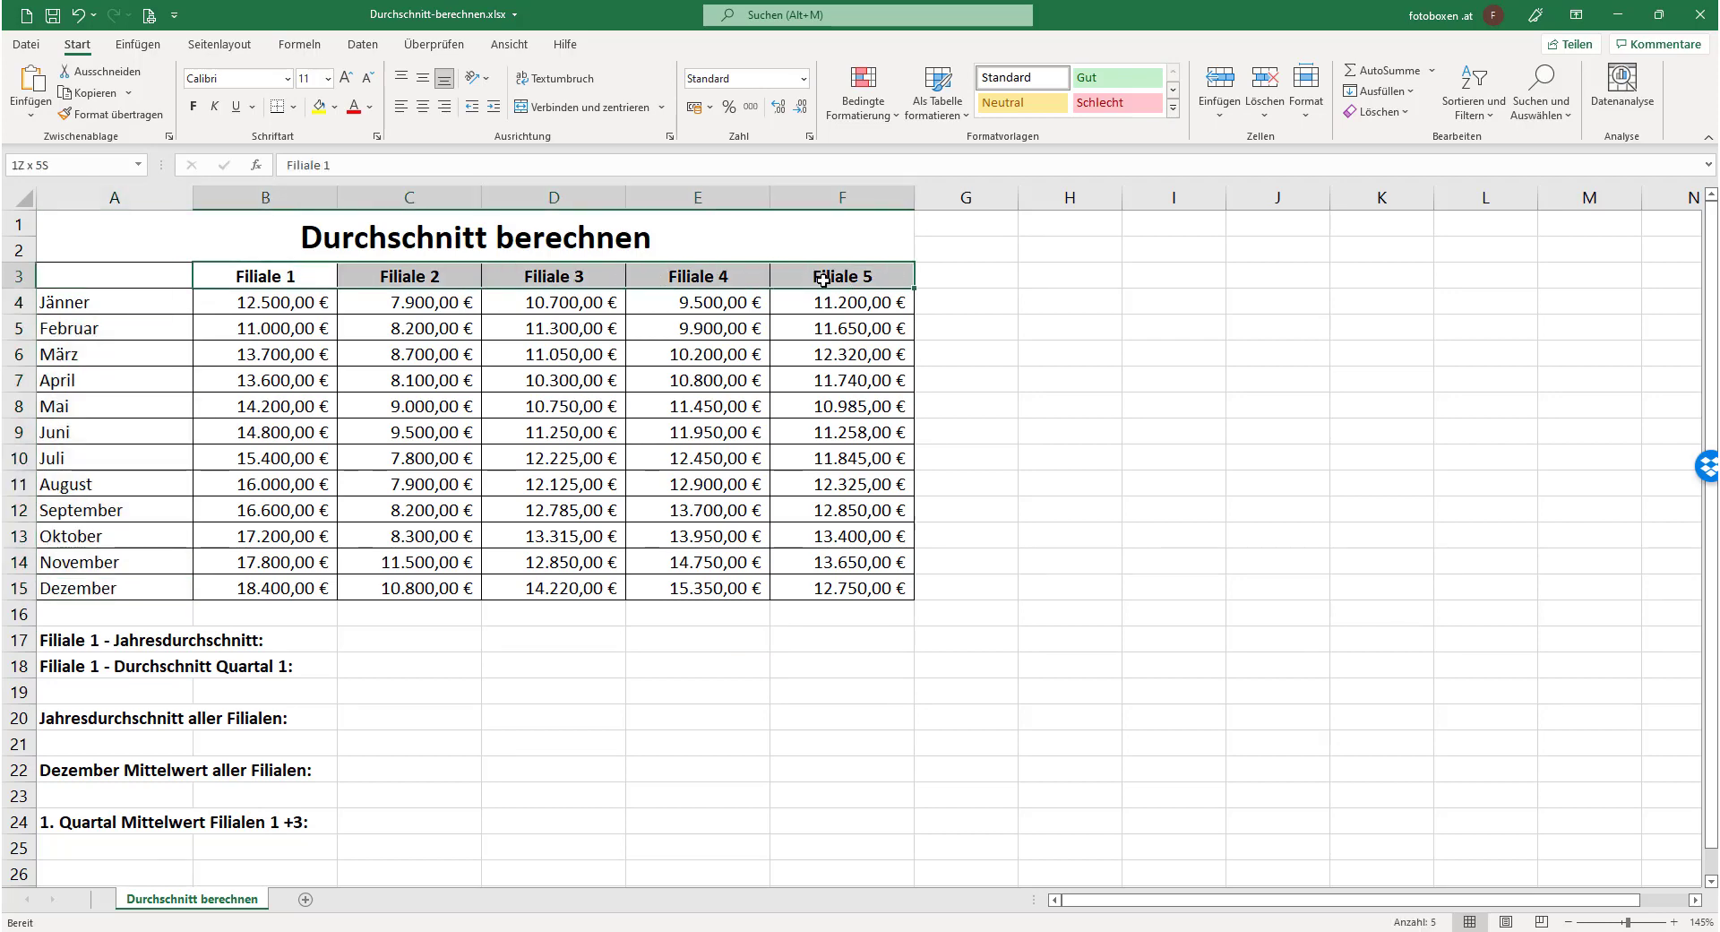
drag(326, 304, 838, 581)
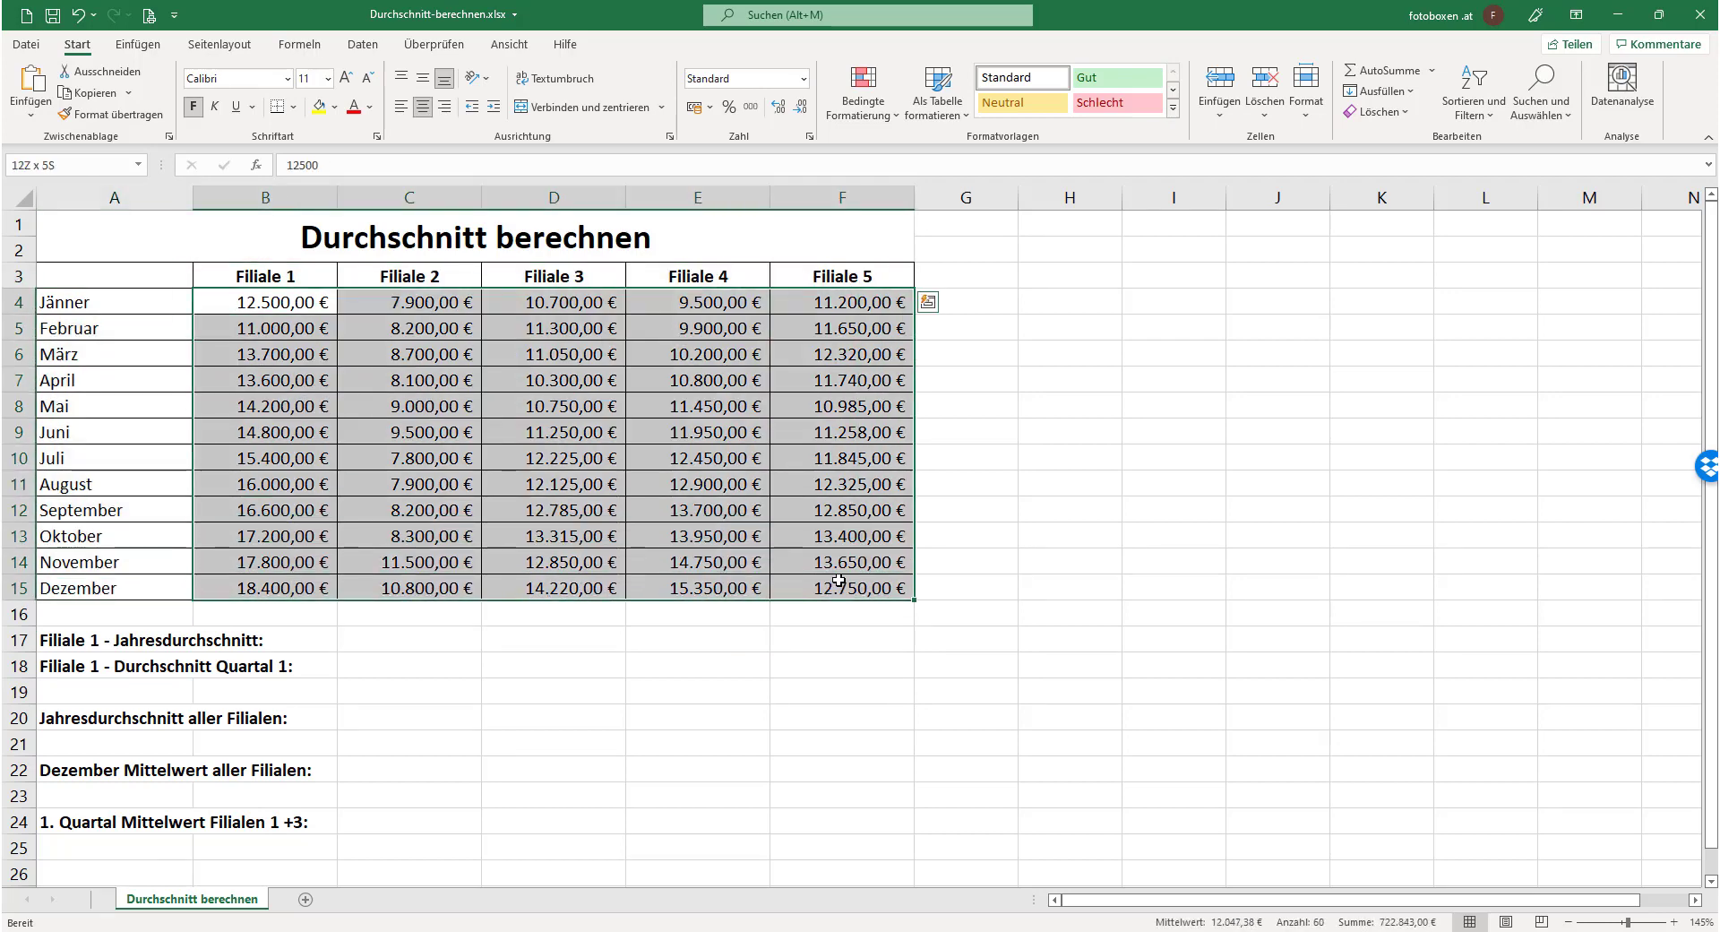
click(803, 664)
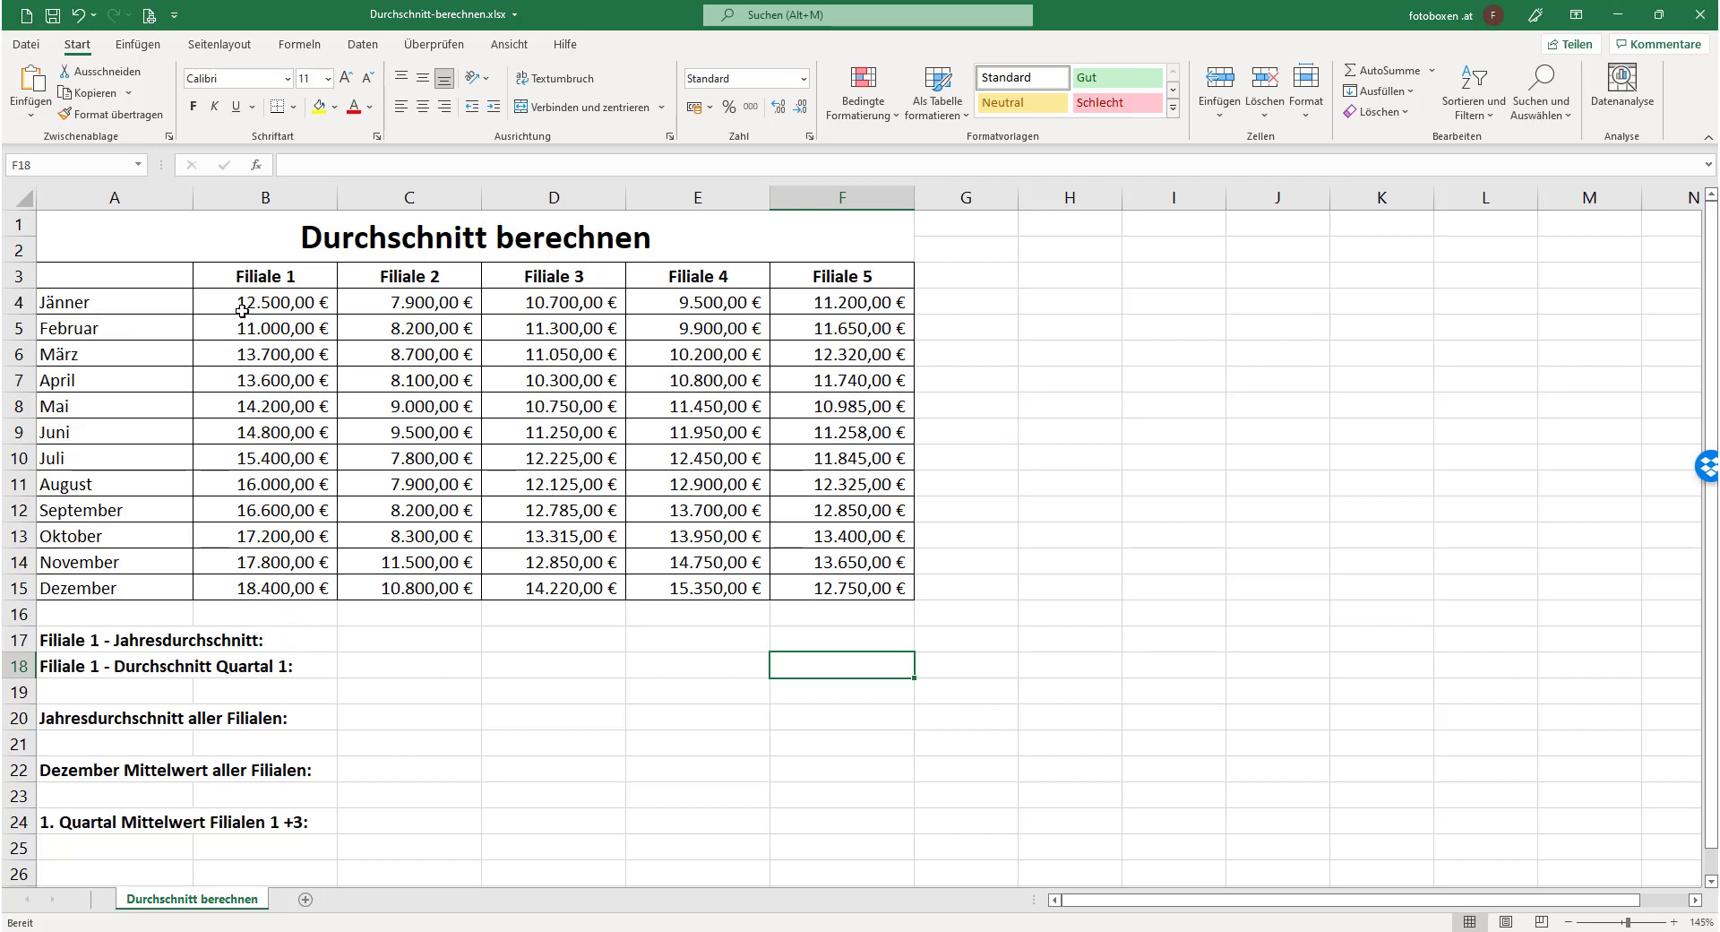
drag(242, 311, 263, 589)
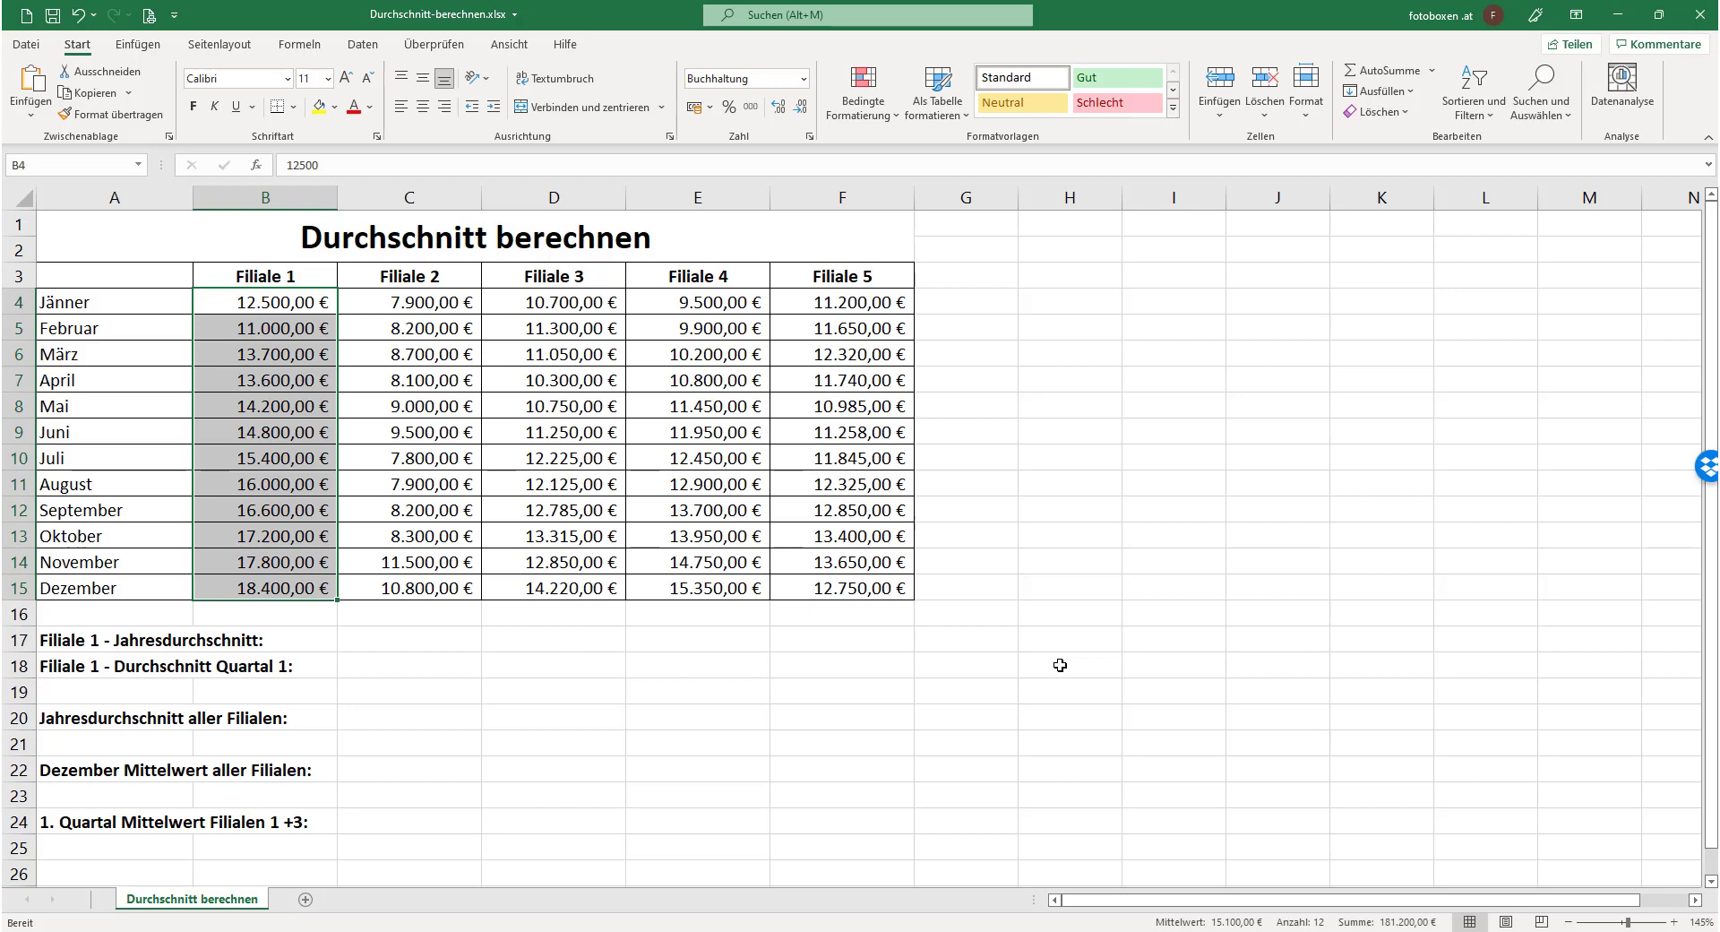
drag(563, 309, 557, 433)
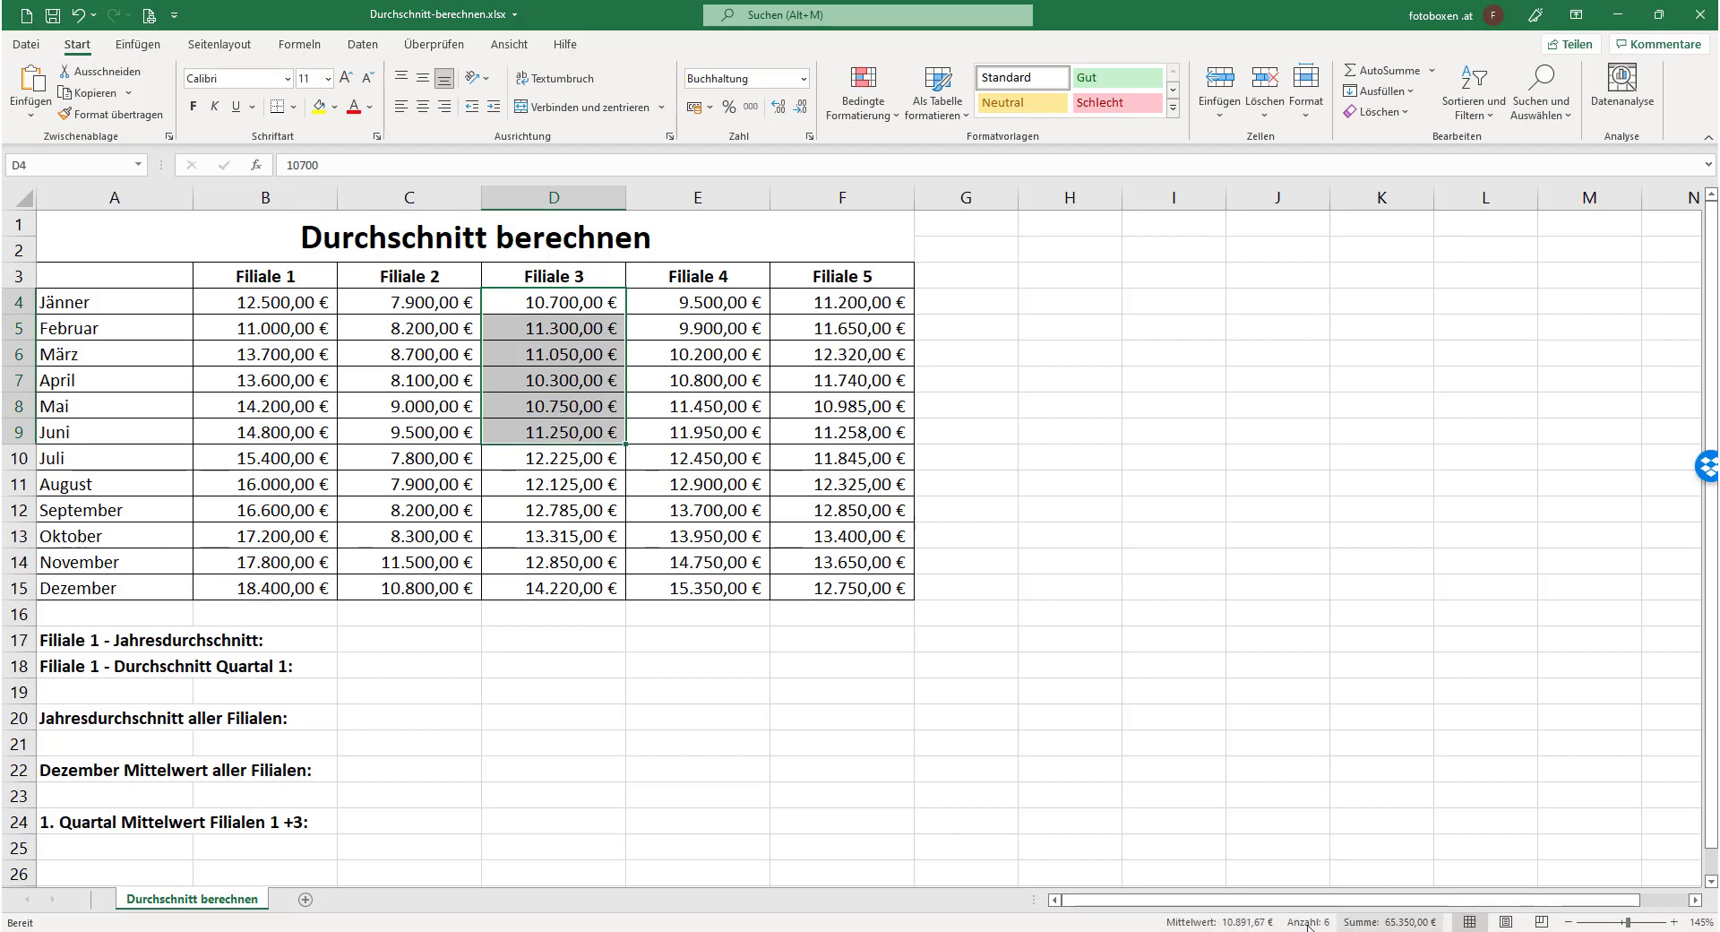
drag(871, 304, 872, 354)
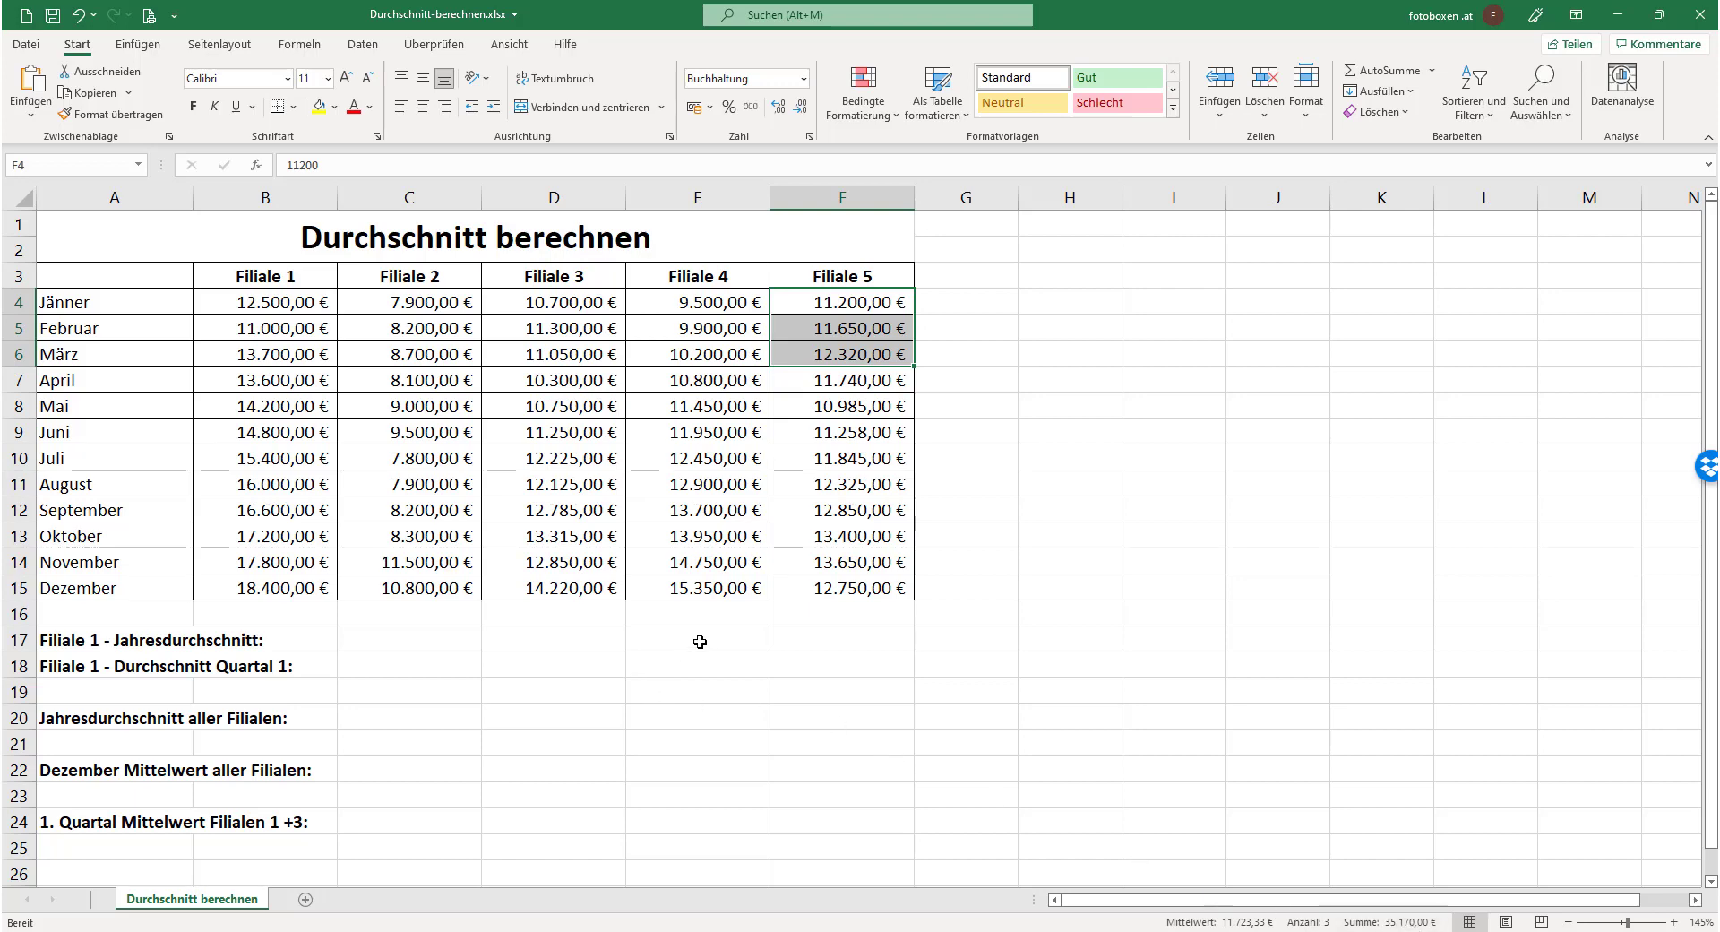
- Select C17 and preview the AutoSumme list without inserting anything
click(448, 647)
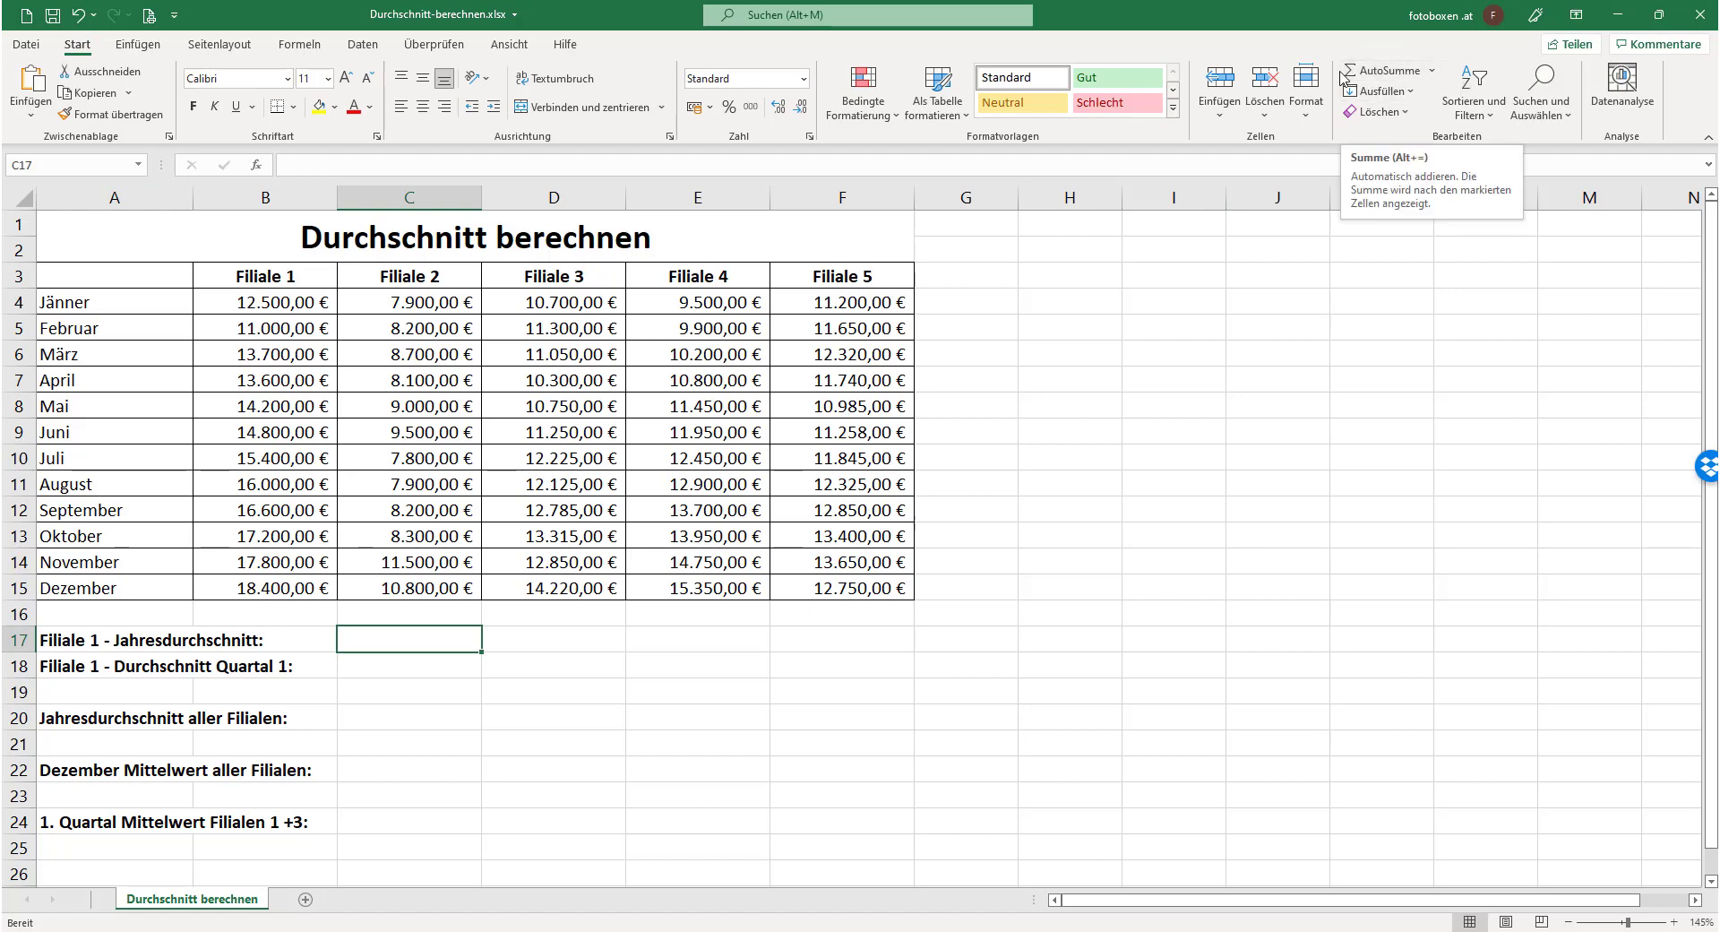
click(1434, 72)
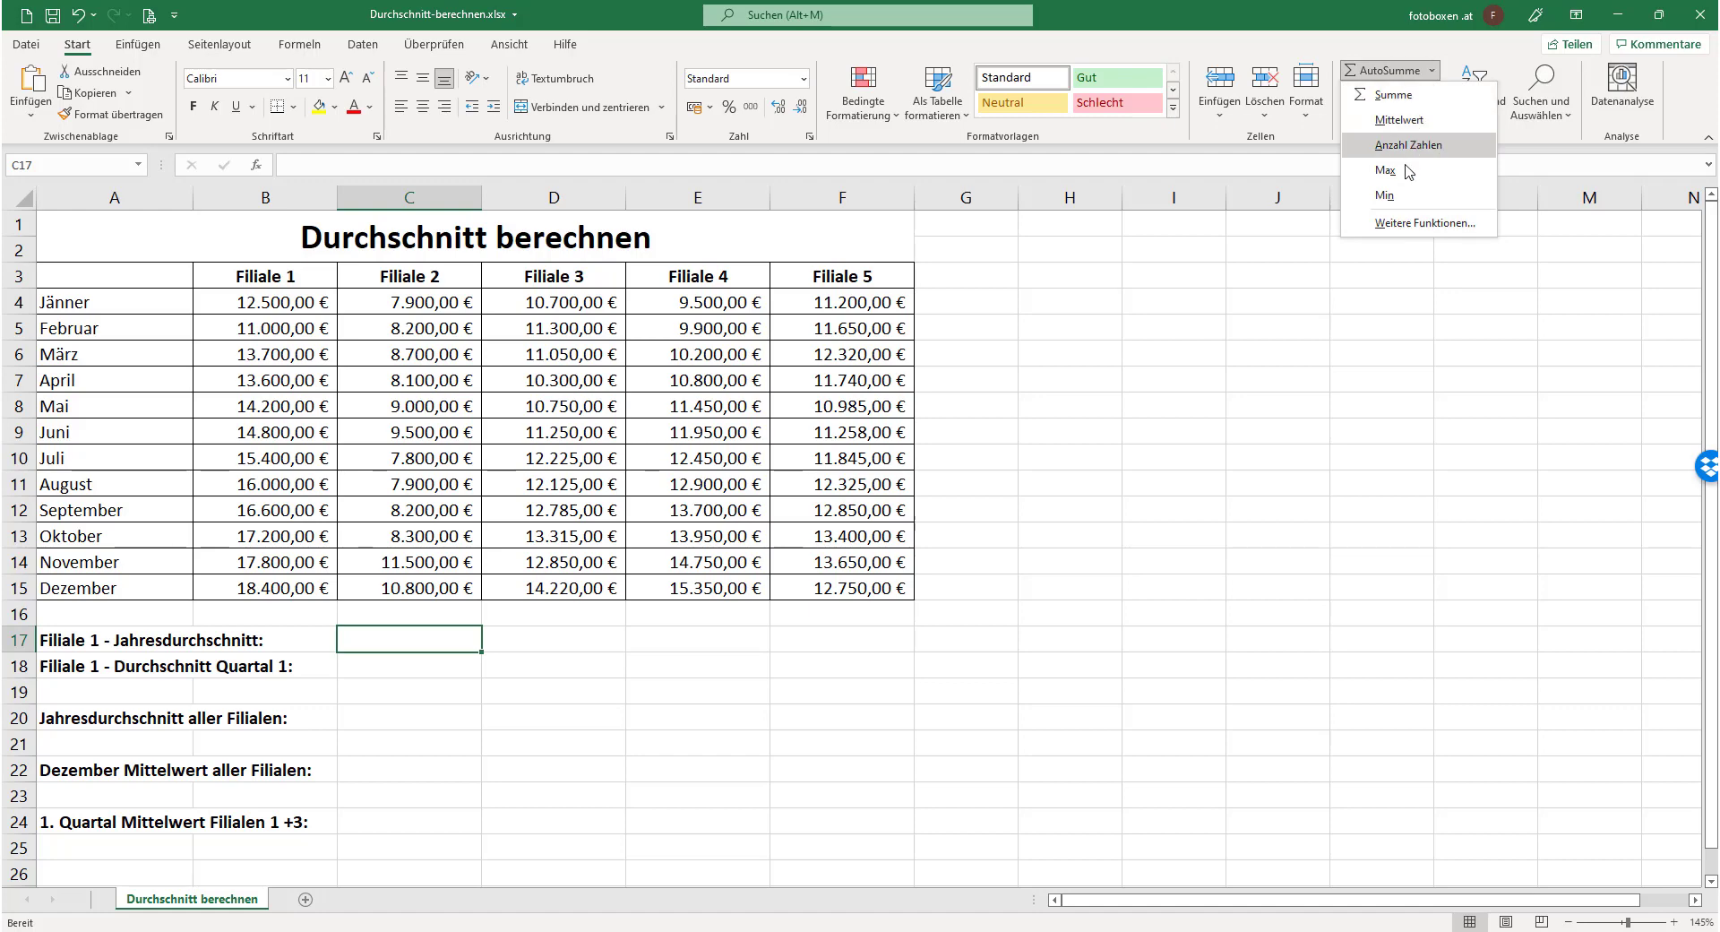
click(1432, 72)
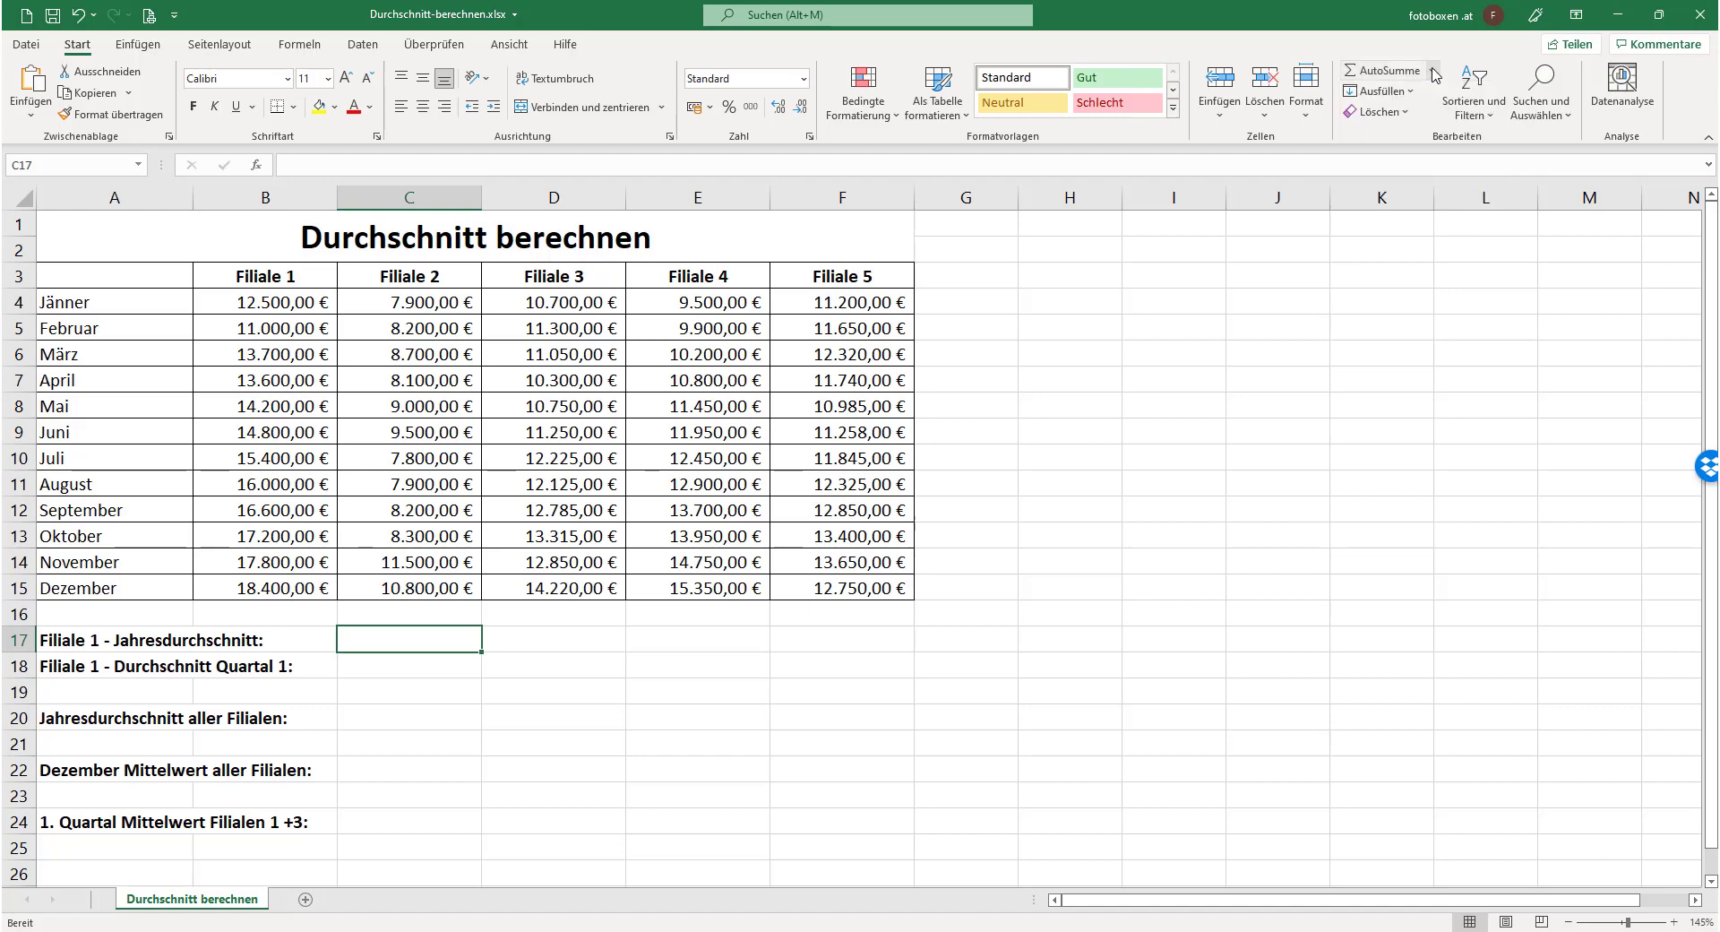
- Start MITTELWERT in C17 via Funktion einfügen, then cancel the arguments dialog, leaving C17 empty
click(257, 169)
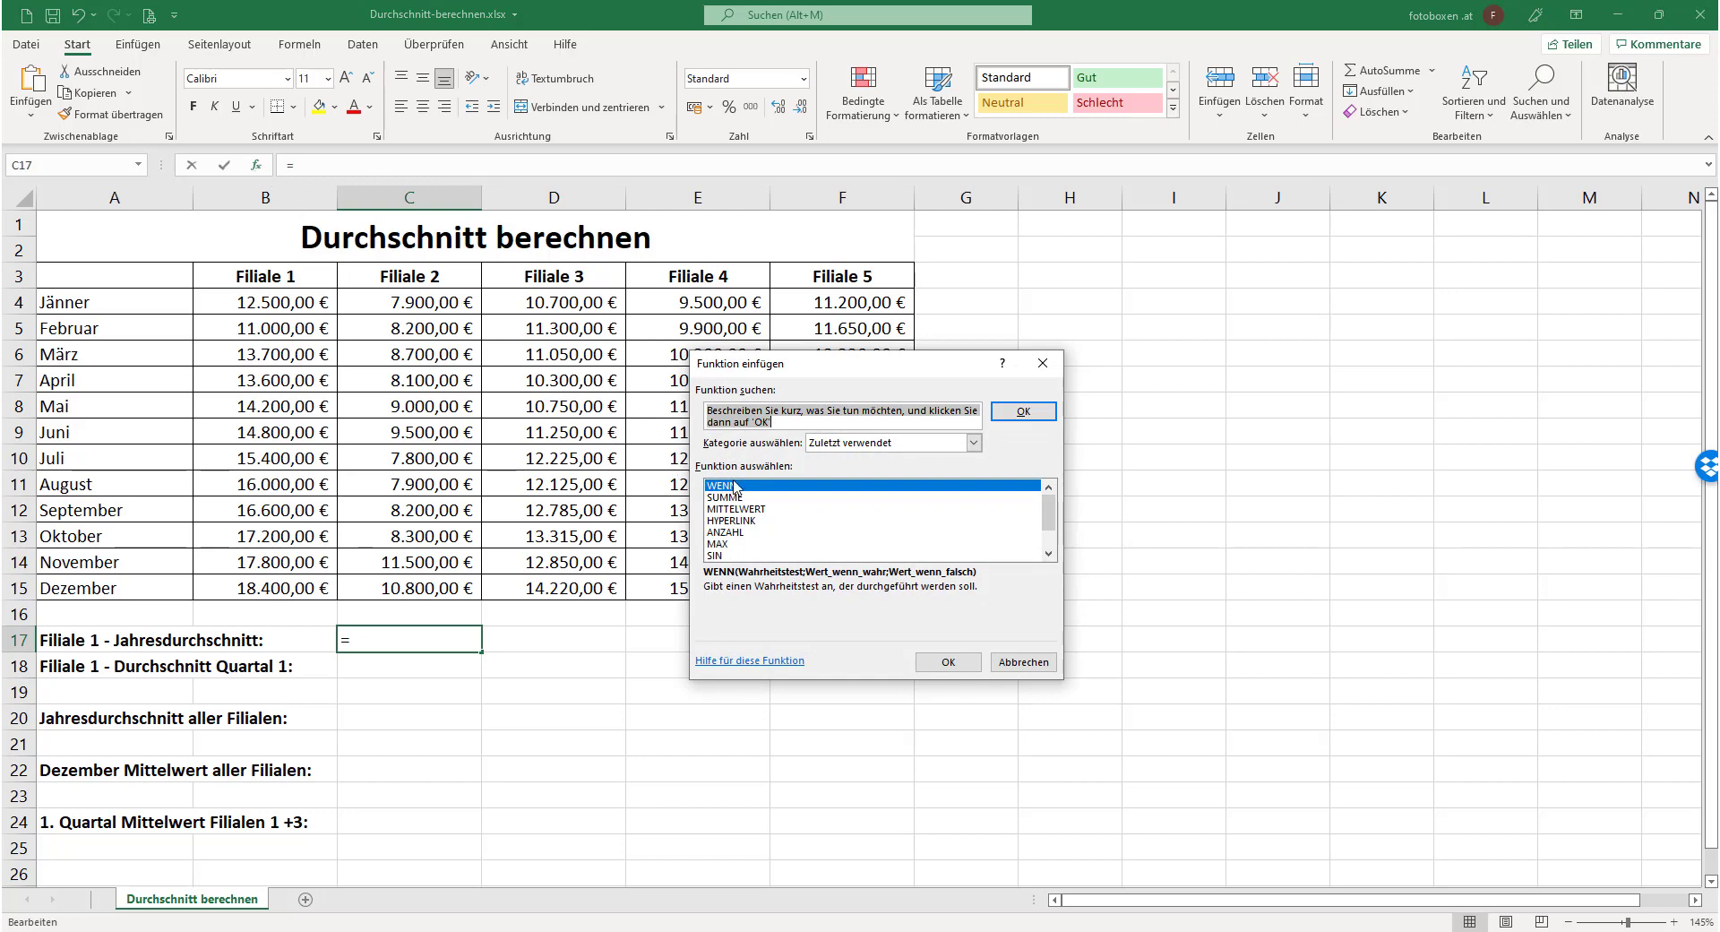
click(846, 443)
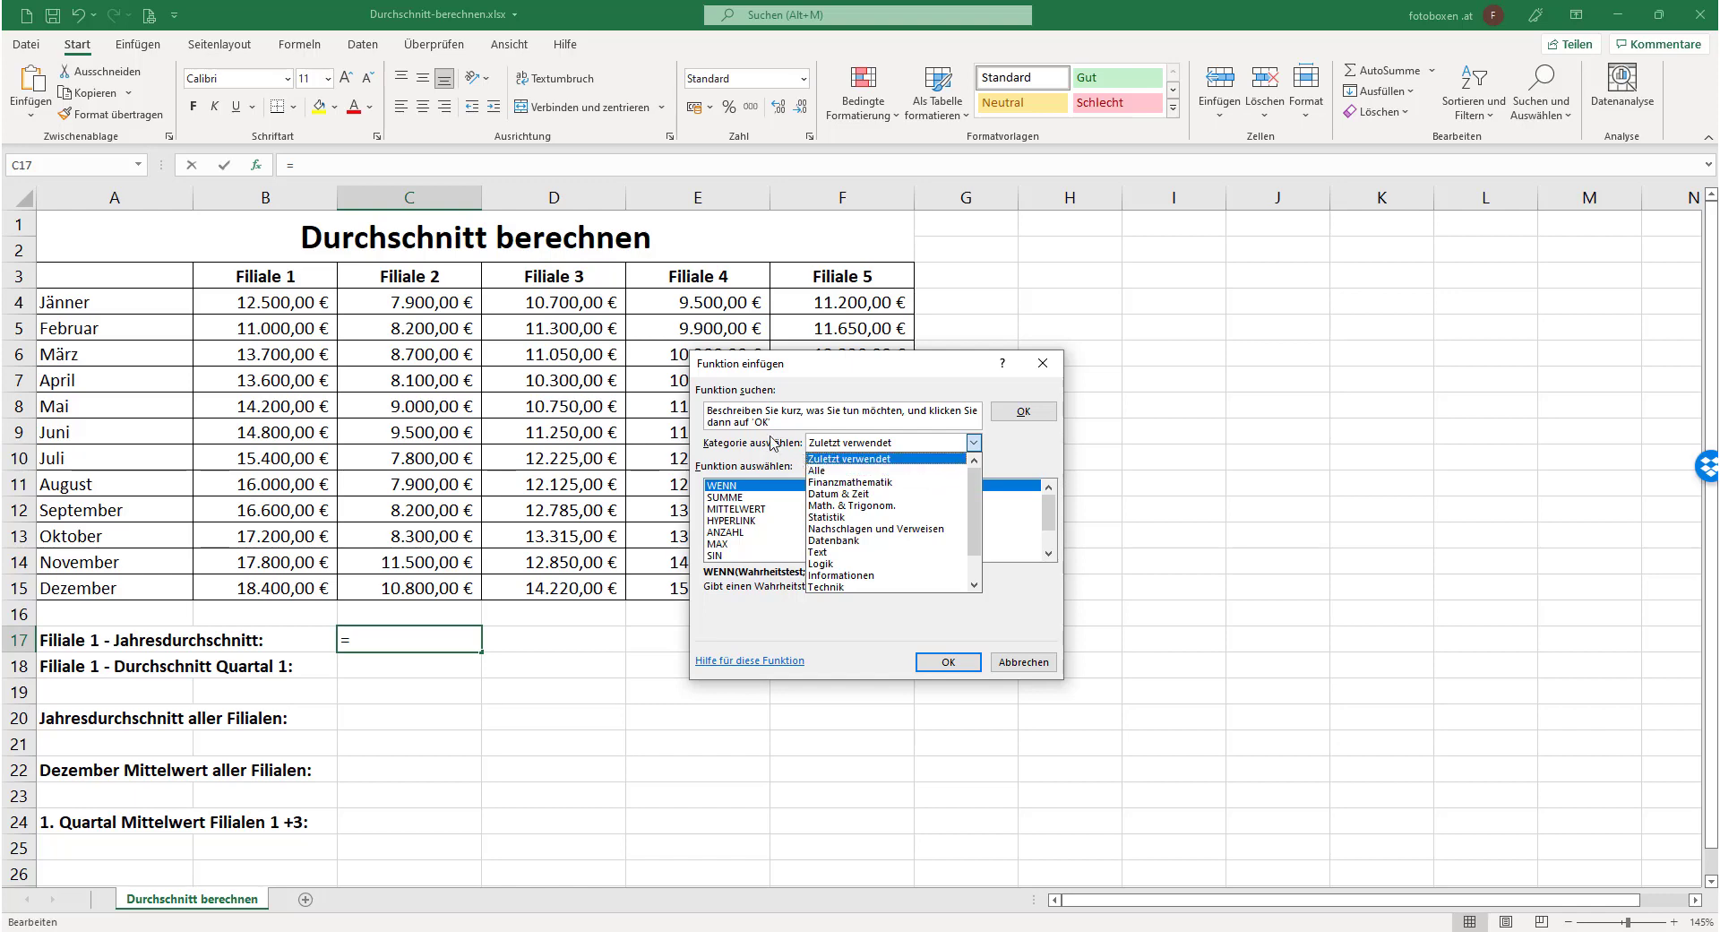
click(803, 442)
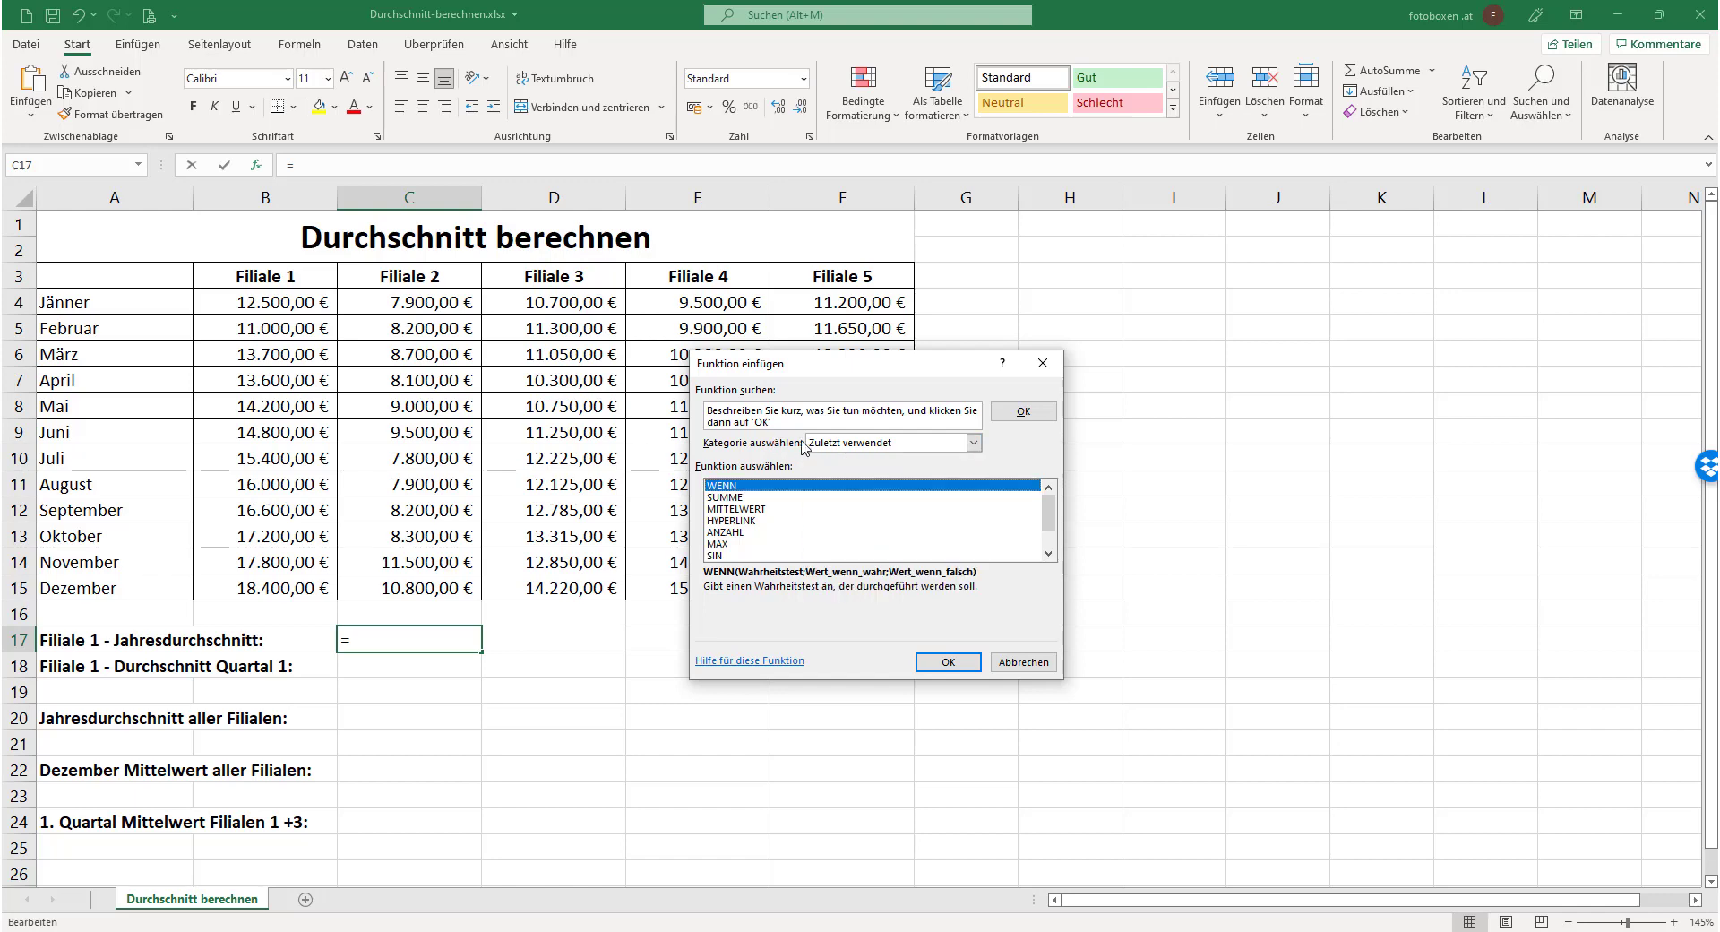
double_click(740, 509)
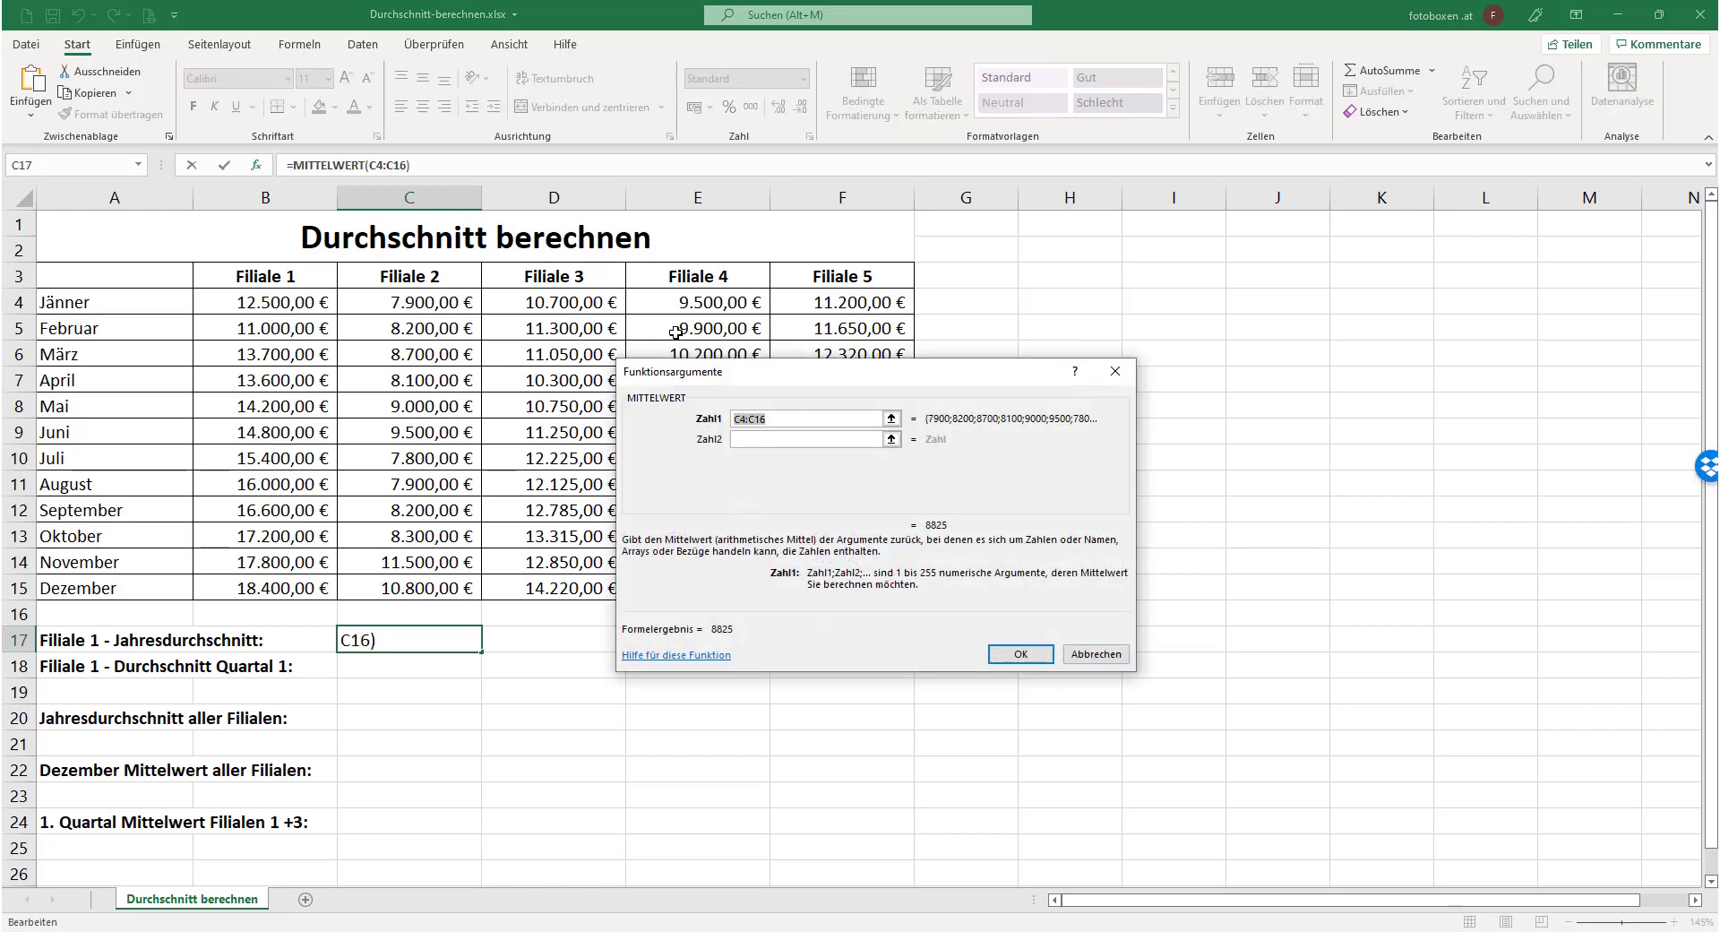
drag(933, 382, 793, 369)
click(981, 359)
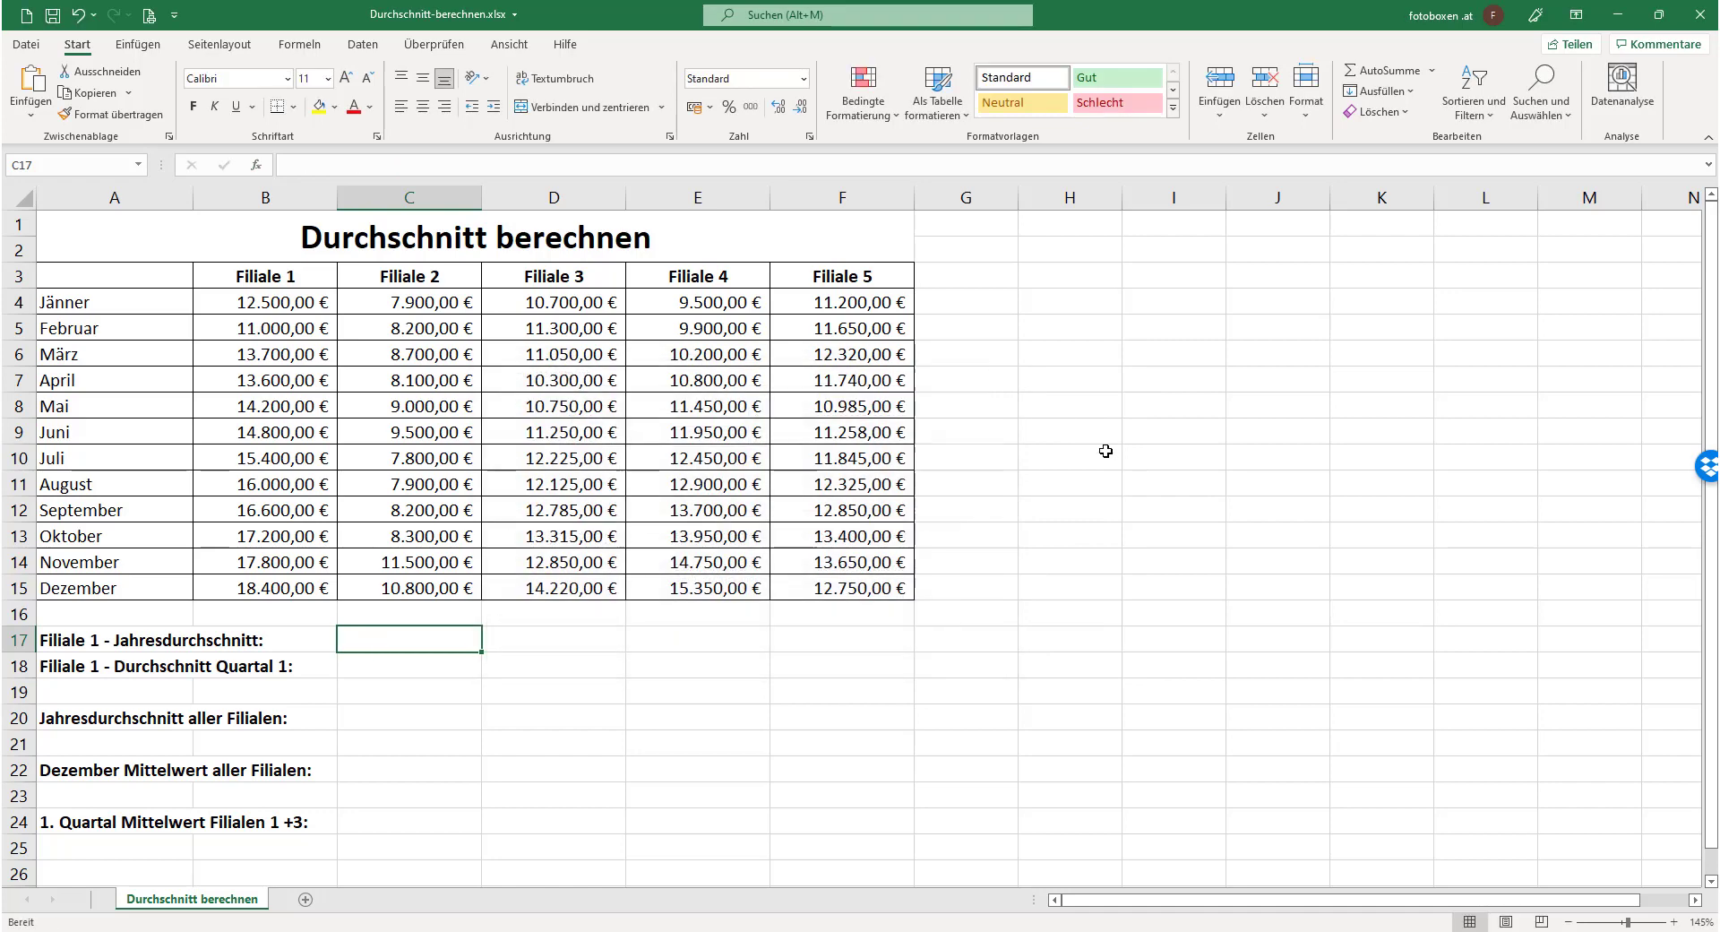
- Look at the full function catalogue from AutoSumme, cancel it, and show the AutoSumme list again
click(1432, 69)
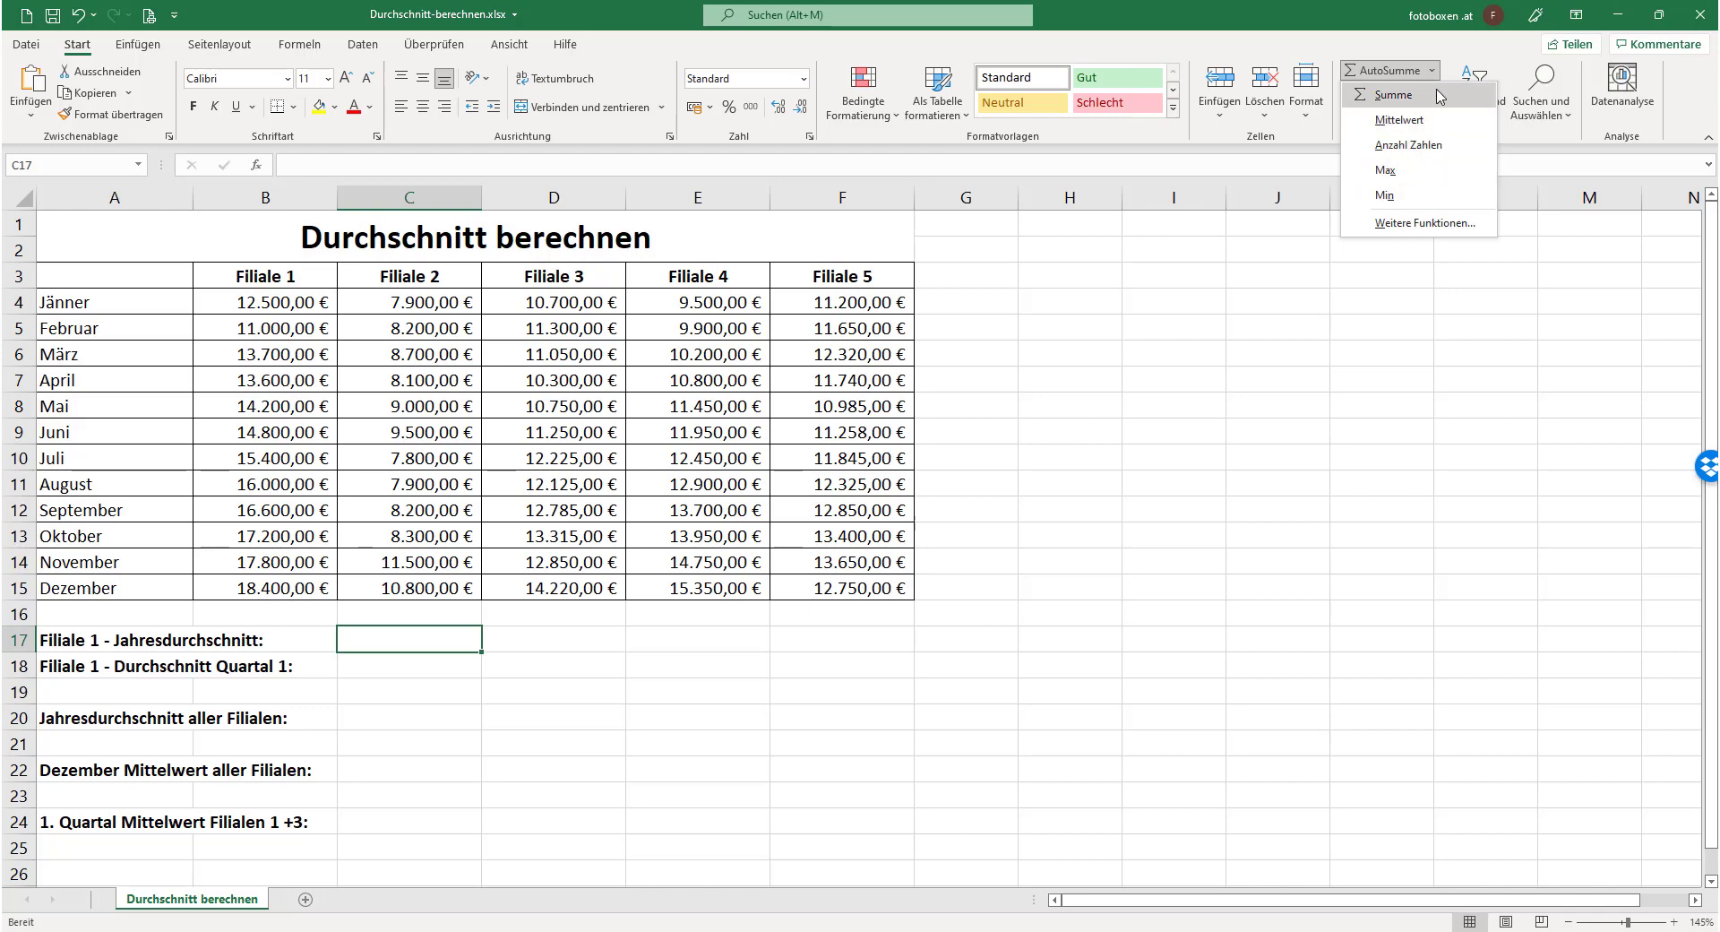
click(1408, 226)
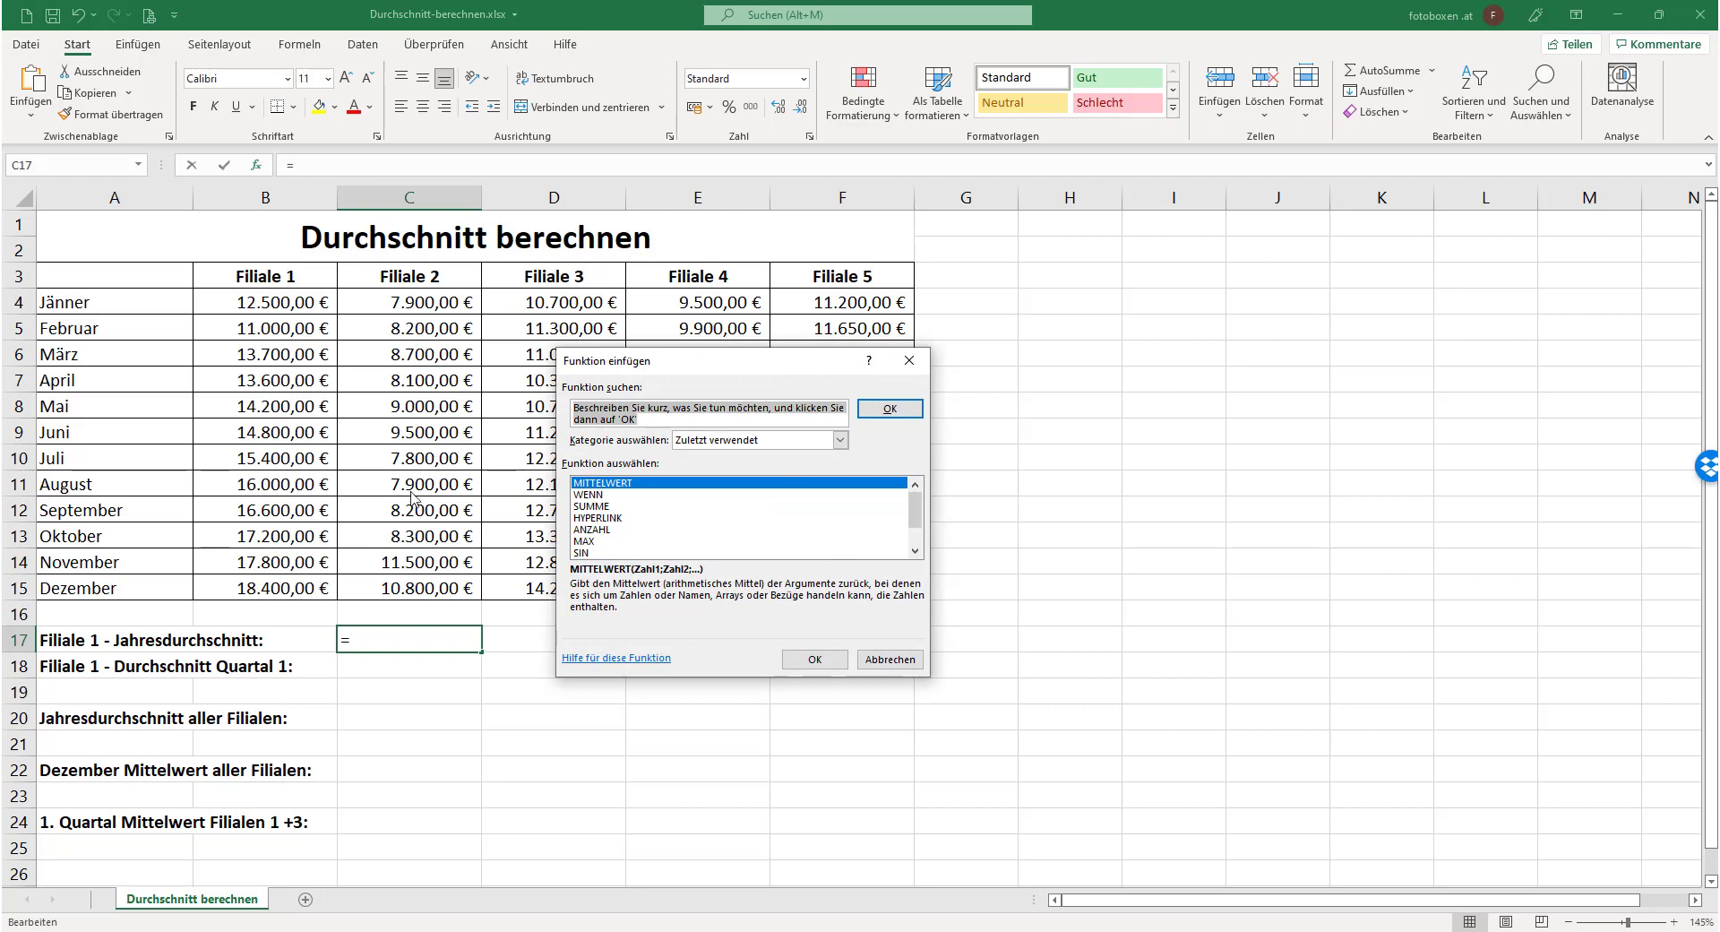
click(907, 661)
click(1434, 71)
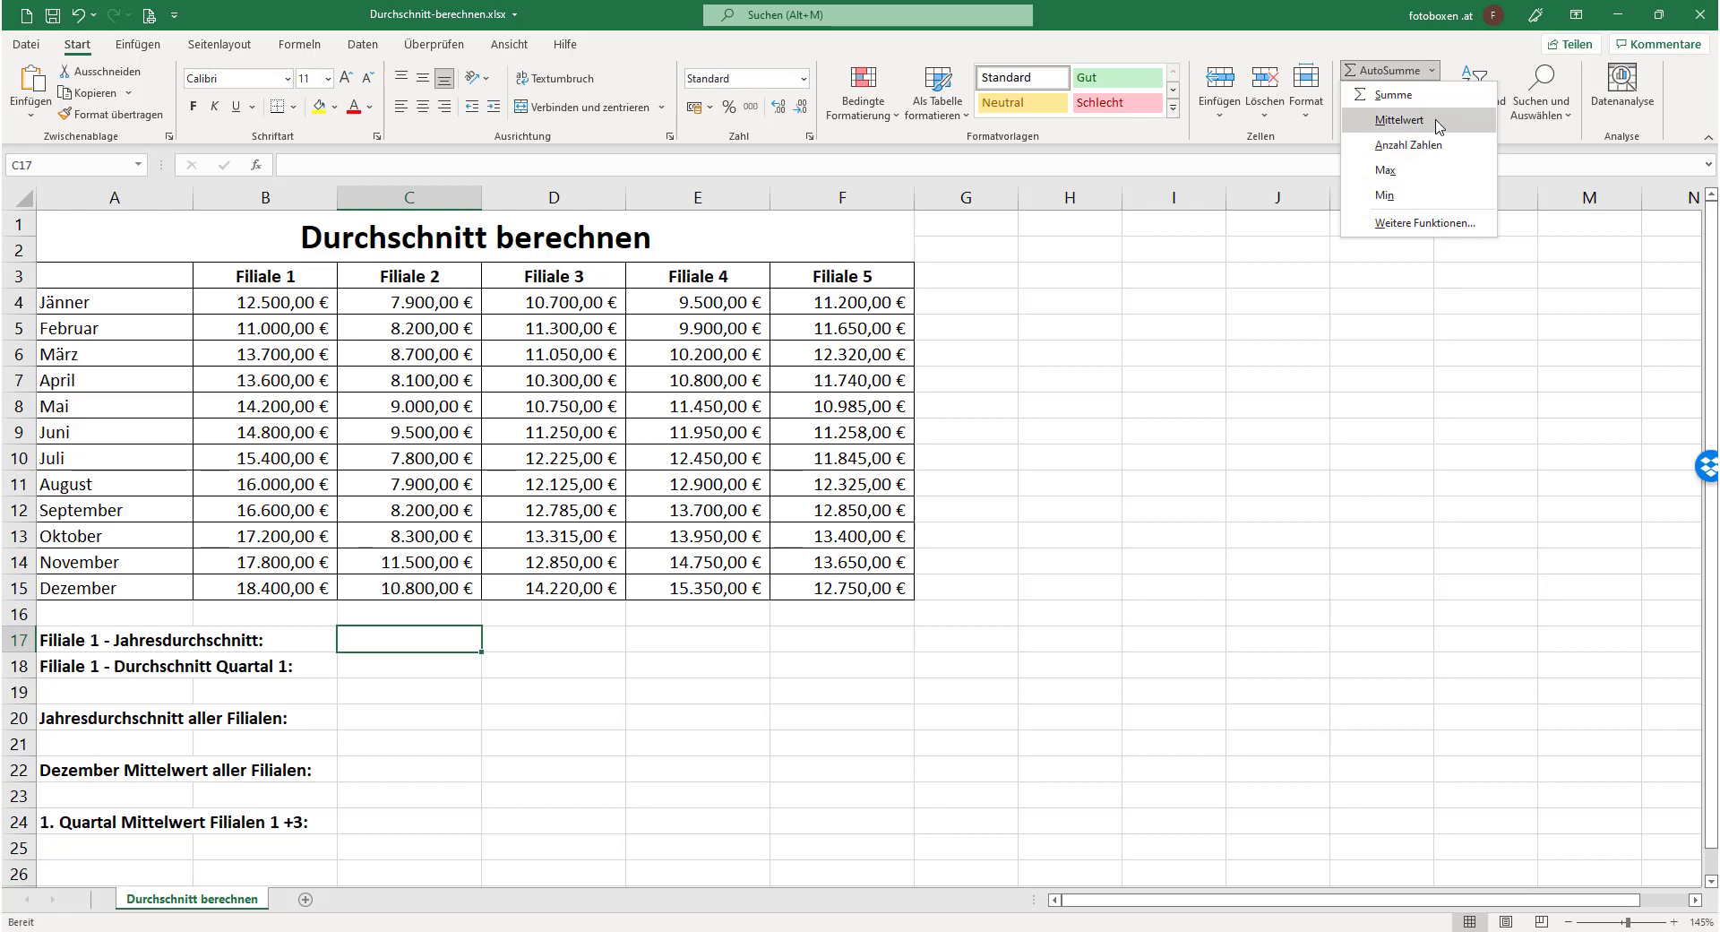
- Enter =MITTELWERT(B4:B15) in C17 via AutoSumme > Mittelwert, giving 15.100,00 €
click(1399, 120)
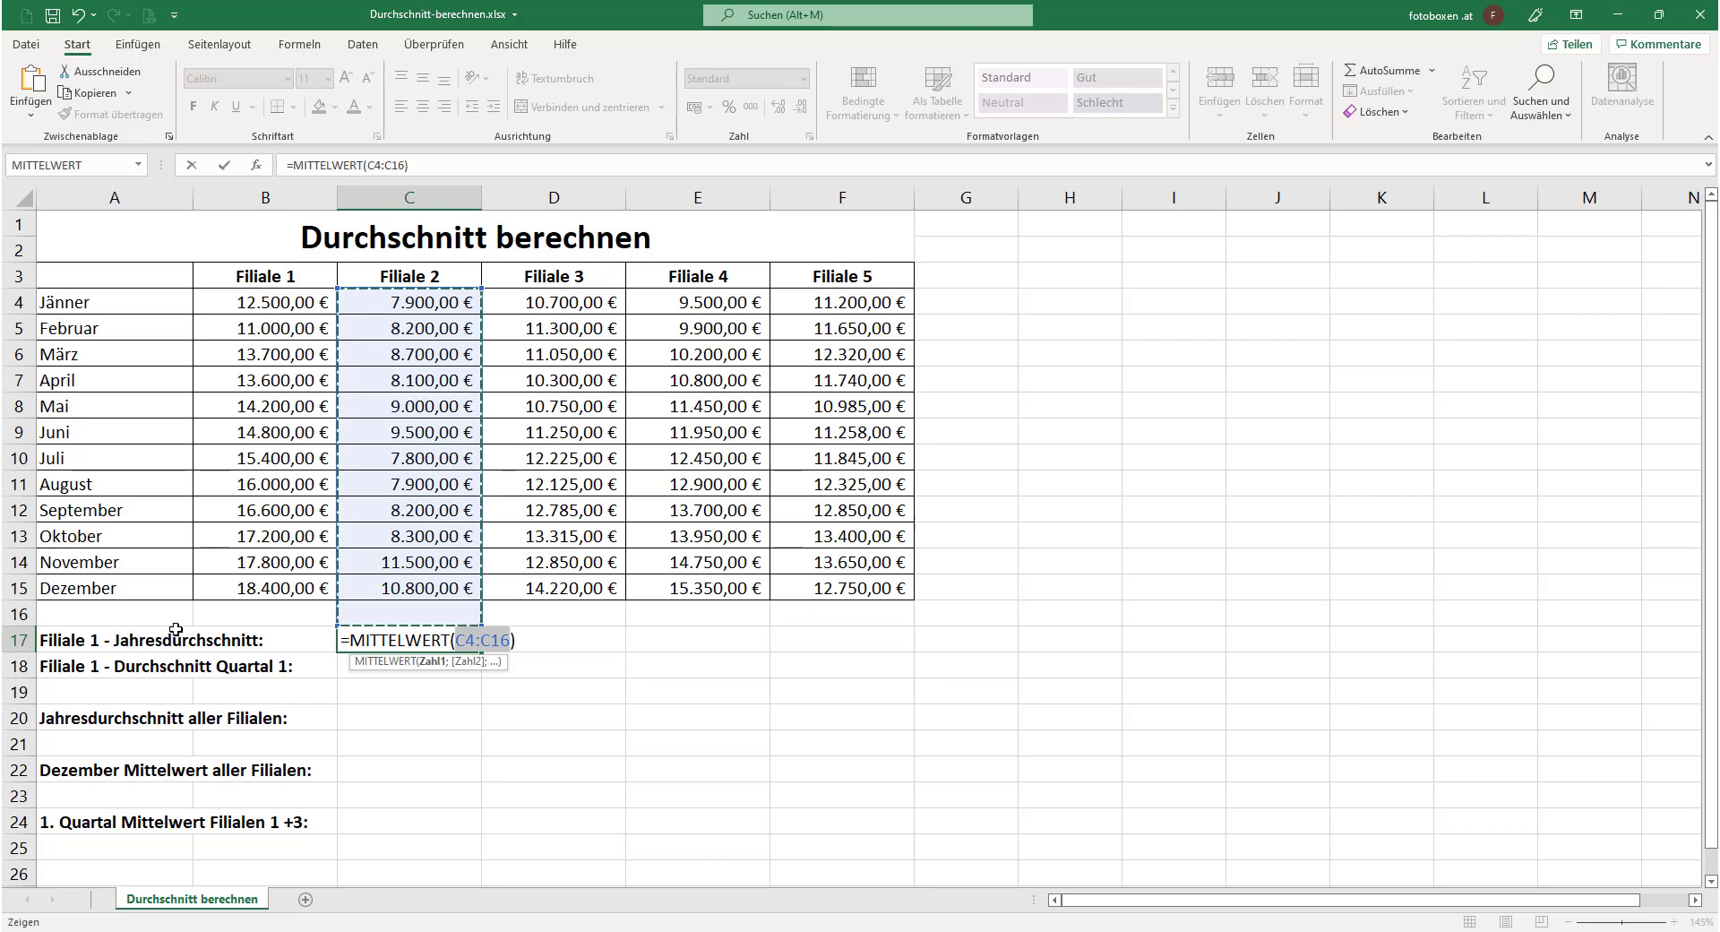
click(243, 300)
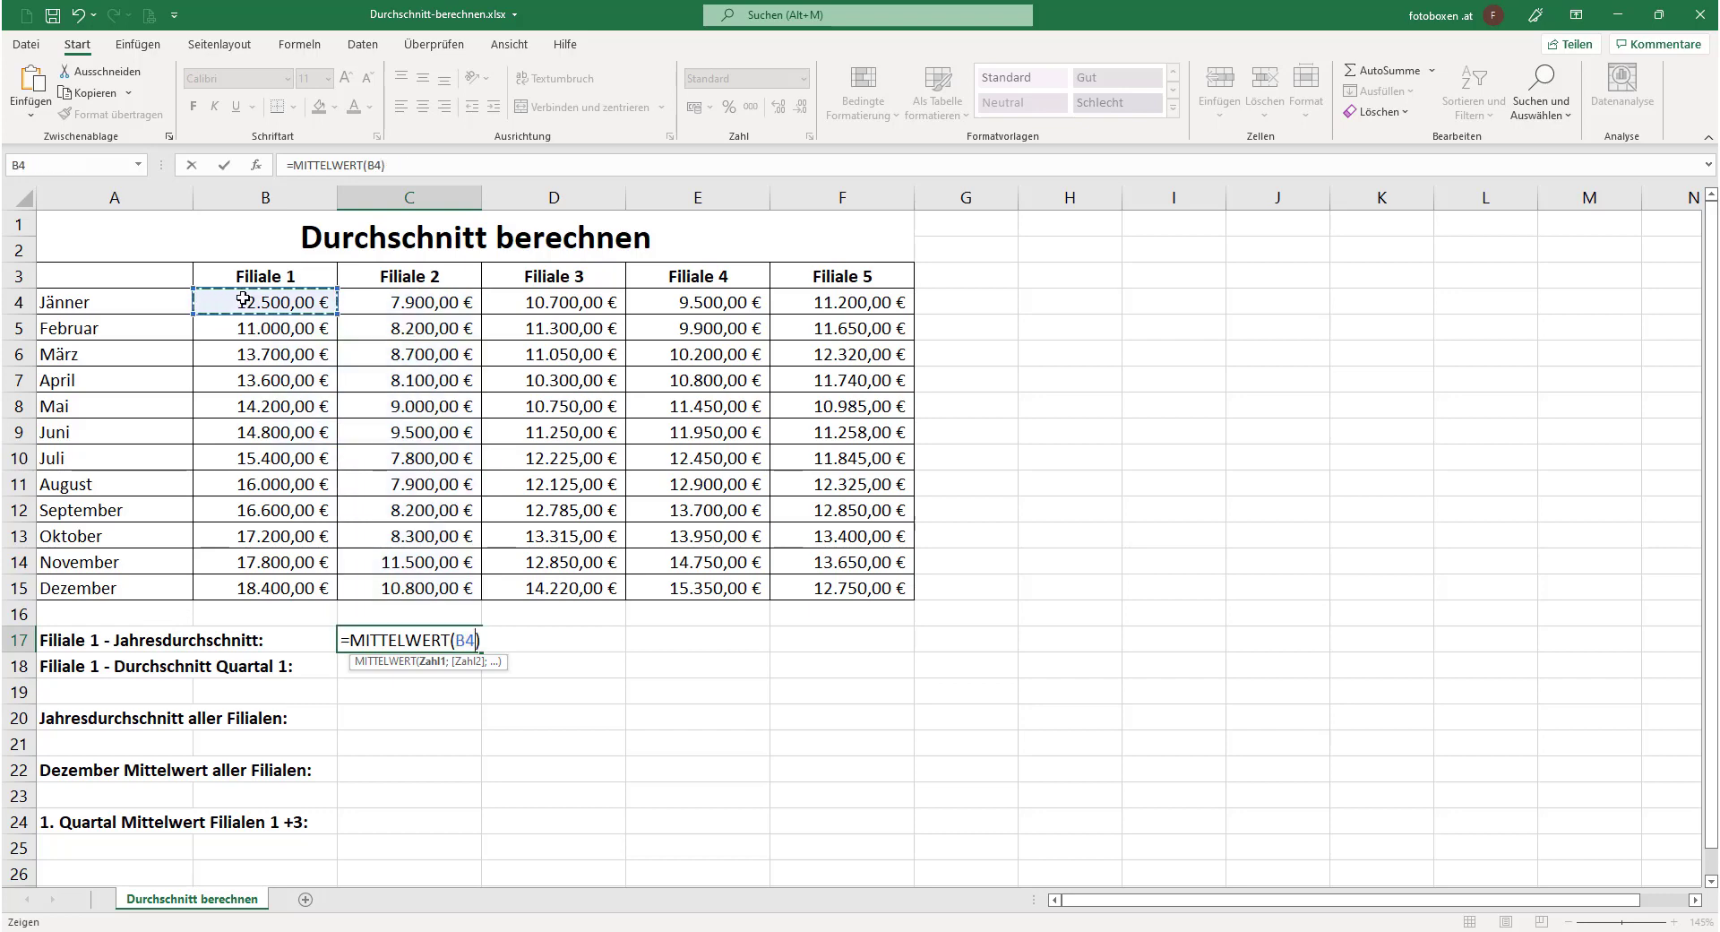
drag(243, 300, 258, 596)
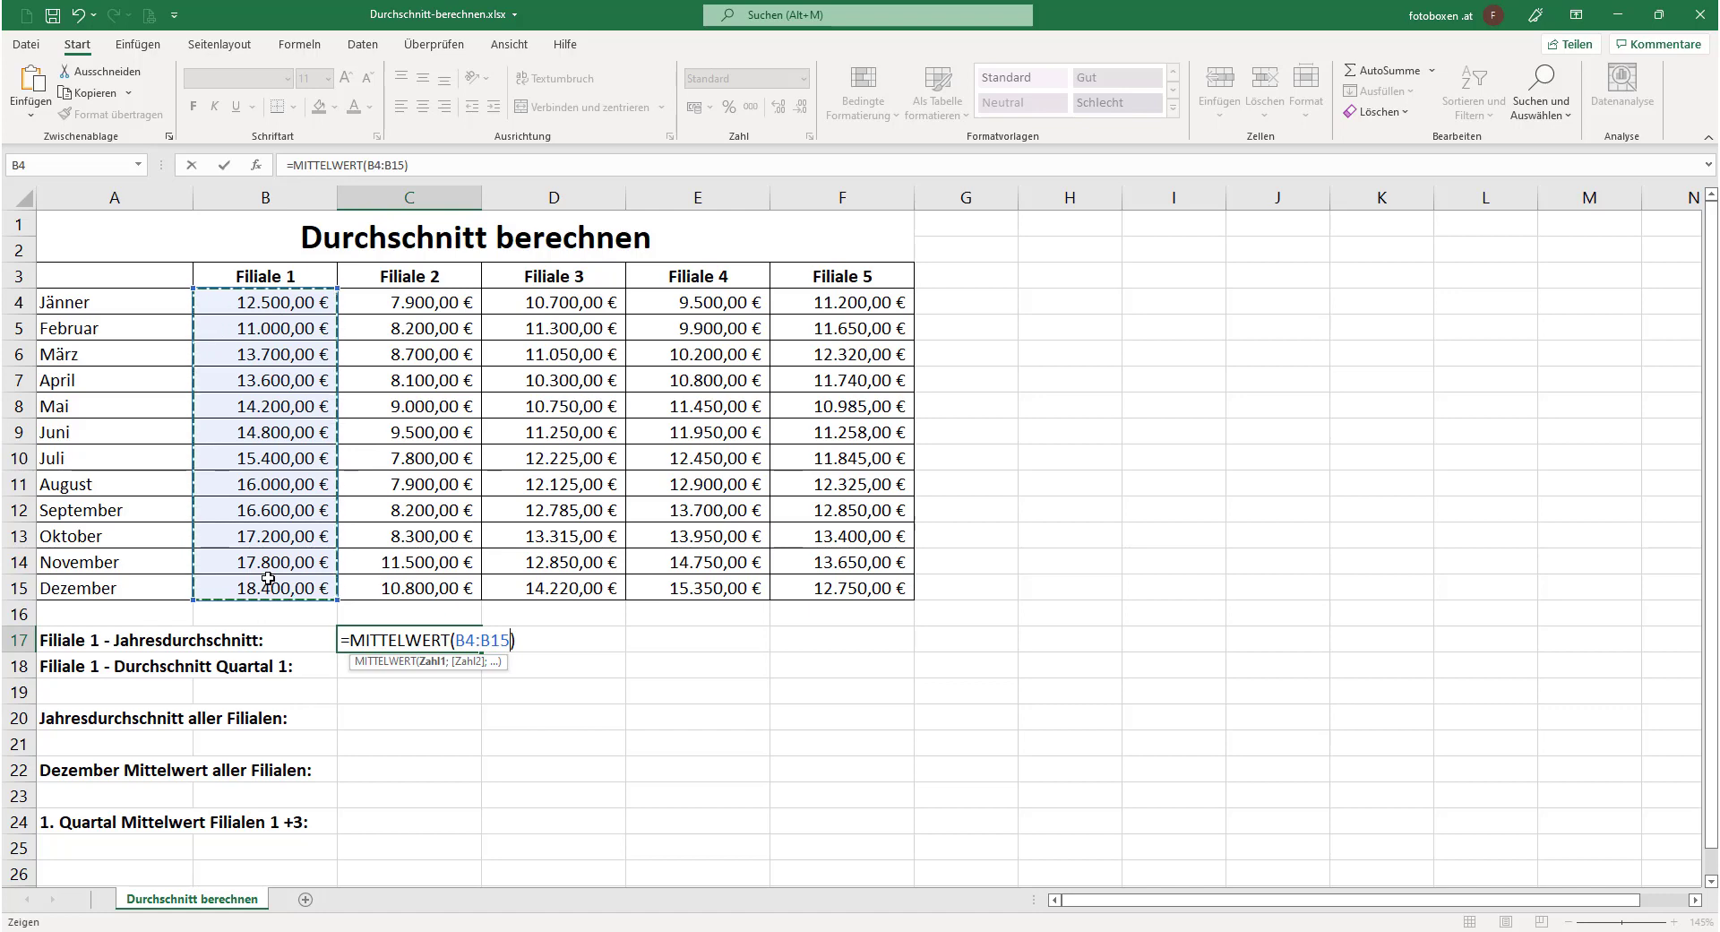
key(Return)
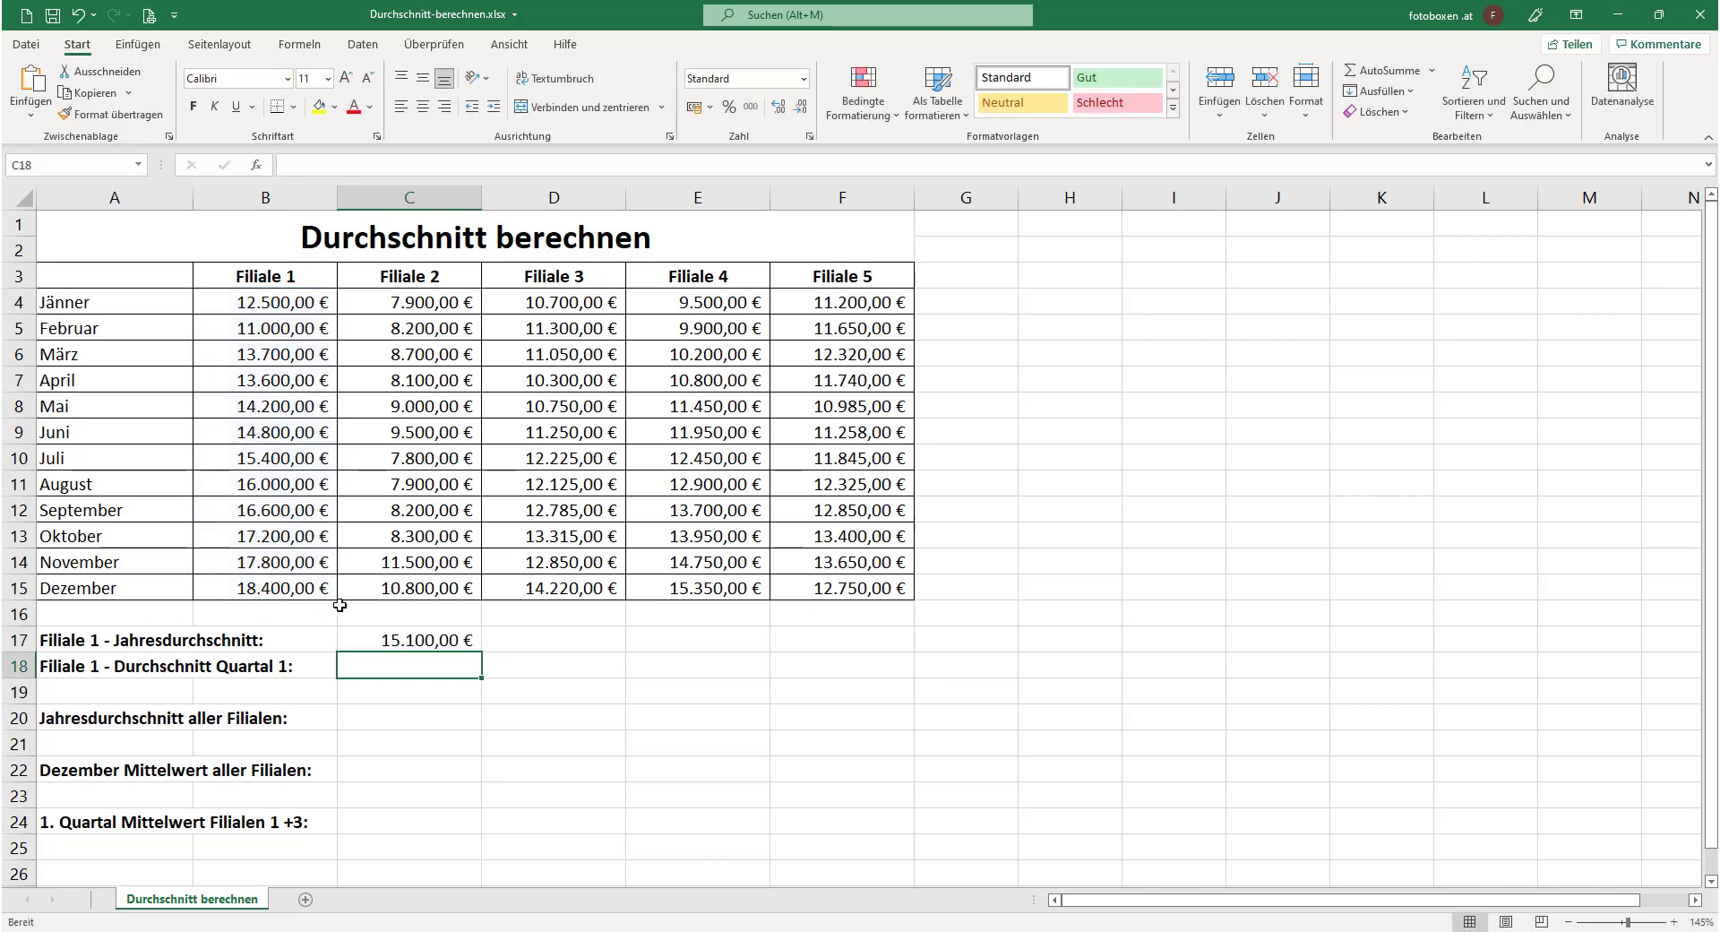
- Check C17's formula and verify the average by selecting B4:B15 for the status bar
click(386, 637)
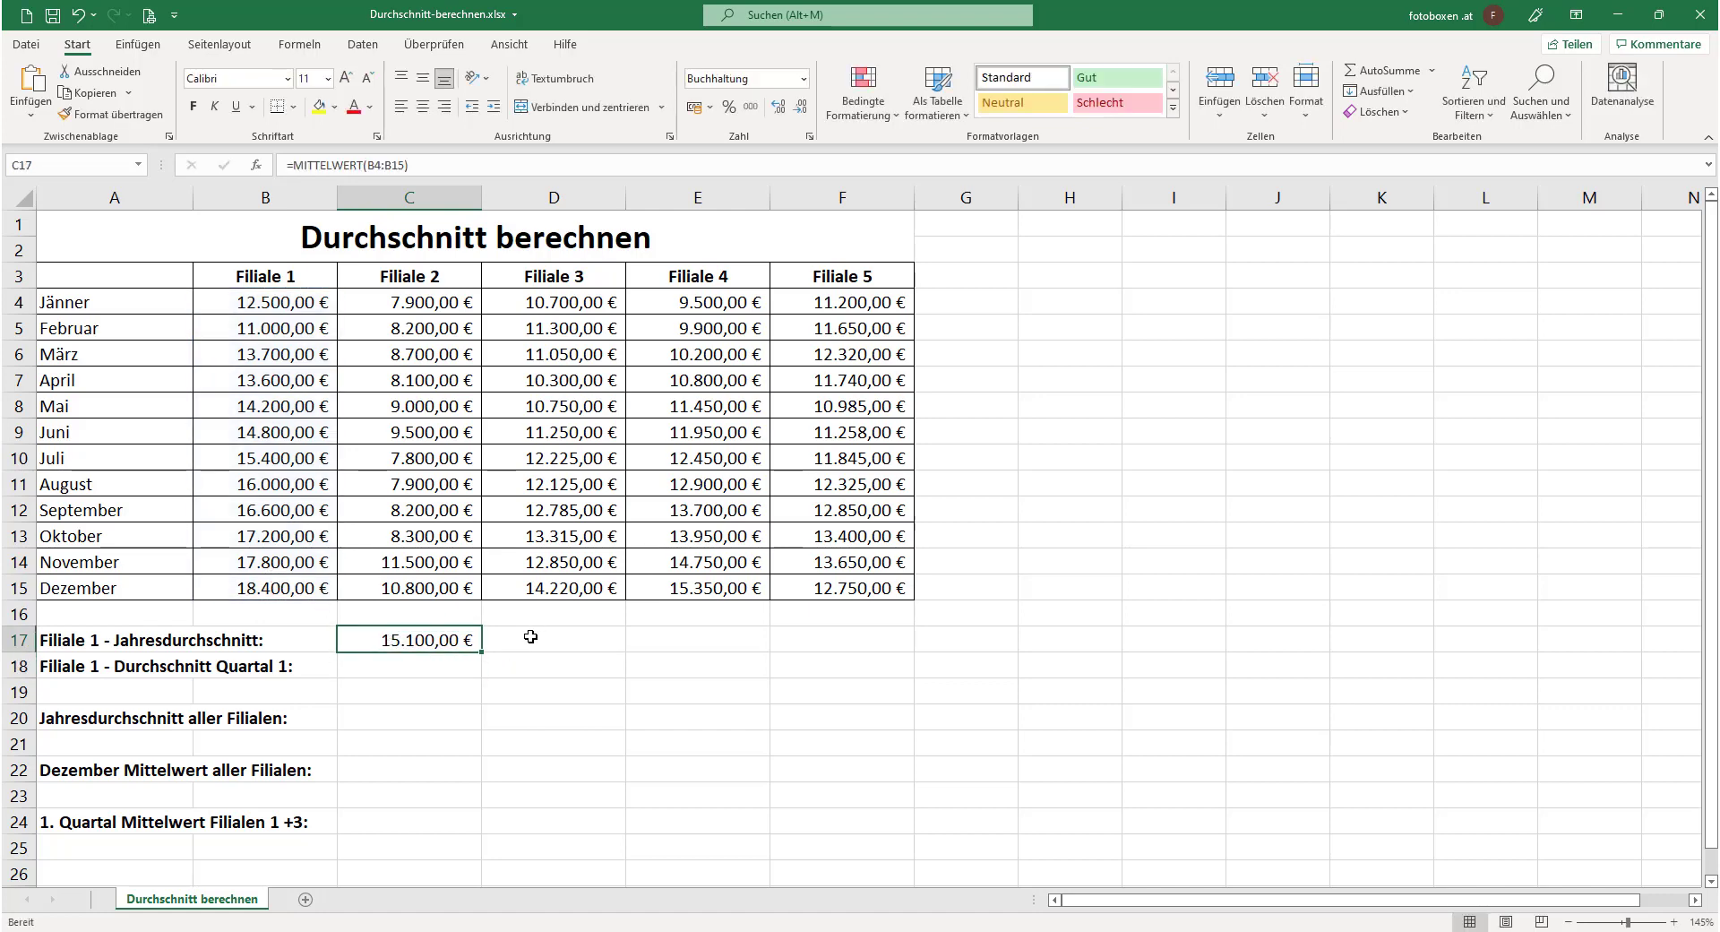
click(564, 639)
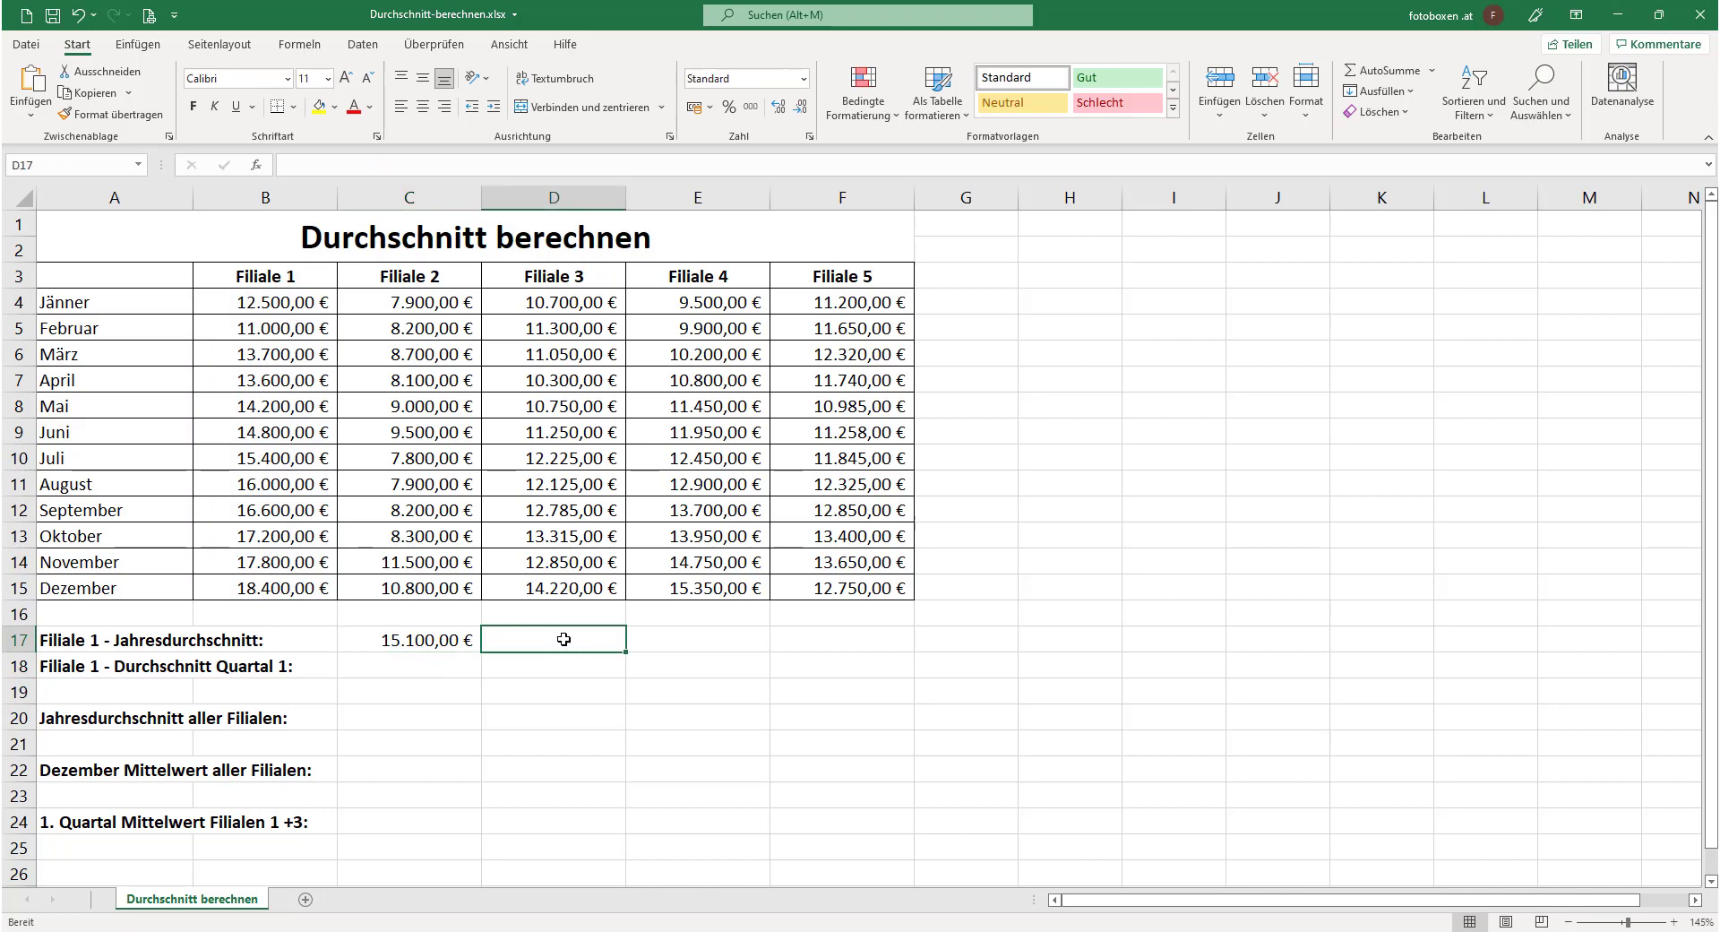
click(410, 638)
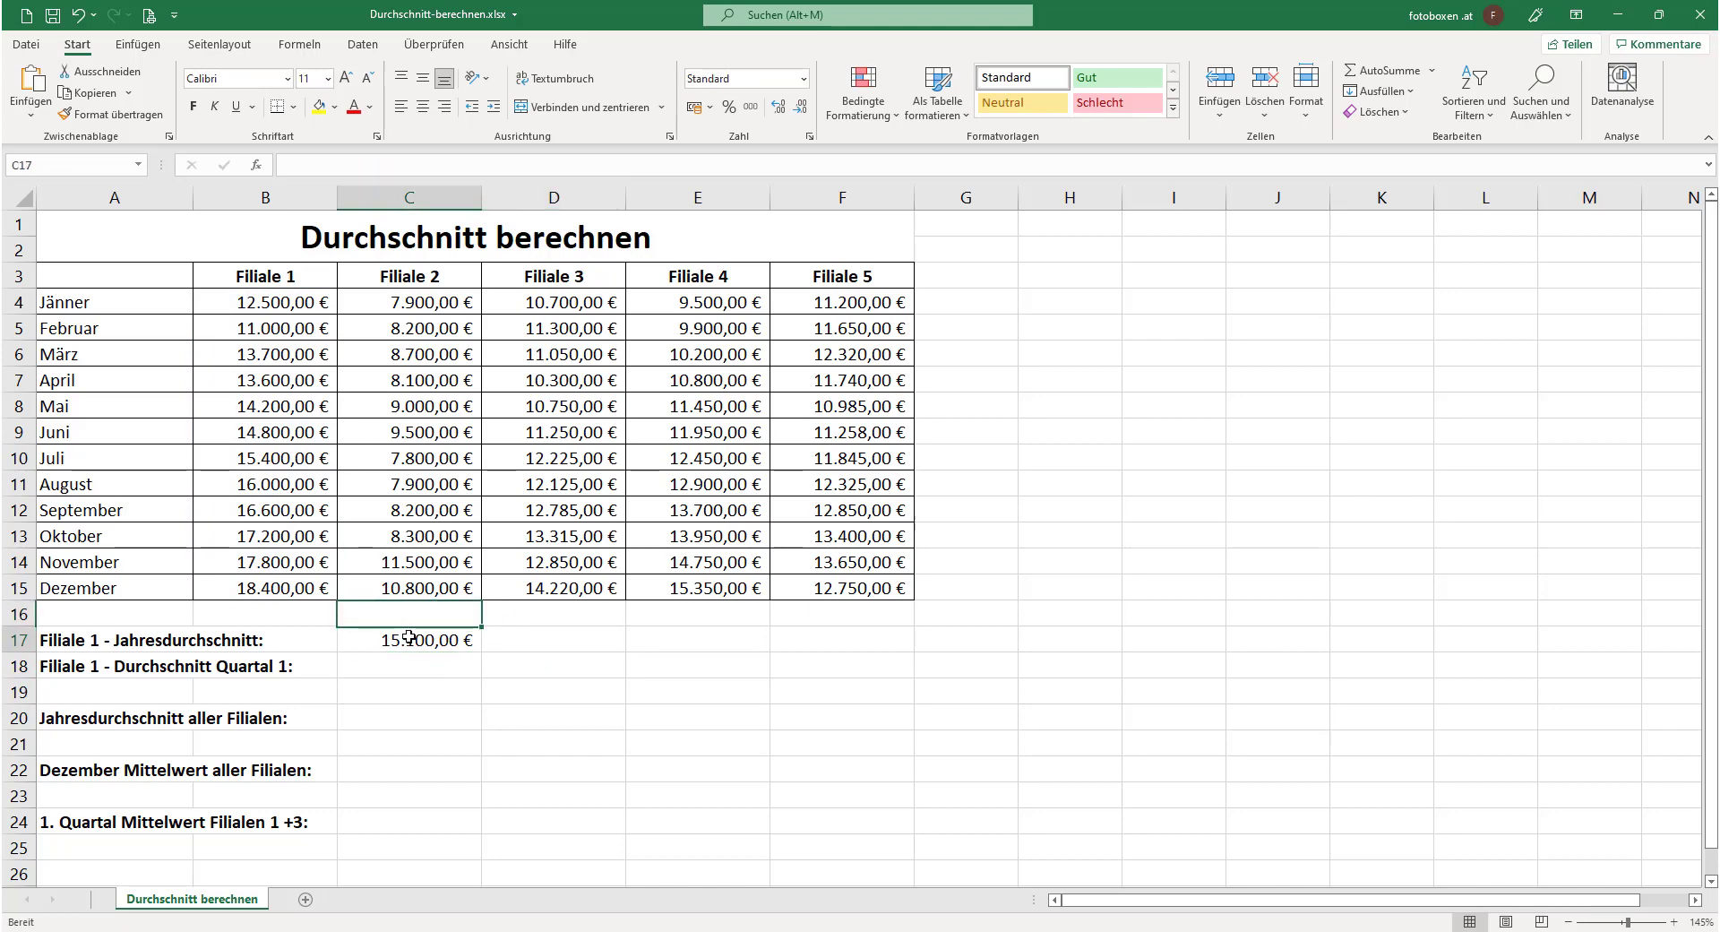
drag(271, 303, 265, 587)
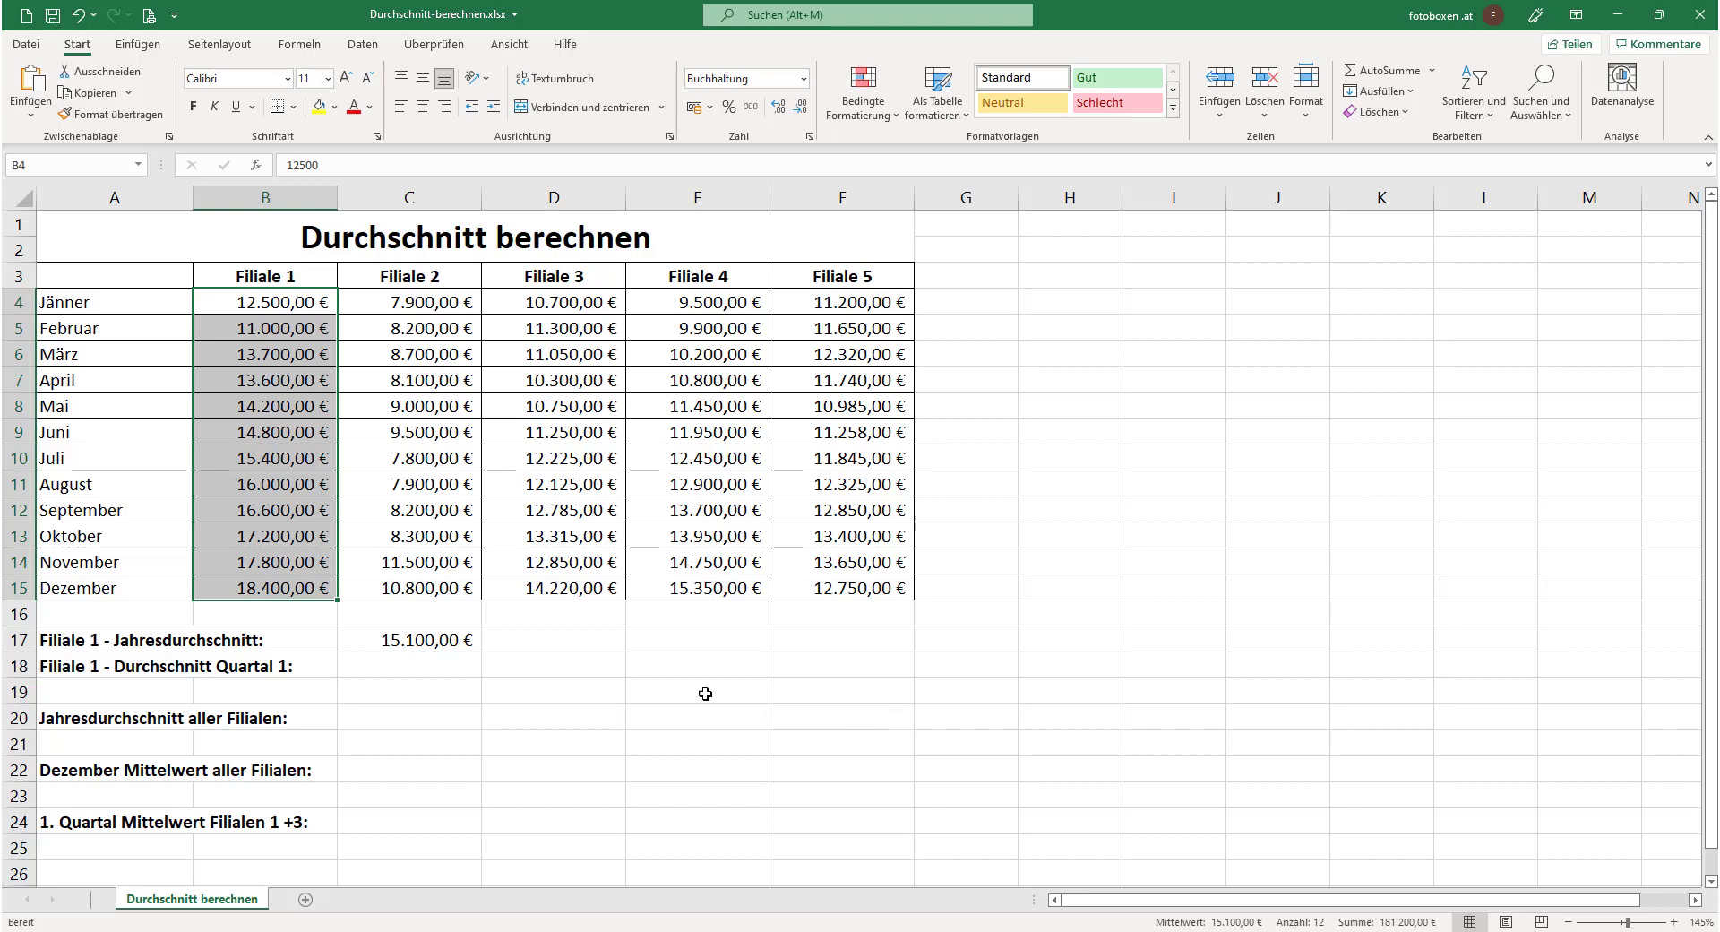
- Enter =MITTELWERT(B4:B6) in C18 for Filiale 1's January–March average of 12.400,00 €
click(402, 661)
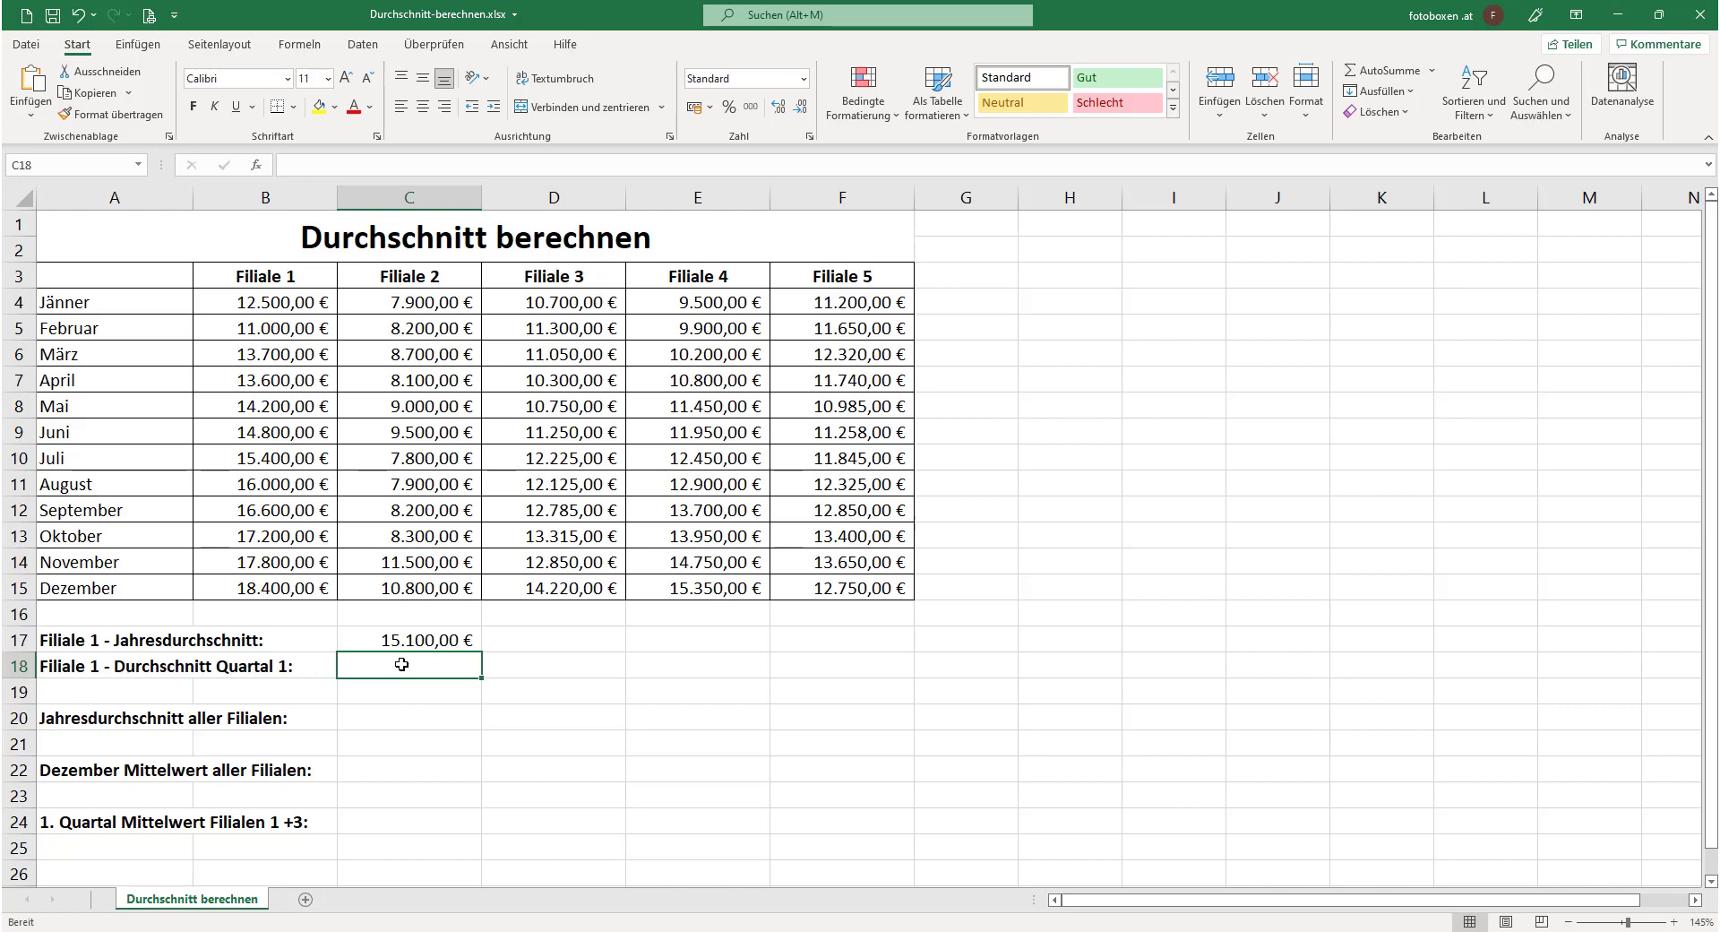
click(1431, 69)
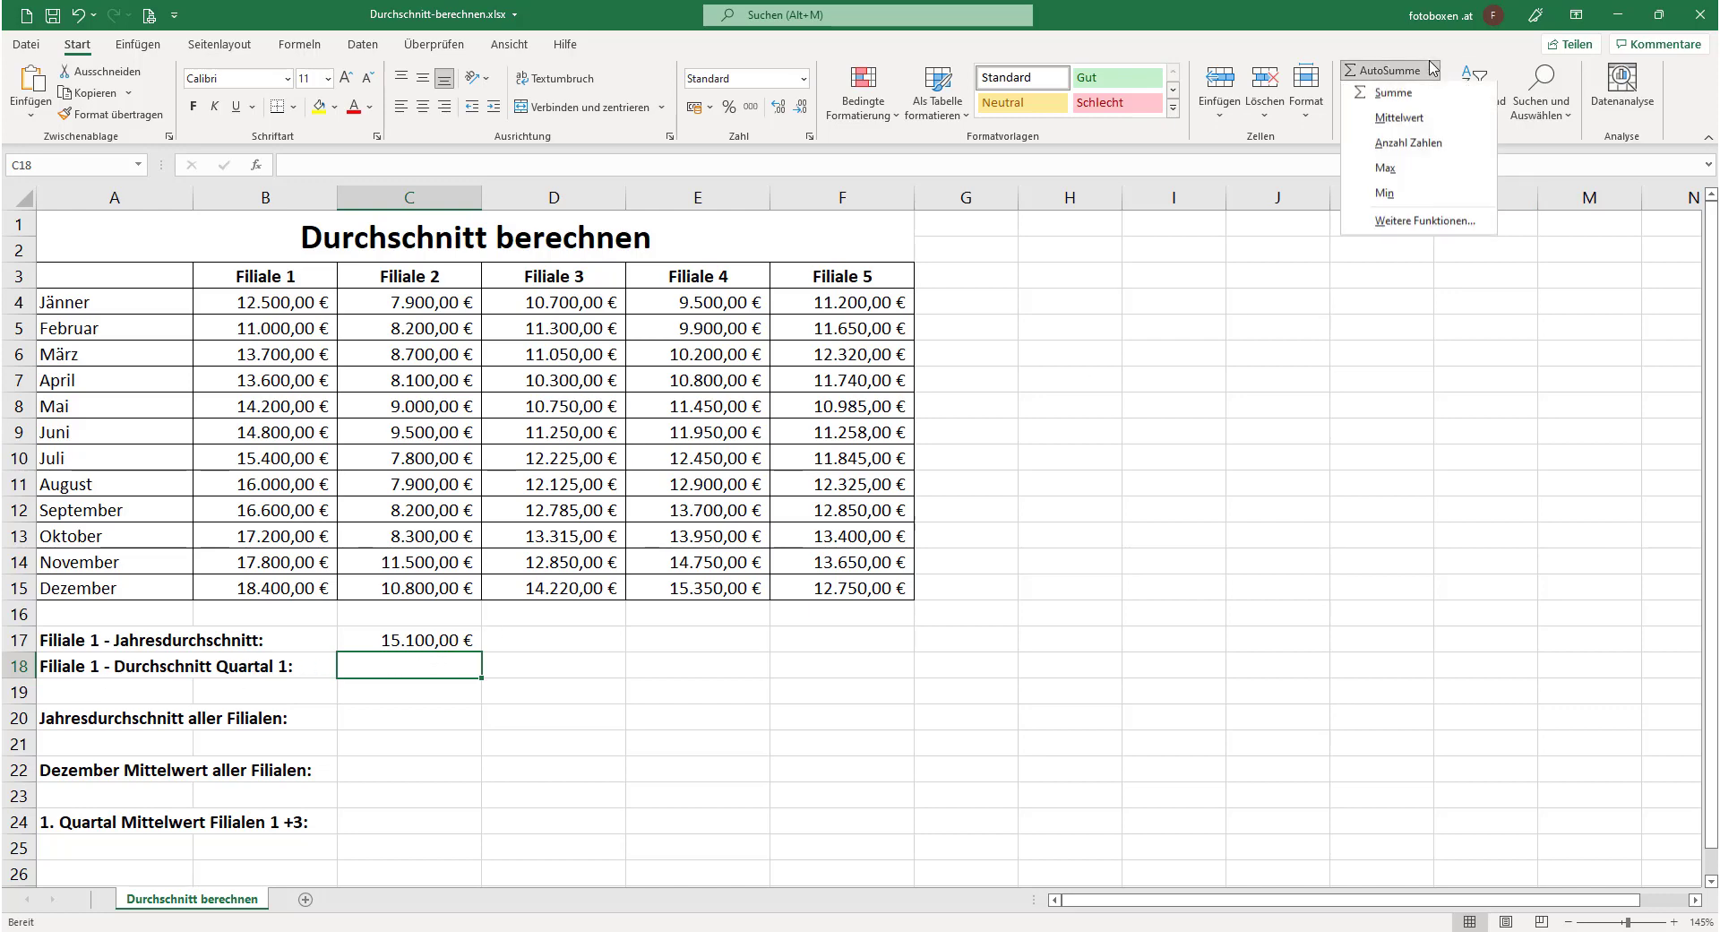
click(1417, 120)
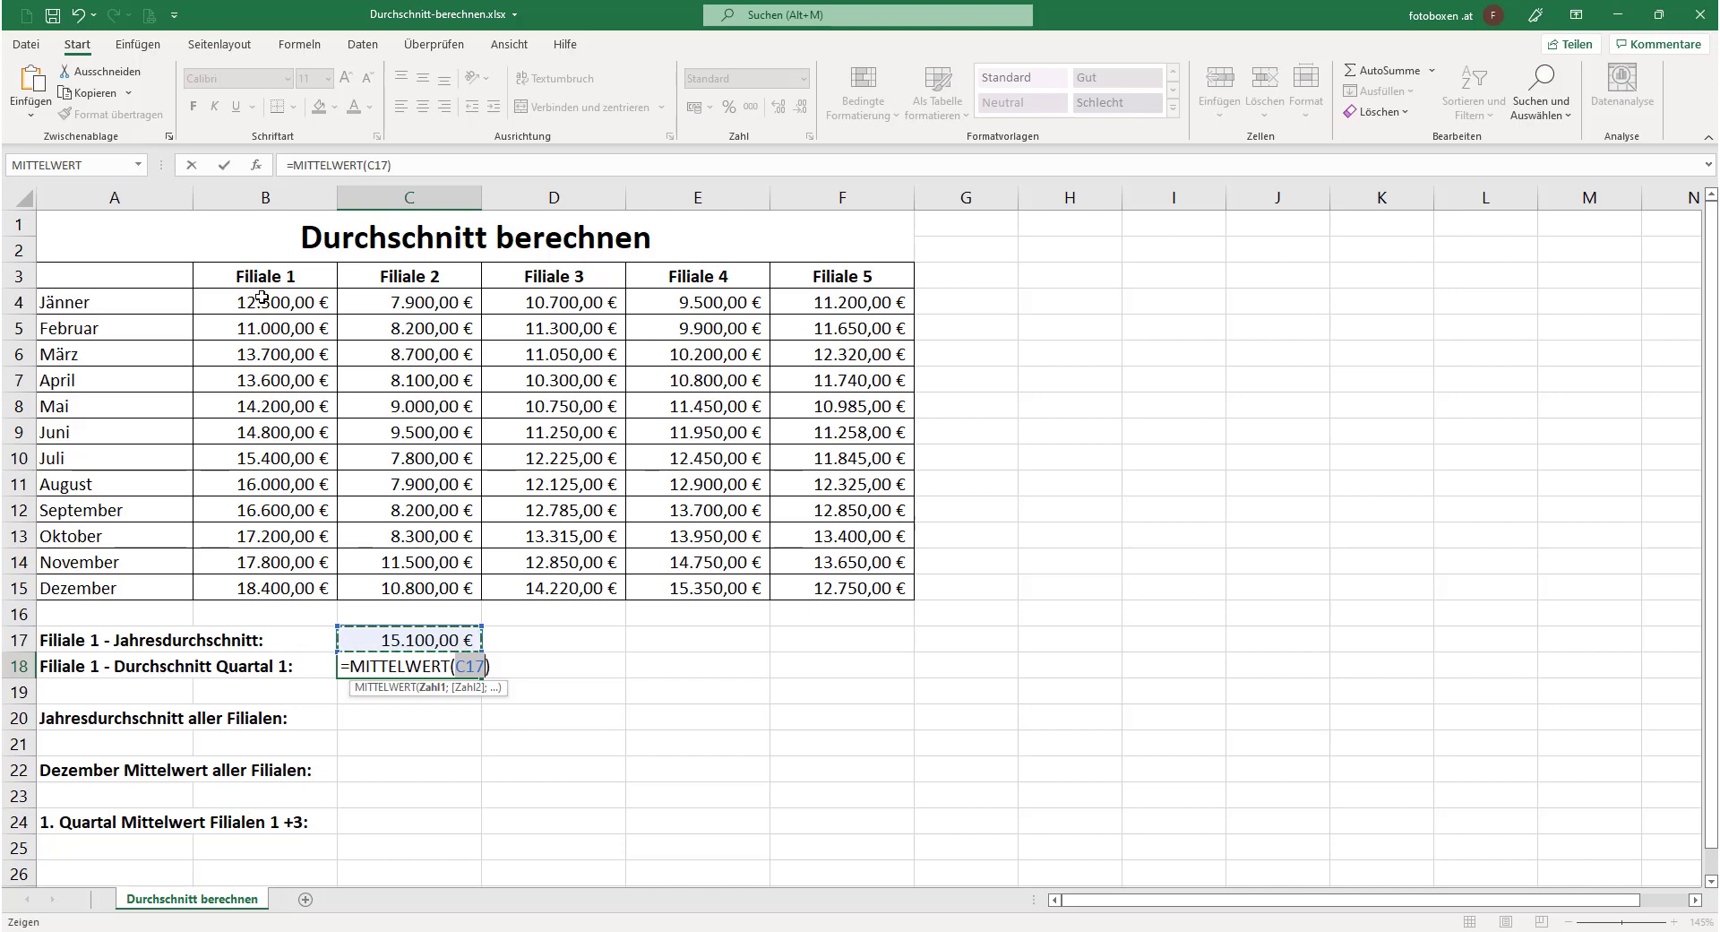
drag(262, 297, 260, 353)
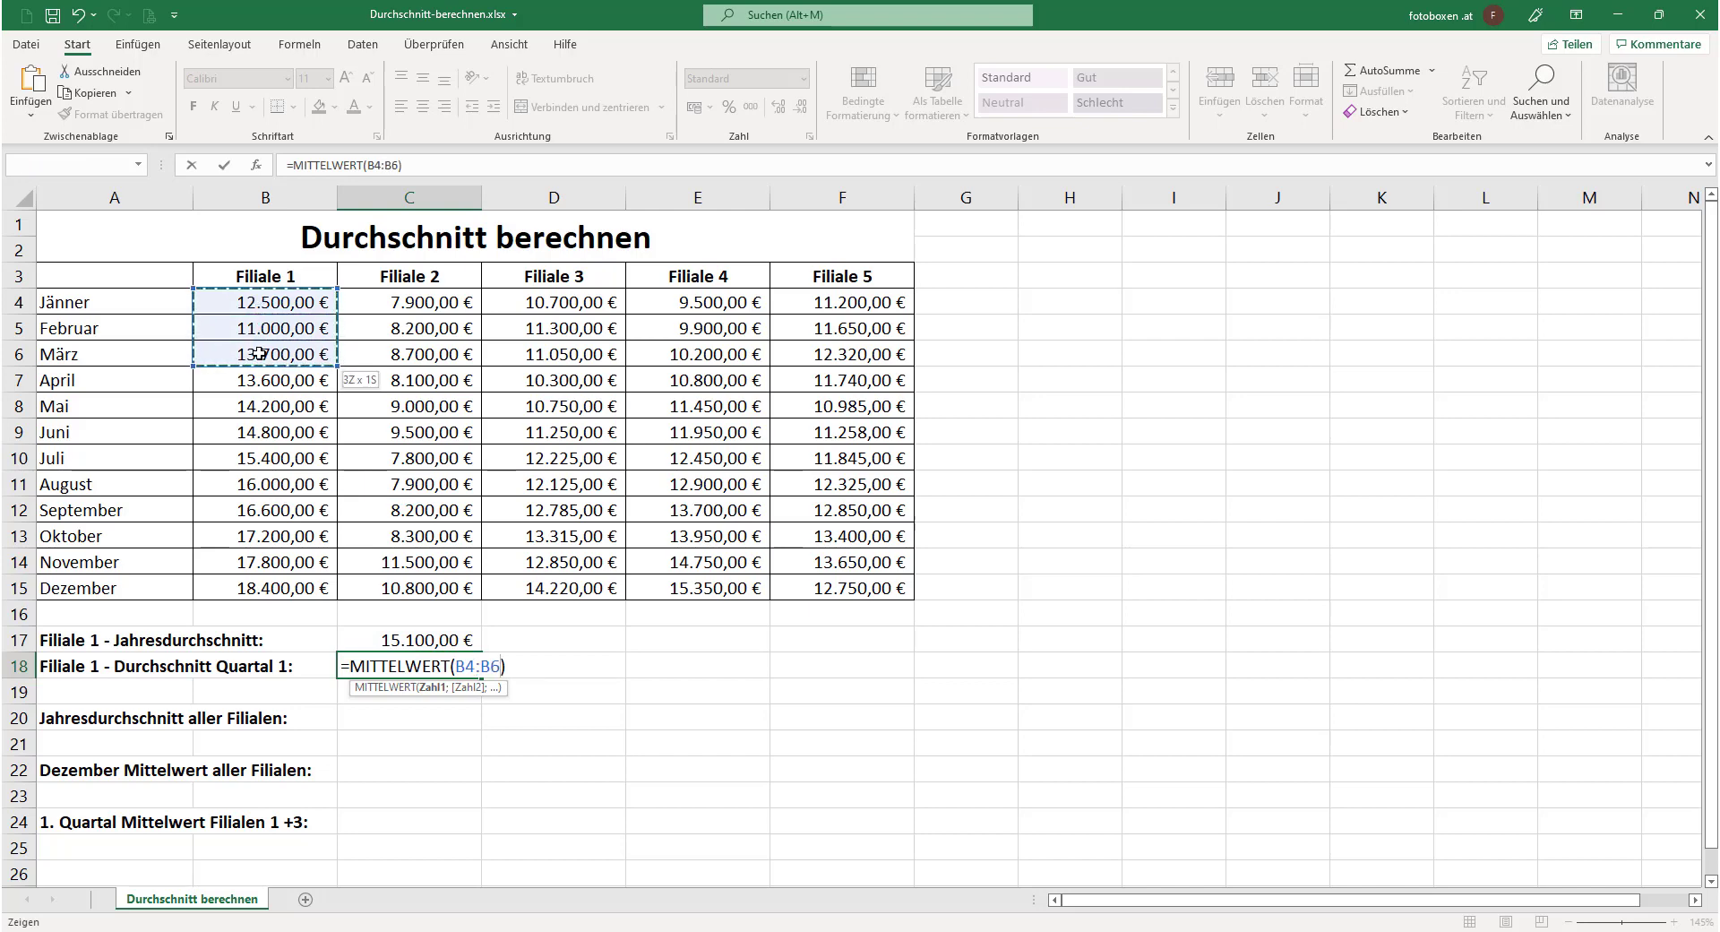
click(231, 301)
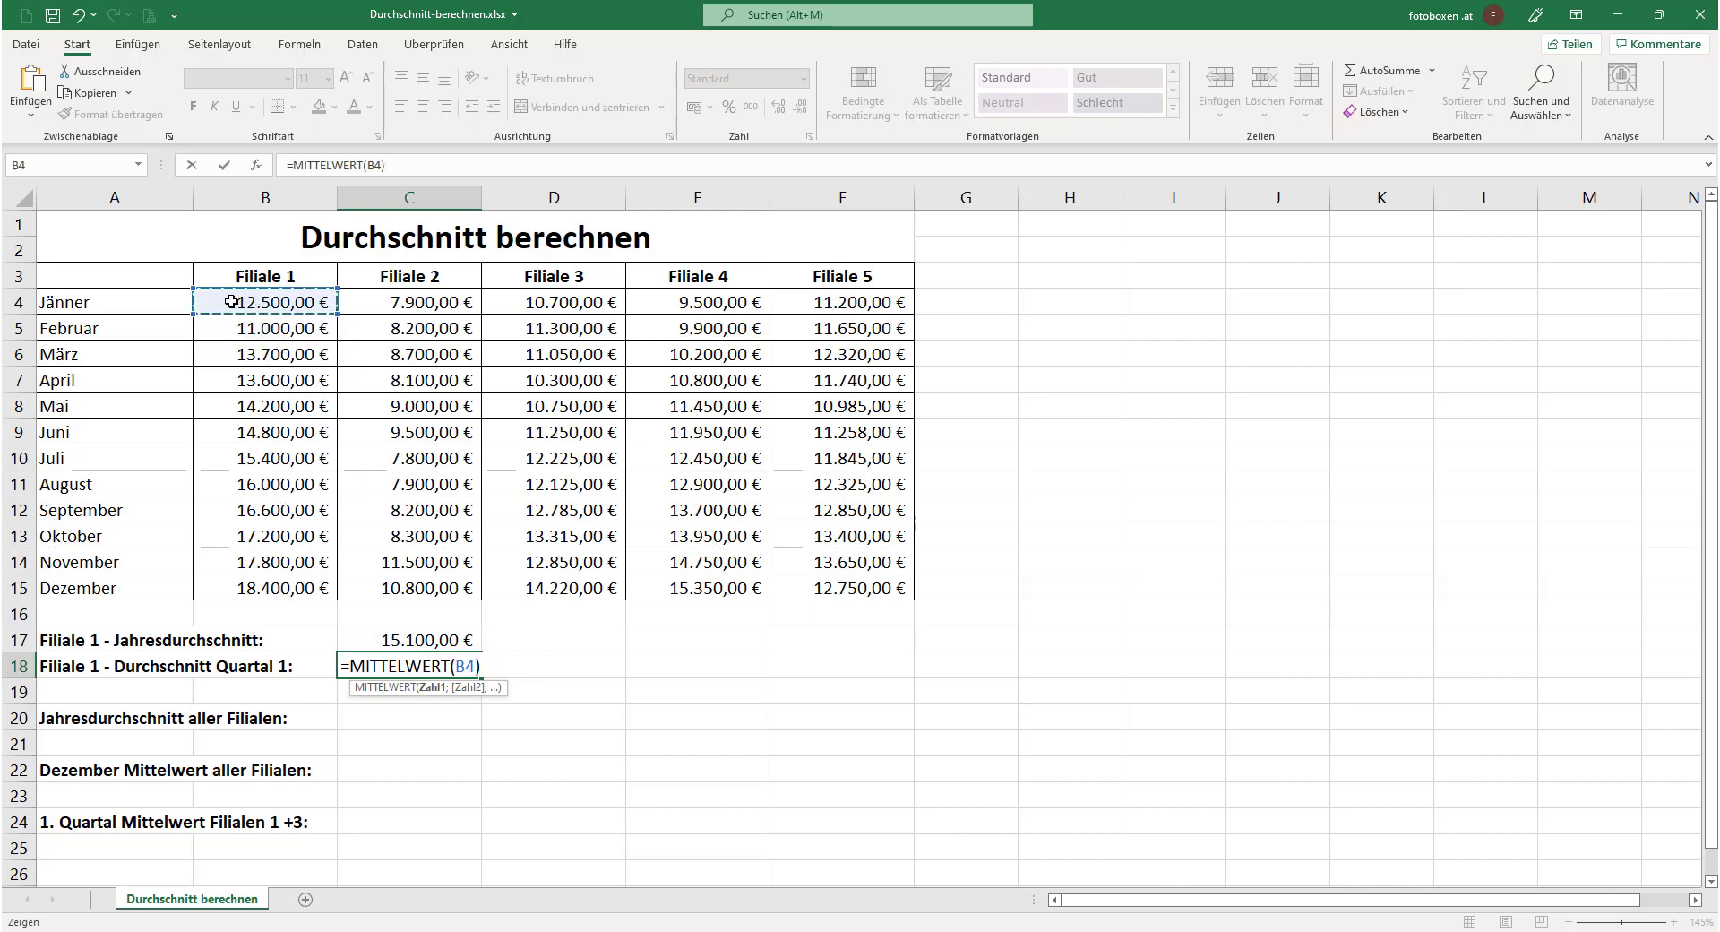
drag(231, 301, 252, 358)
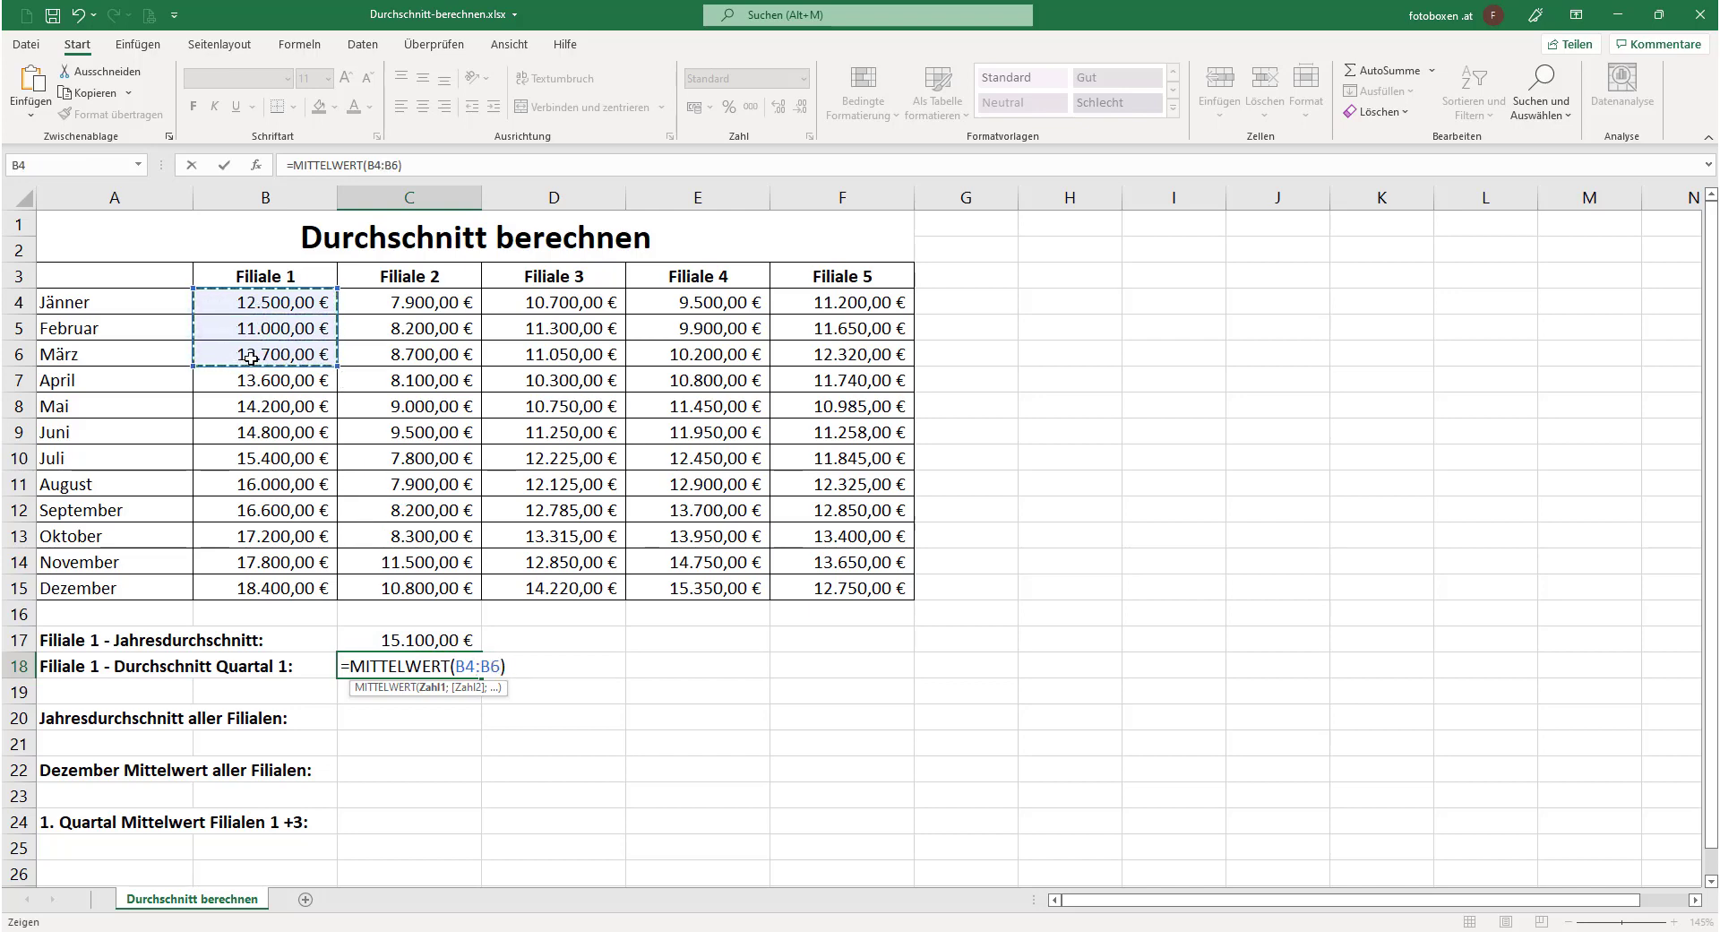
key(Return)
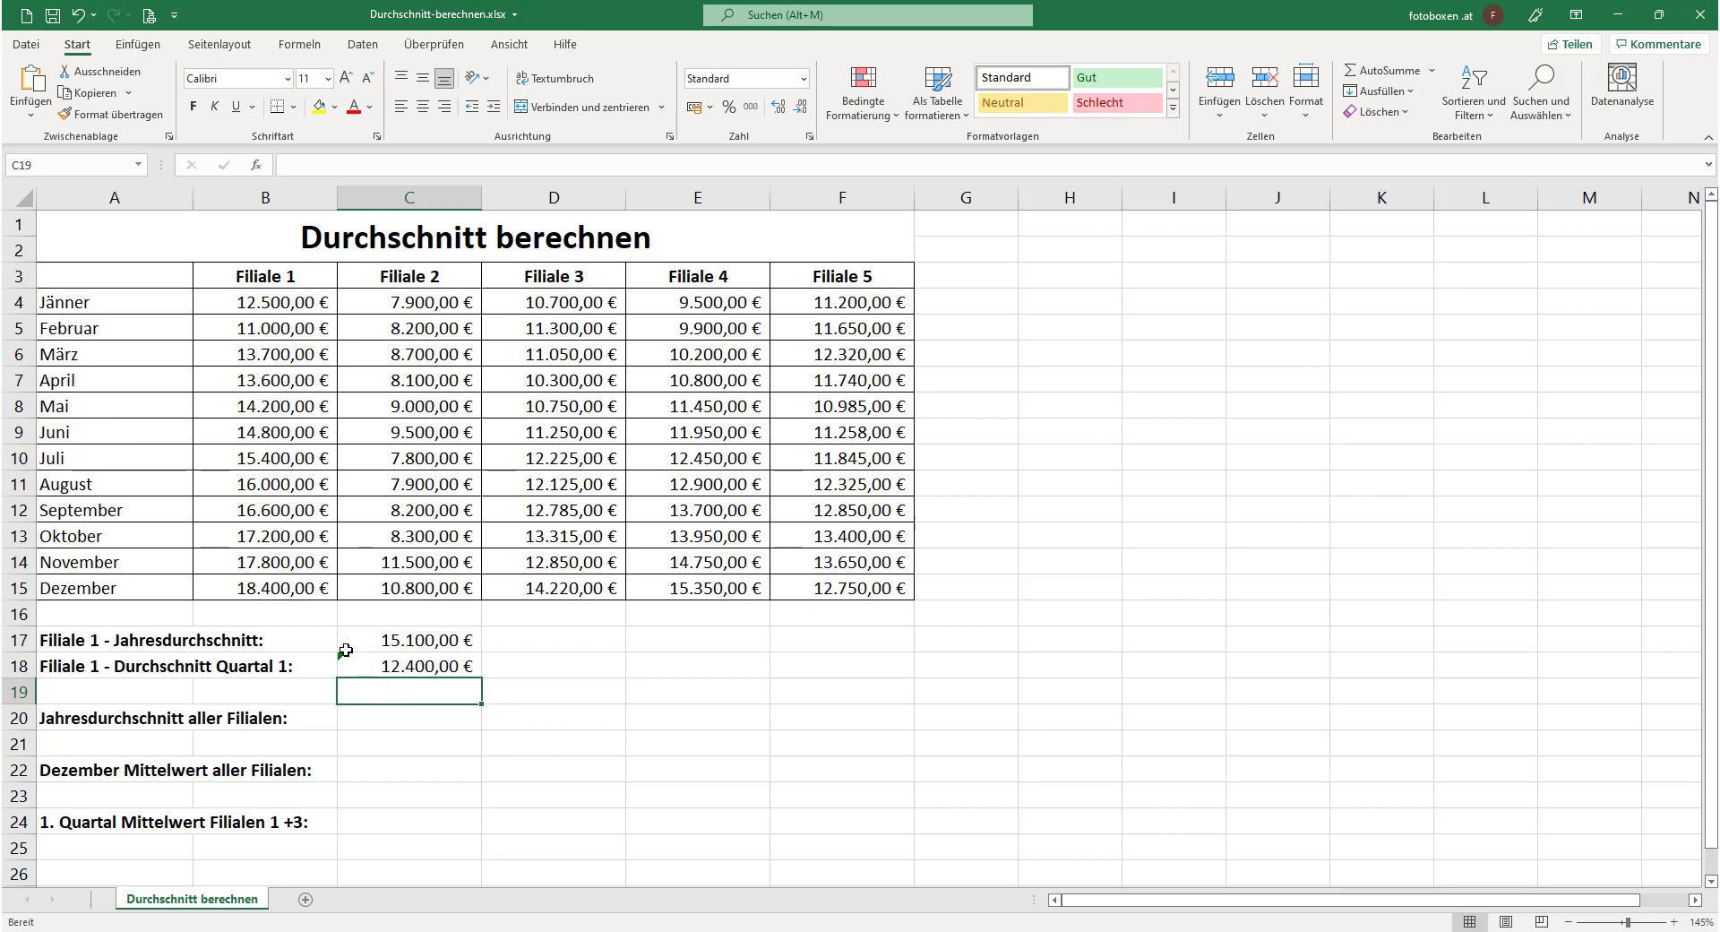
- Choose Fehler ignorieren on C18's adjacent-cells warning to clear its error marker
click(358, 662)
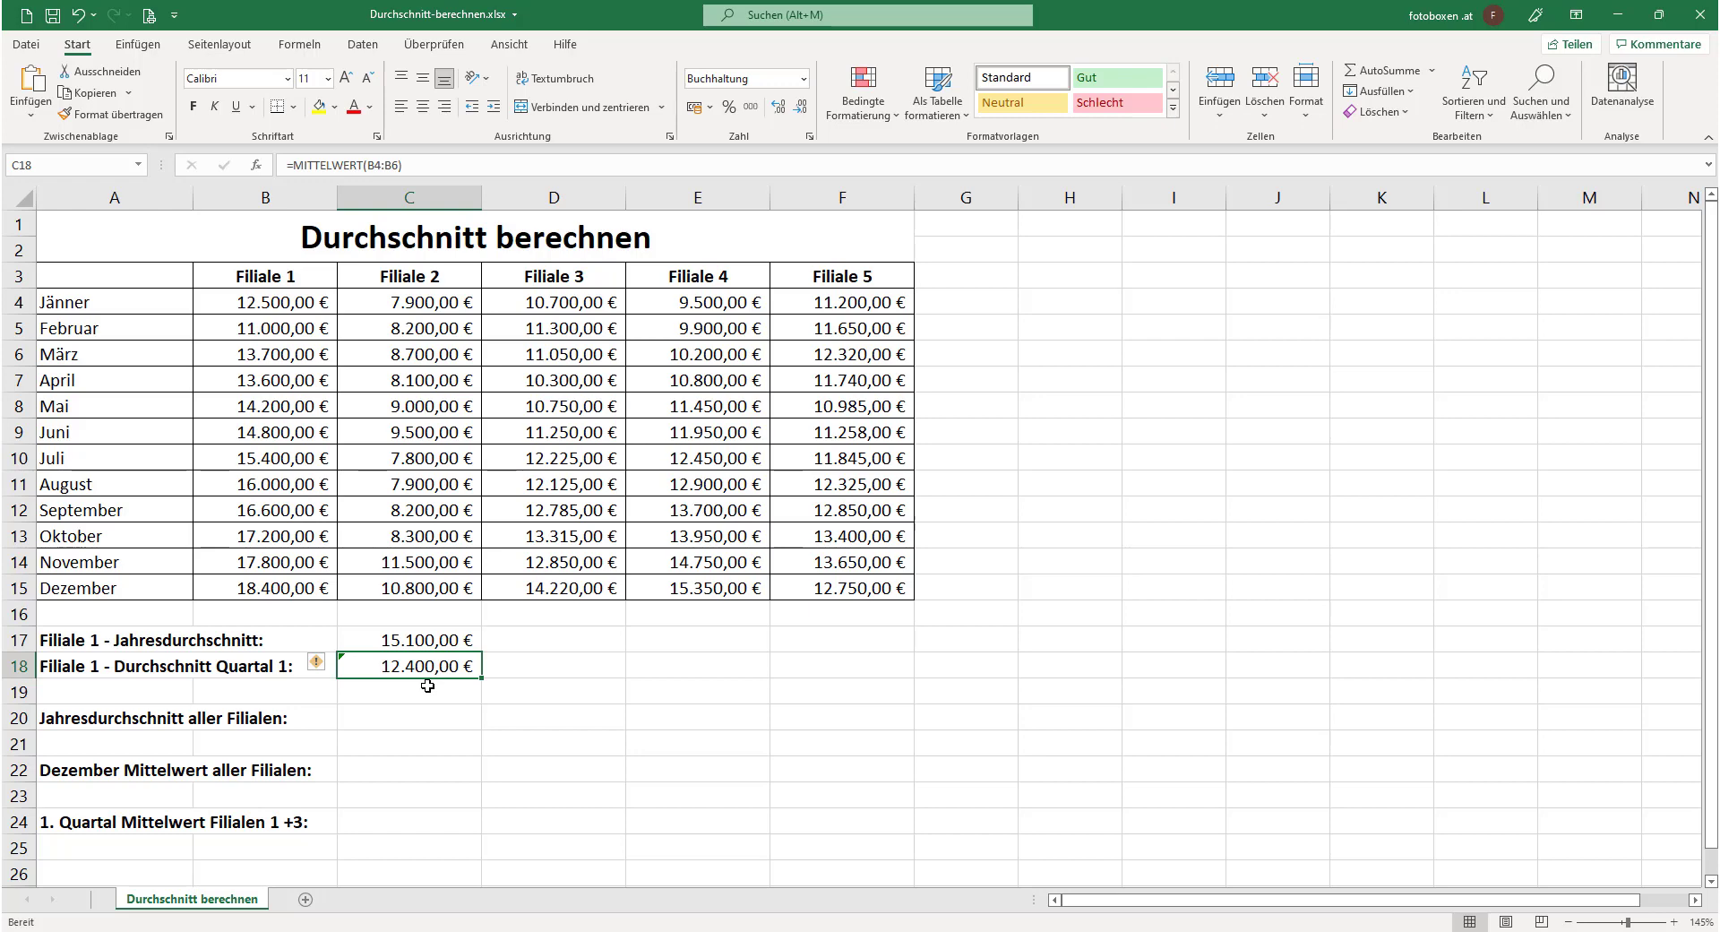
click(327, 663)
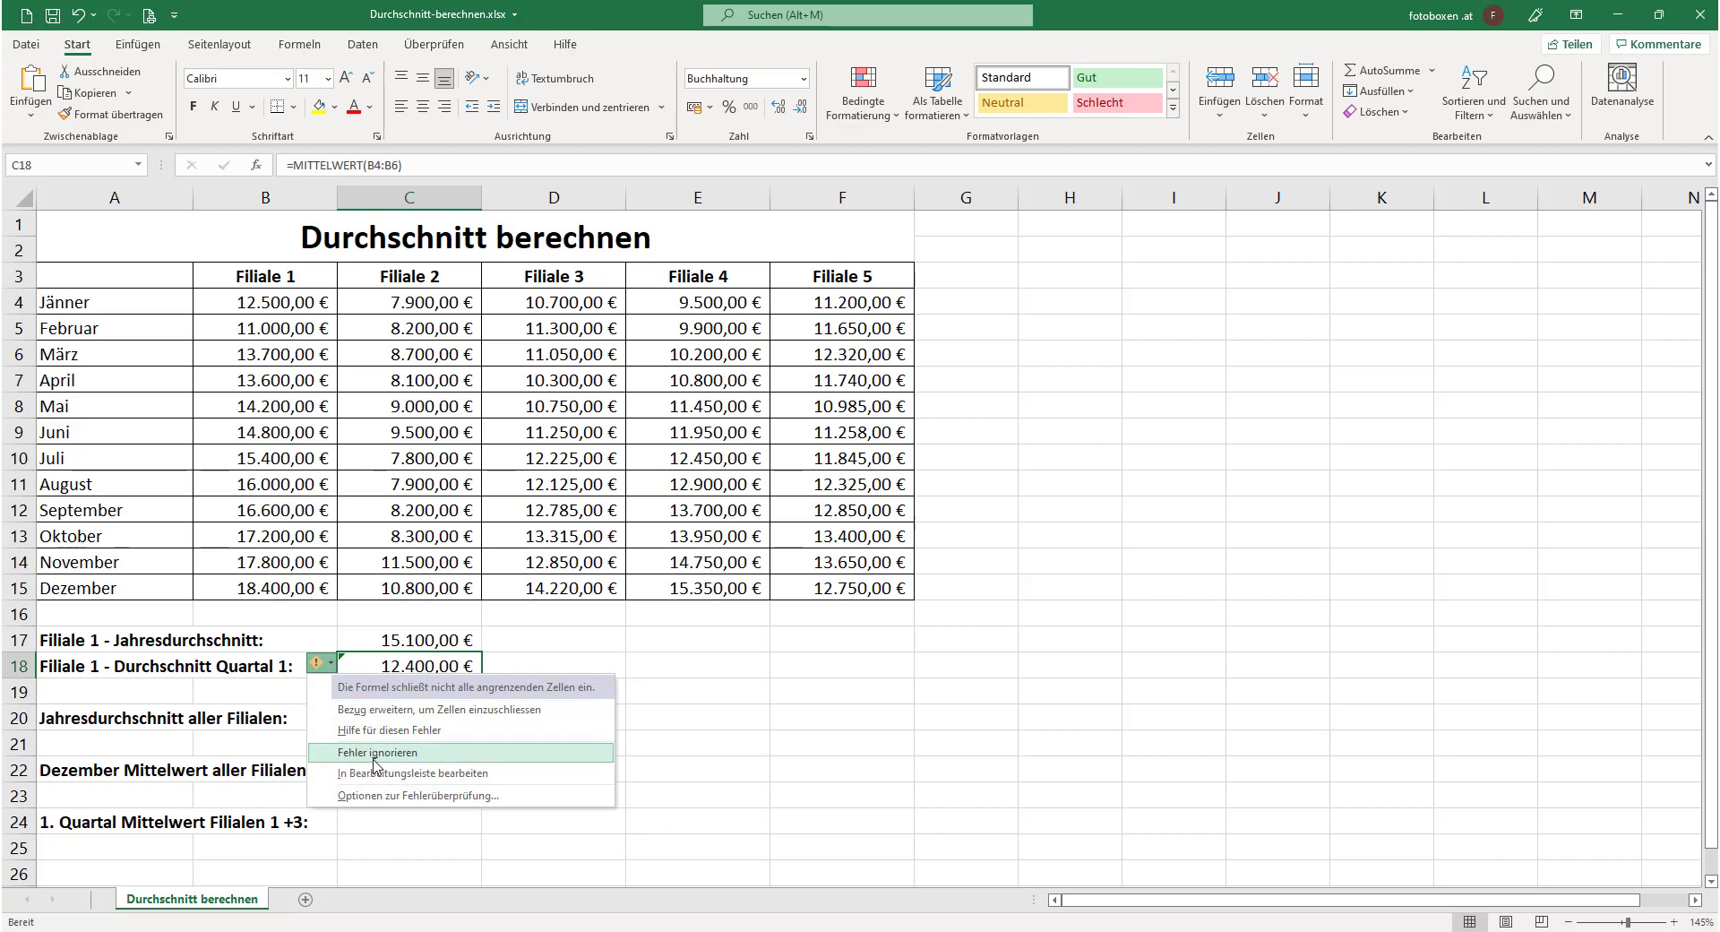
click(418, 752)
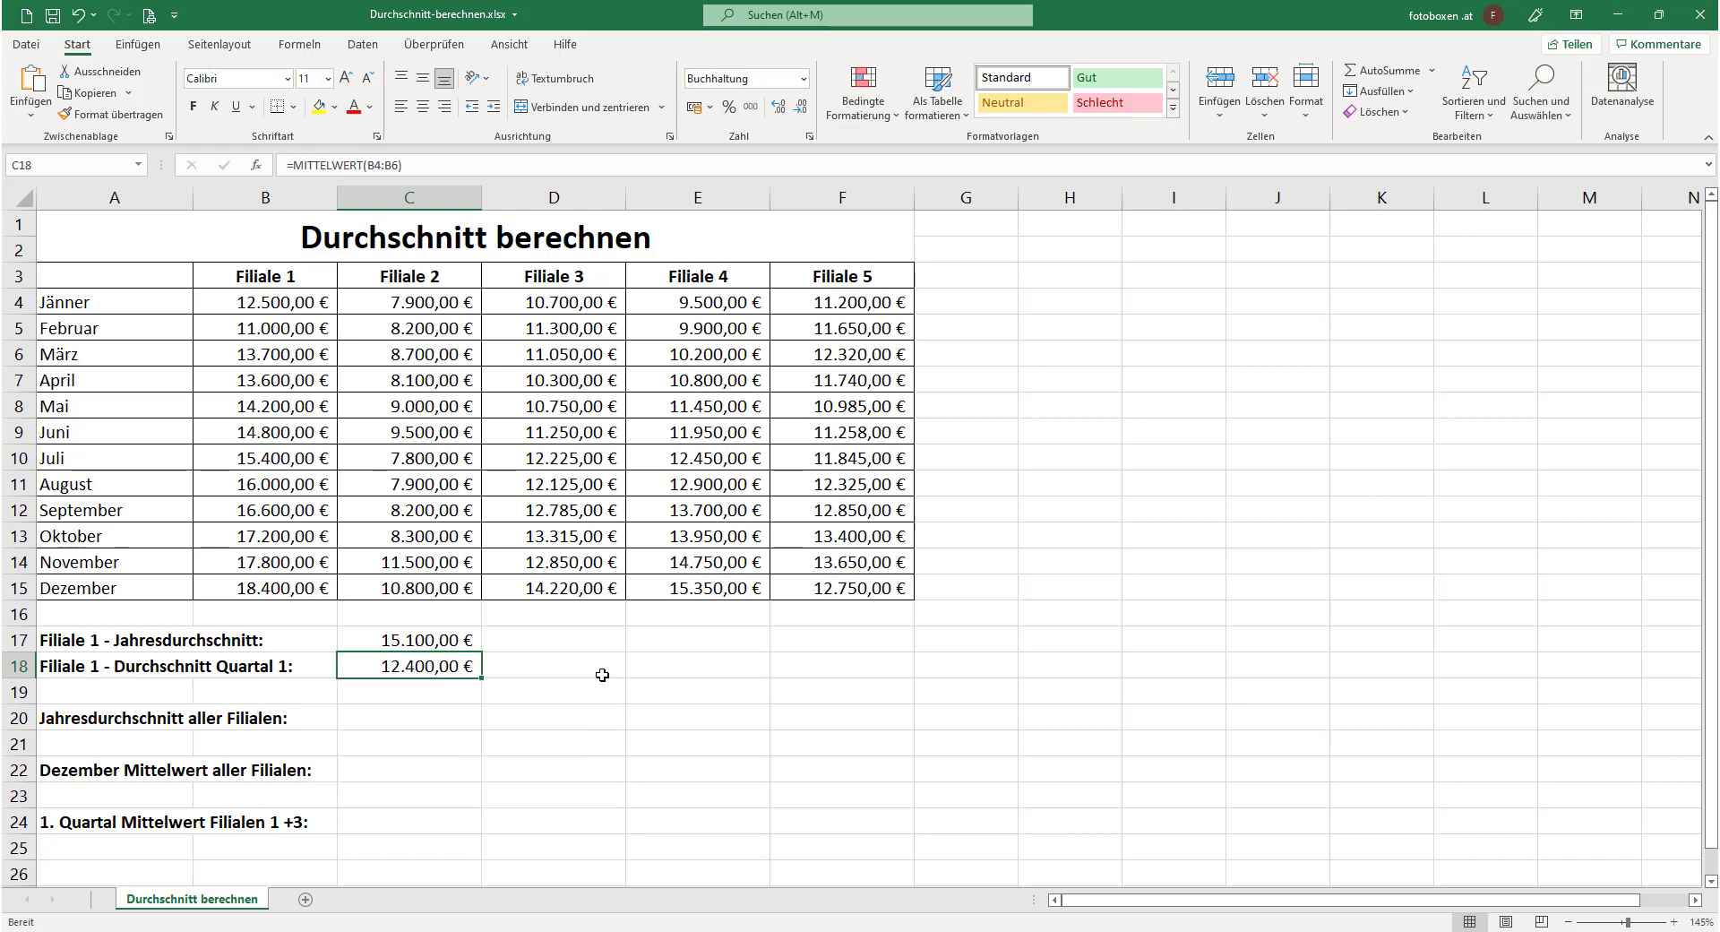
click(573, 670)
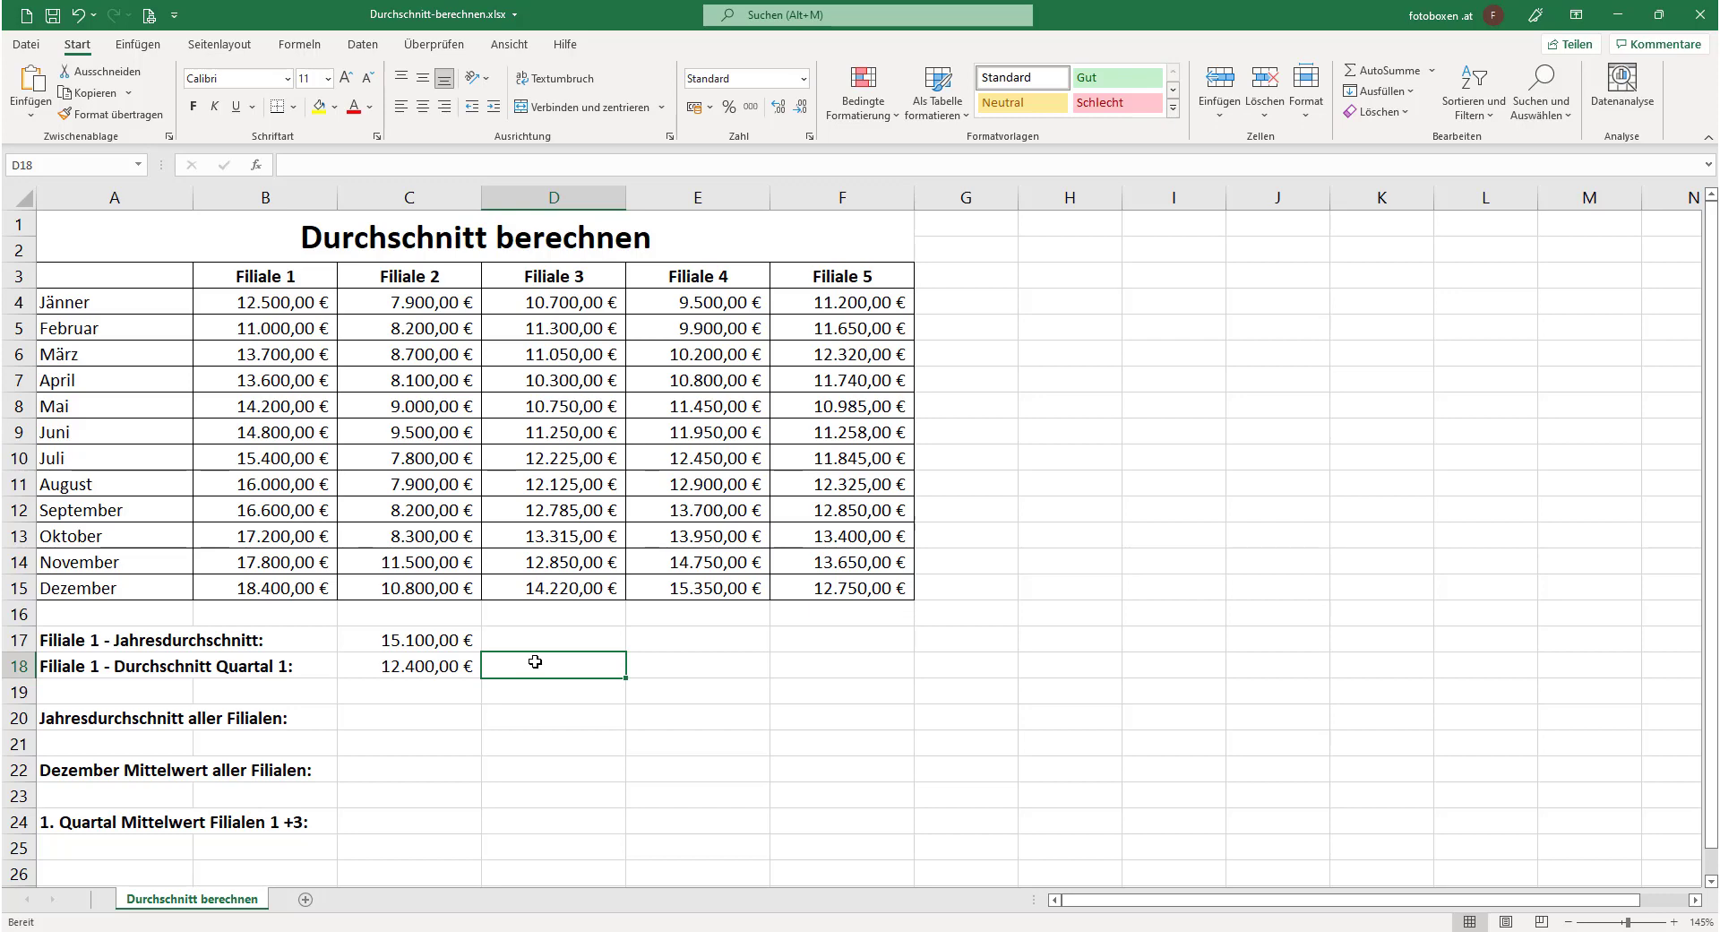
- Enter =MITTELWERT(B4:F15) in C20 for the all-branch yearly average of 12.047,38 €
click(431, 708)
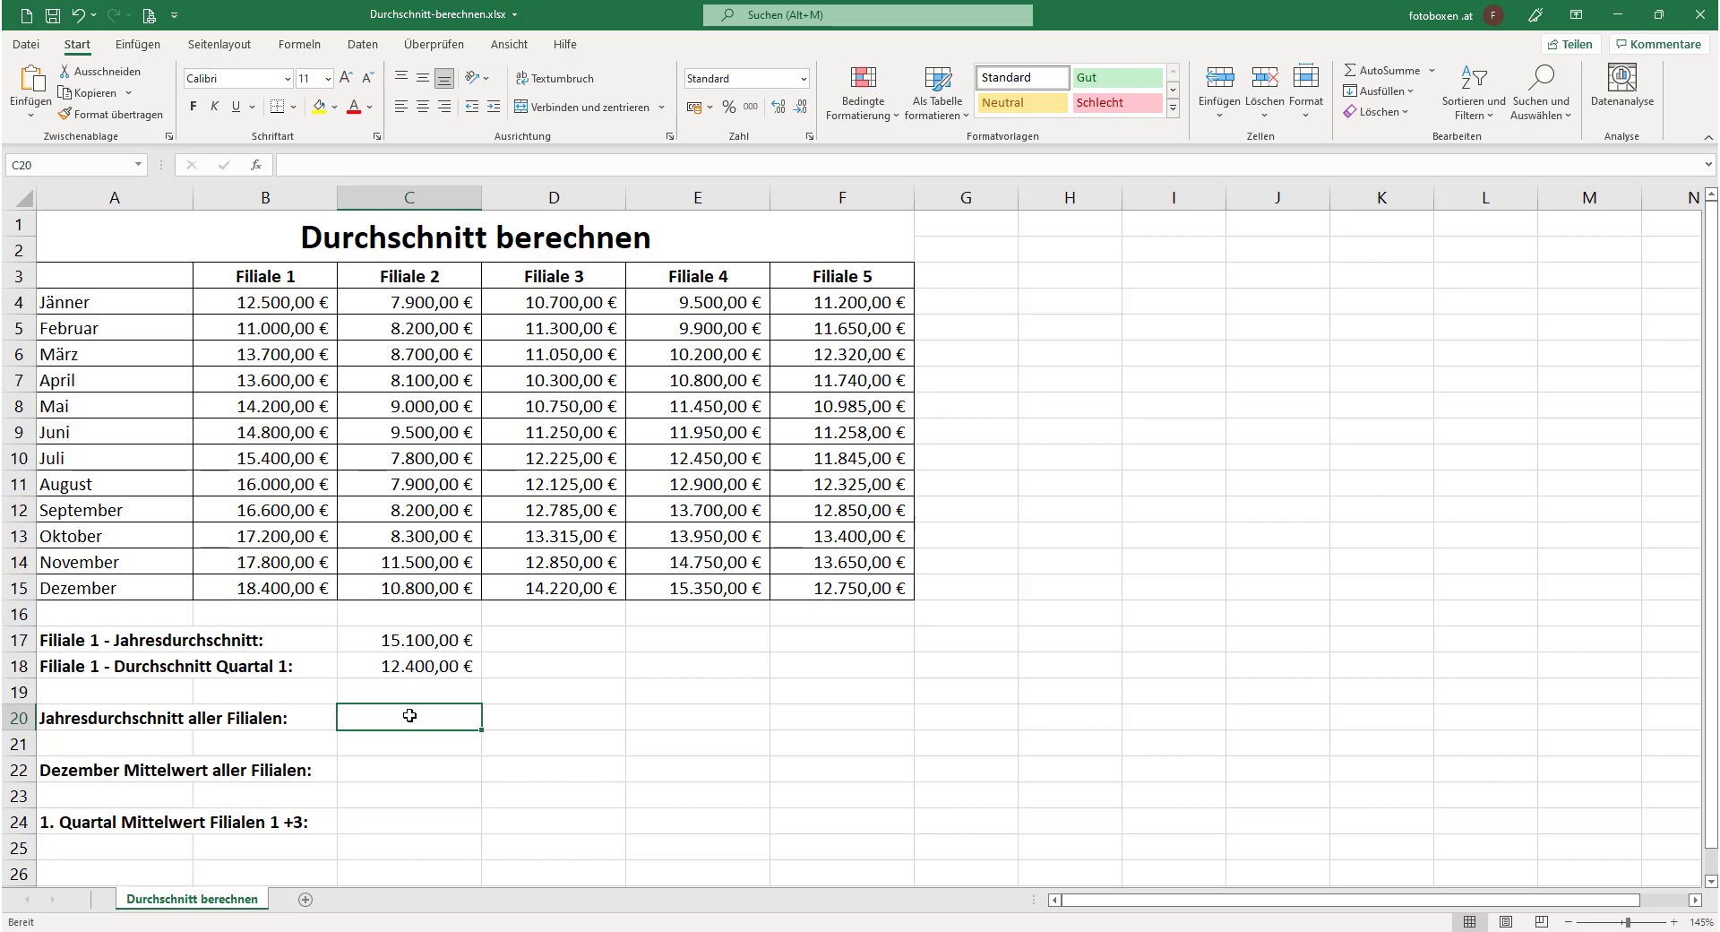
click(1432, 71)
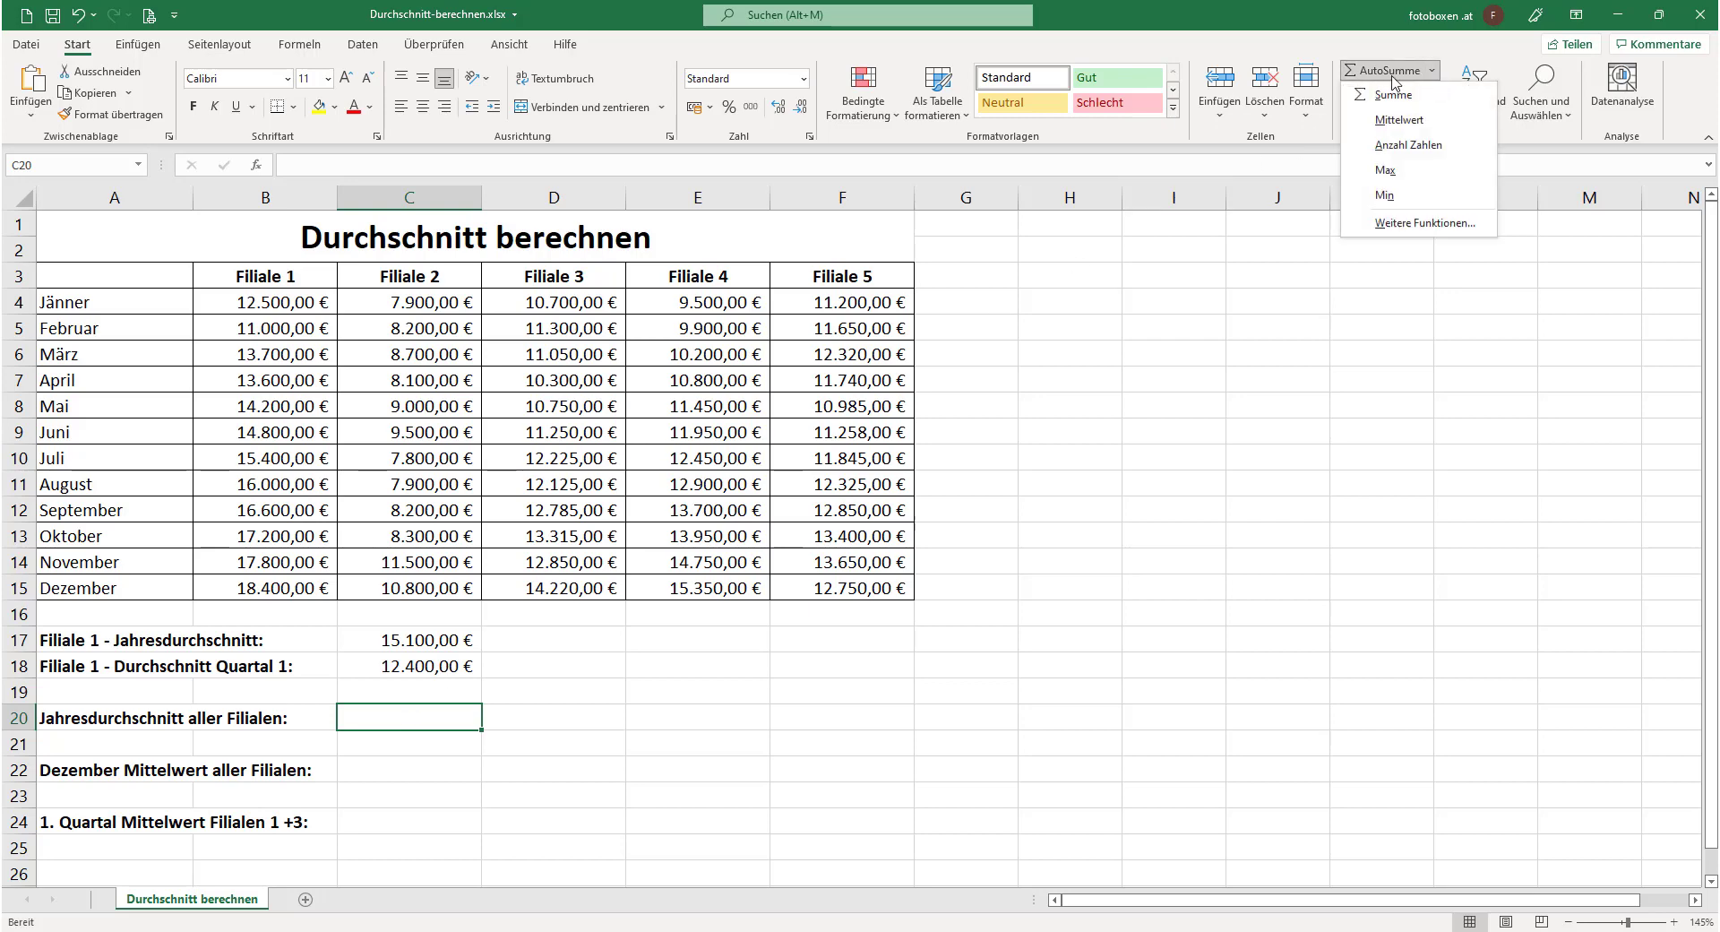
click(1400, 120)
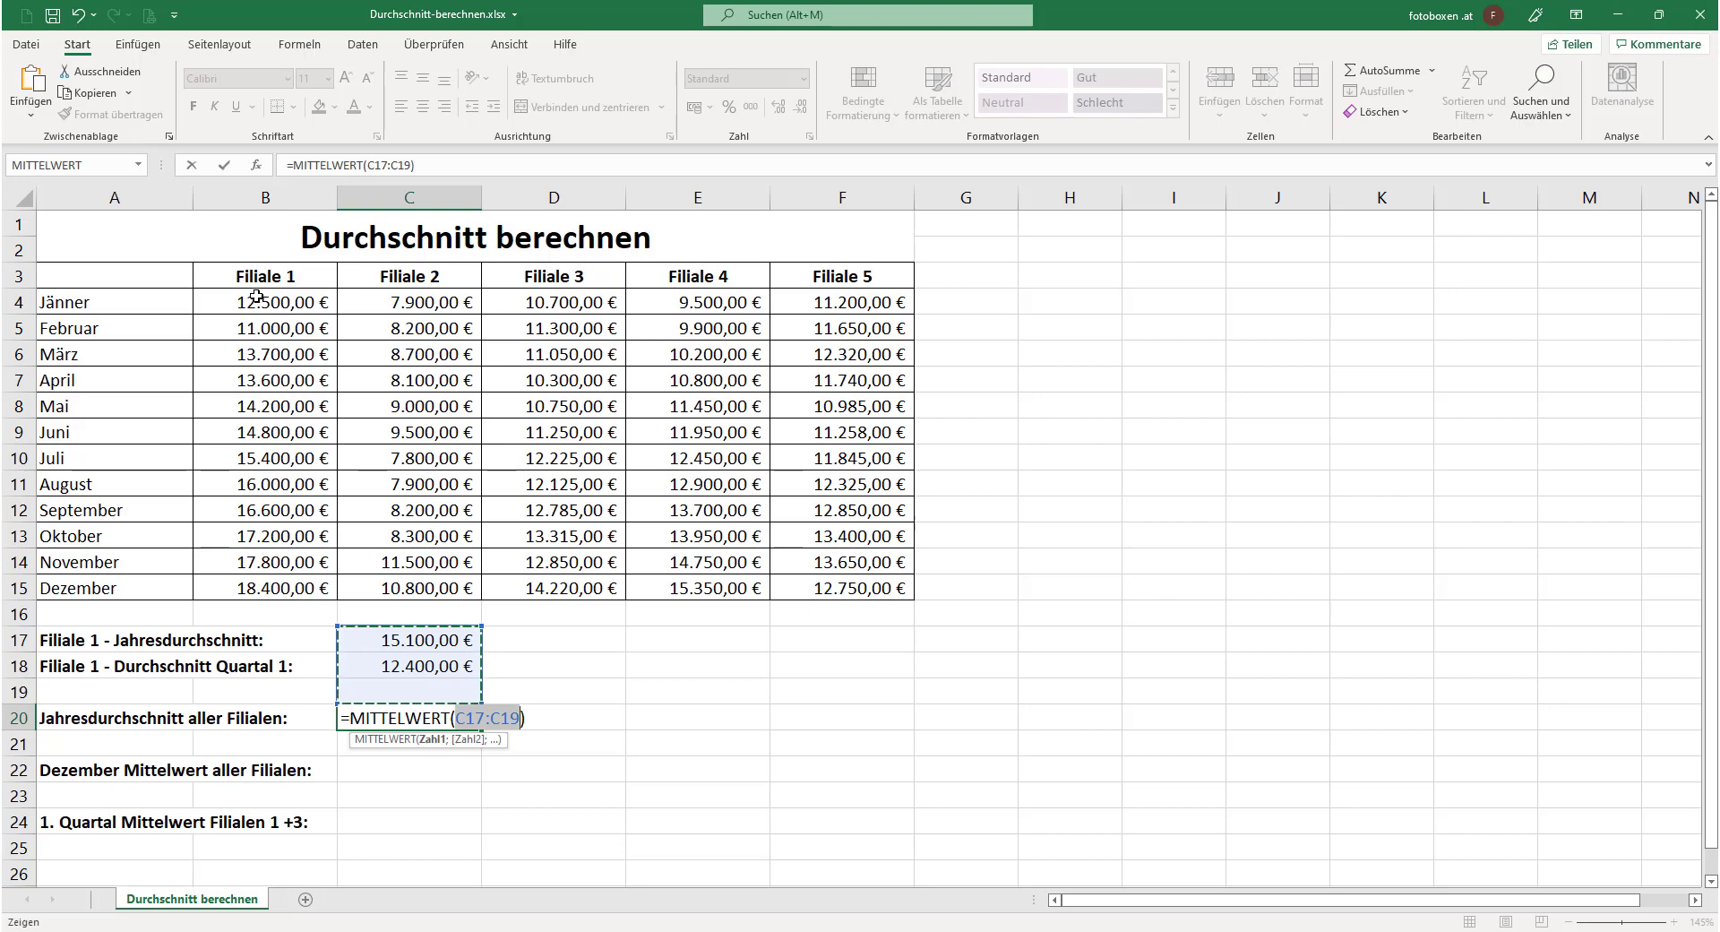
mouse_move(257, 302)
mouse_down()
mouse_move(587, 444)
mouse_move(838, 587)
mouse_up()
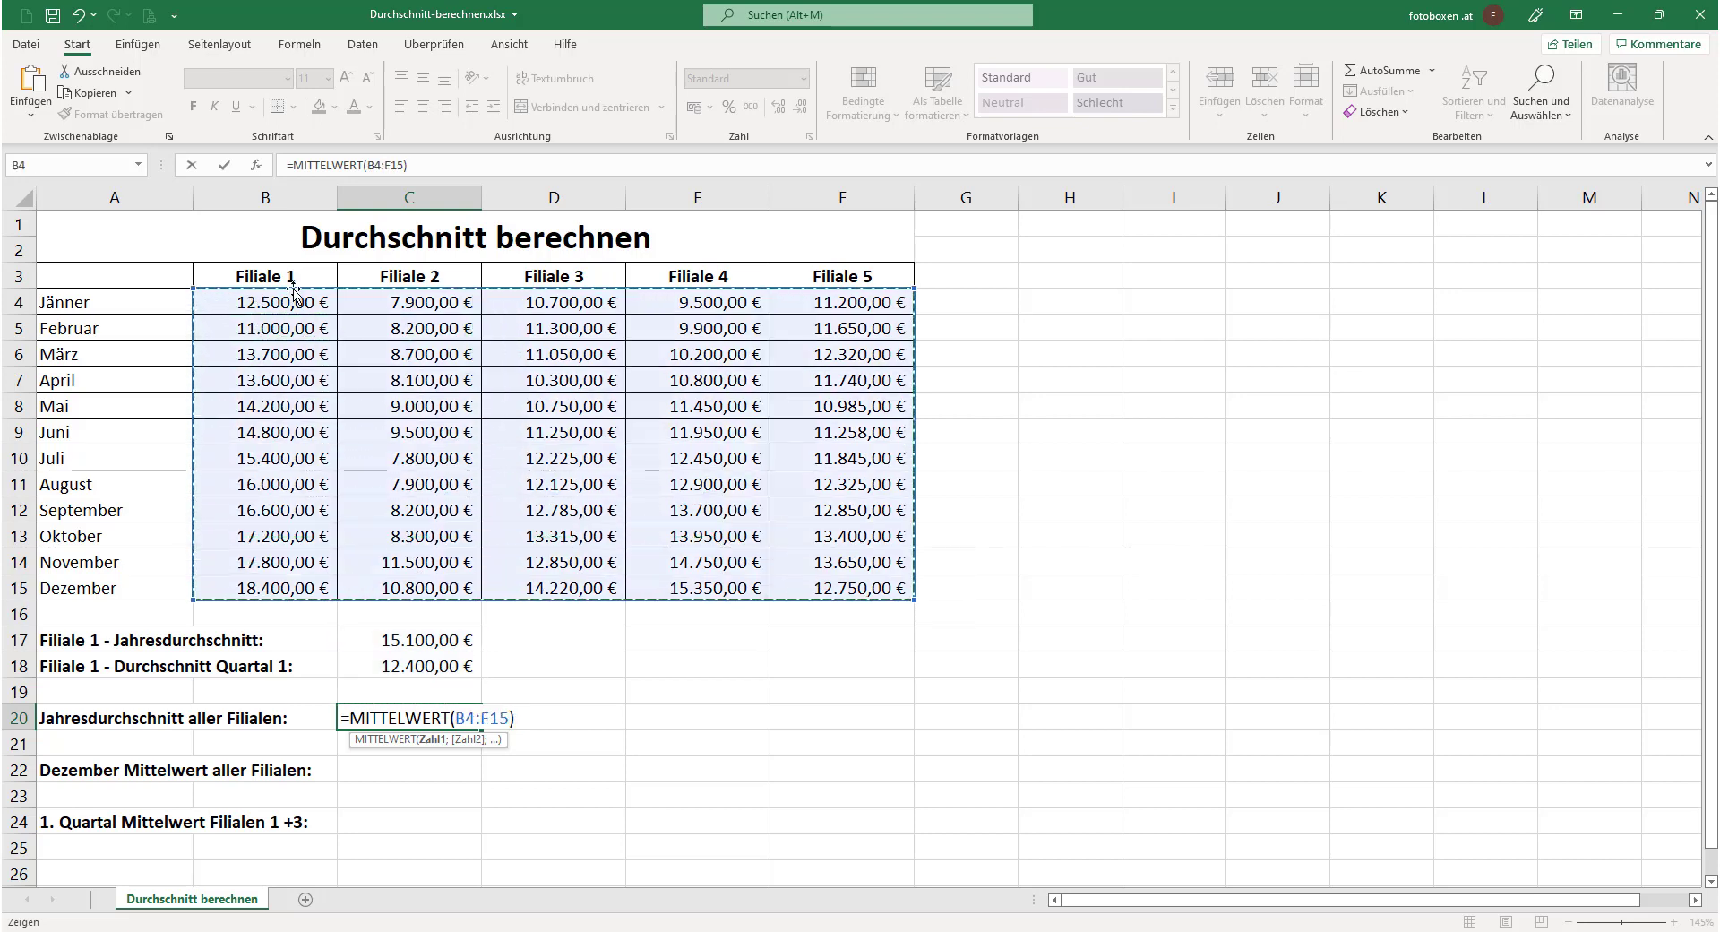
click(240, 298)
drag(240, 298, 850, 584)
key(Return)
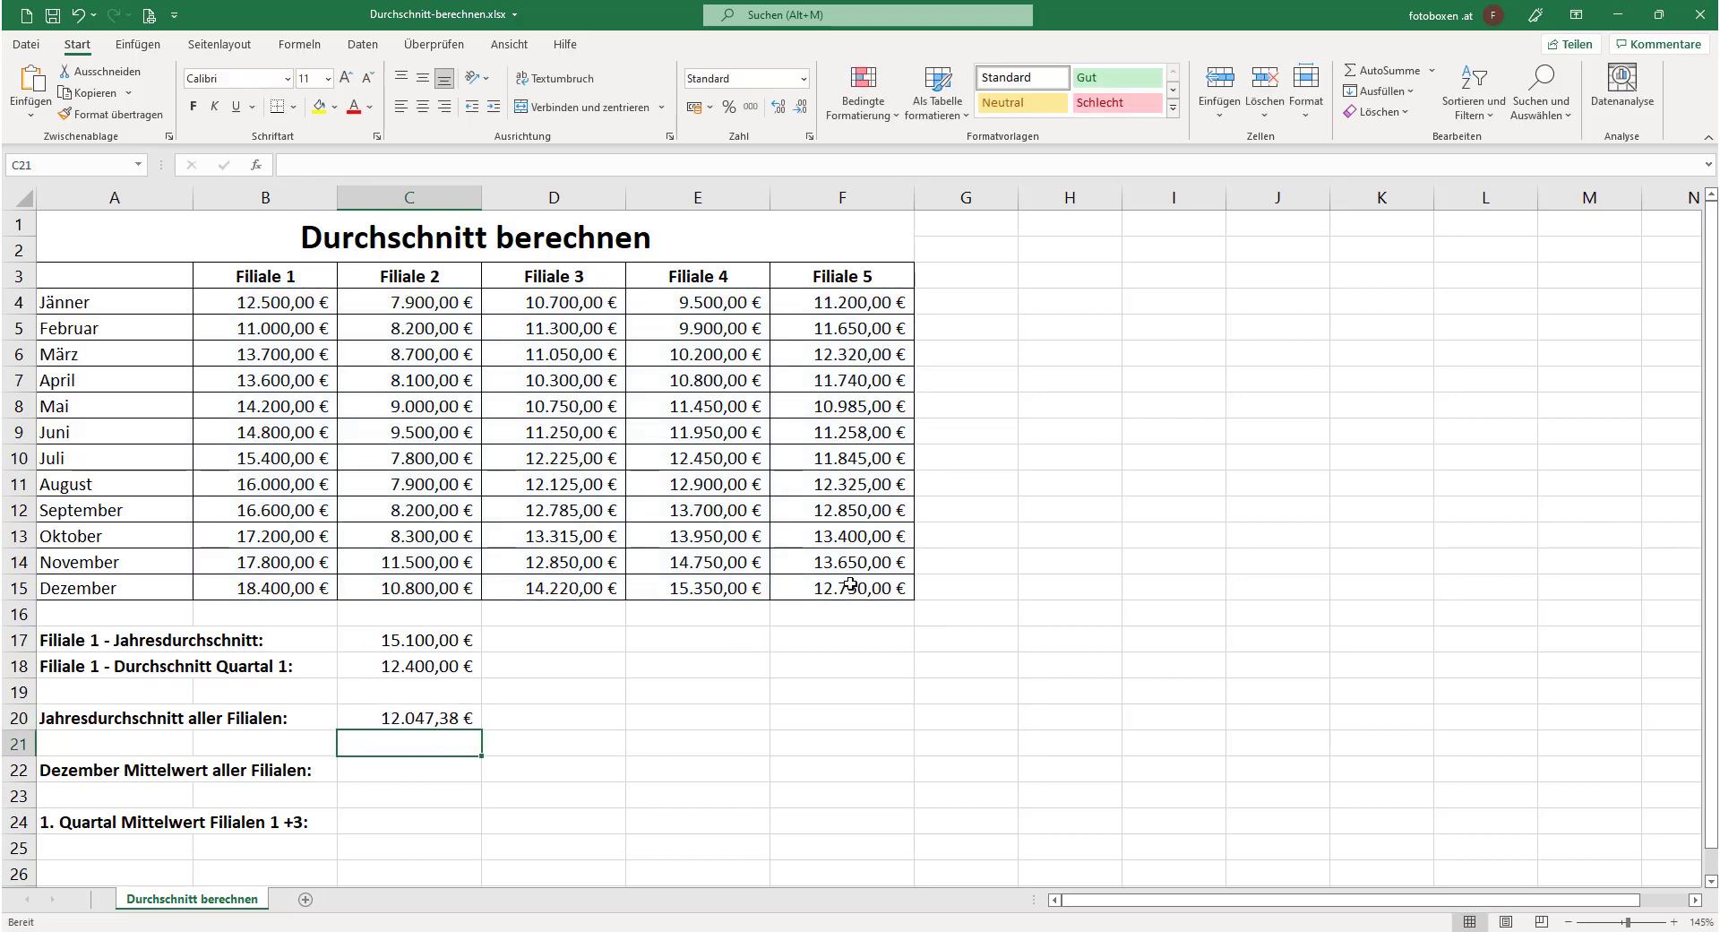
key(Return)
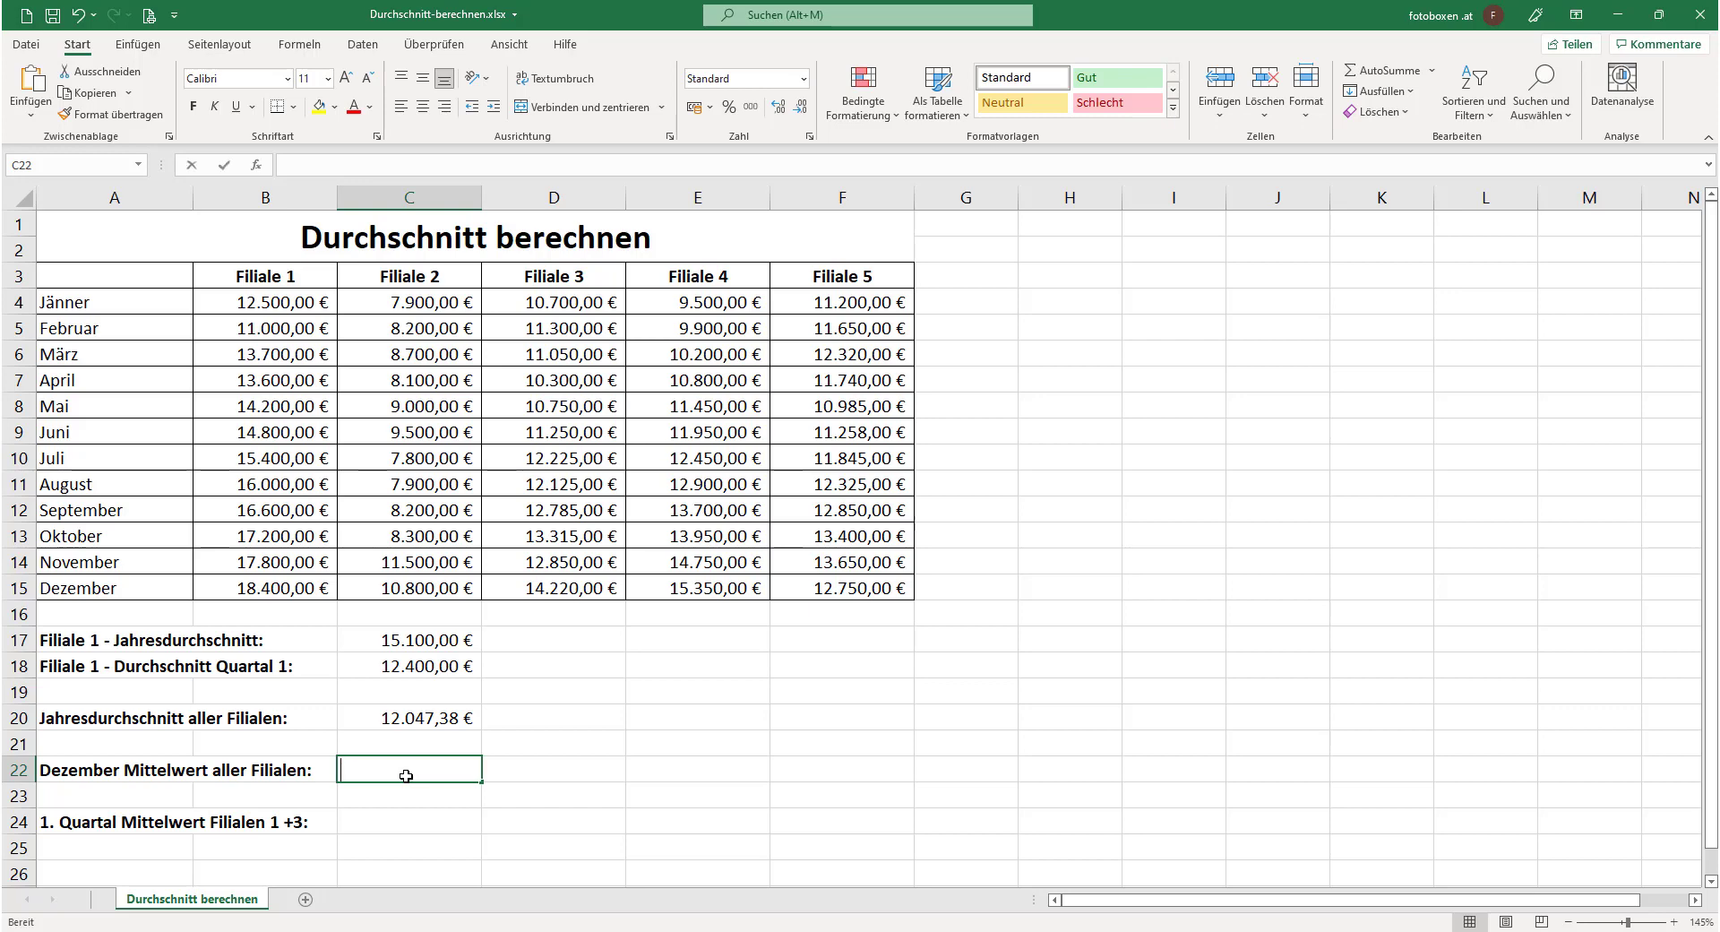
- Type =mittelwert( into C22 to begin the December all-branch average
text(=)
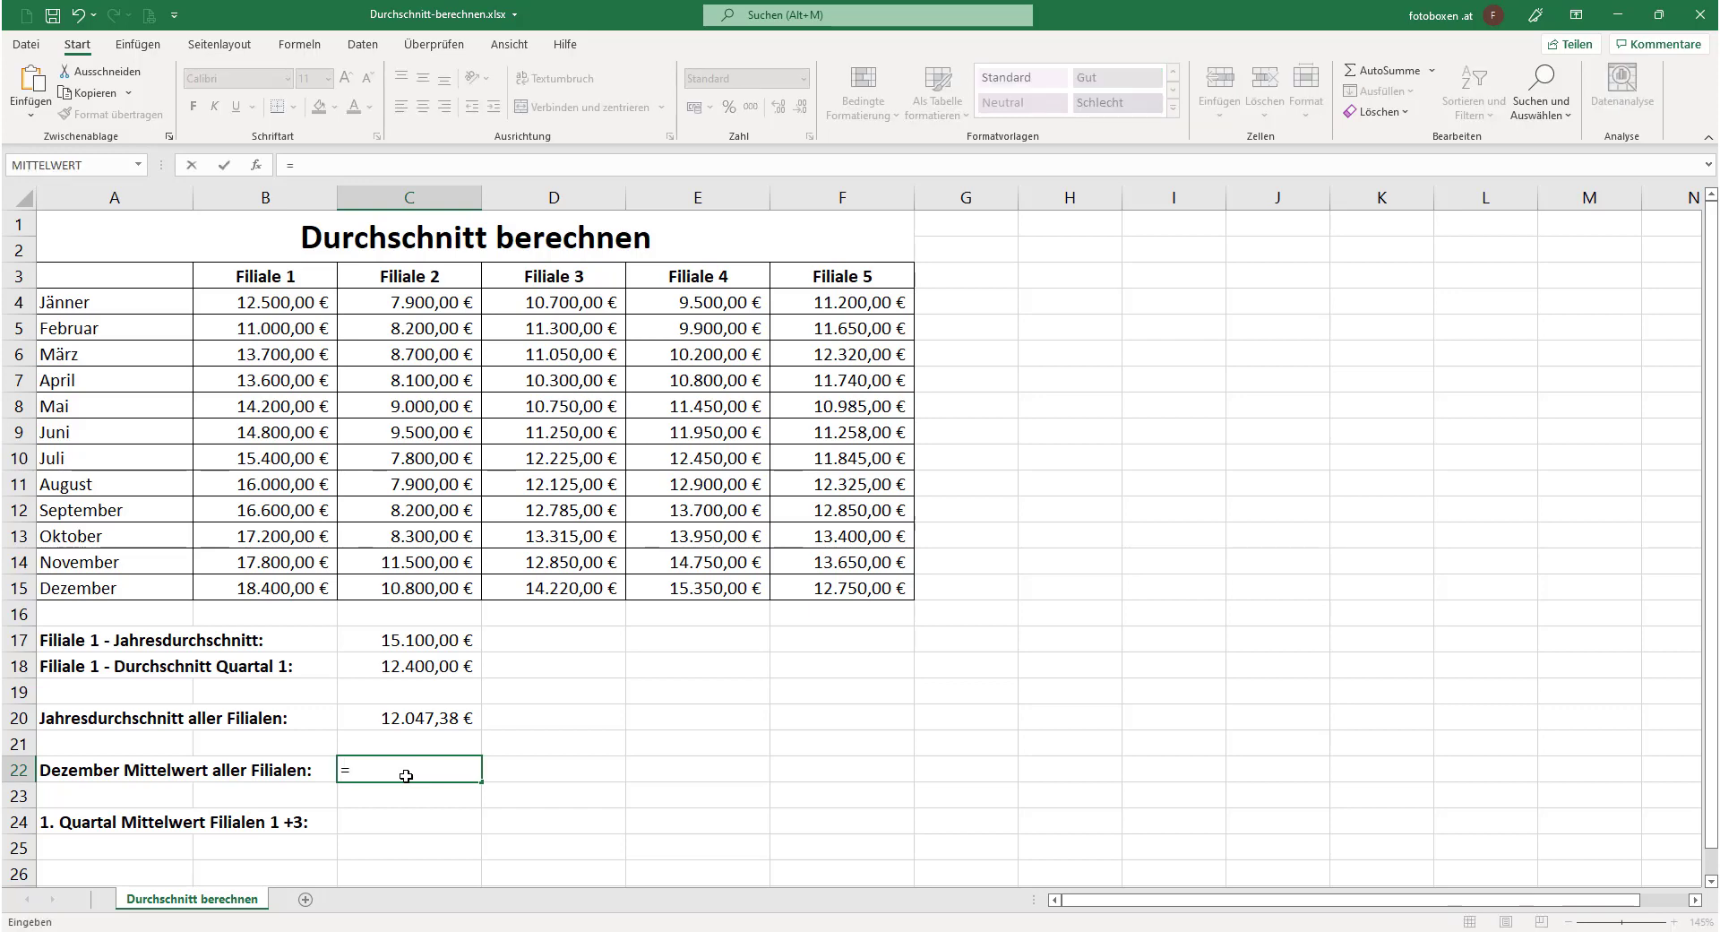
text(m)
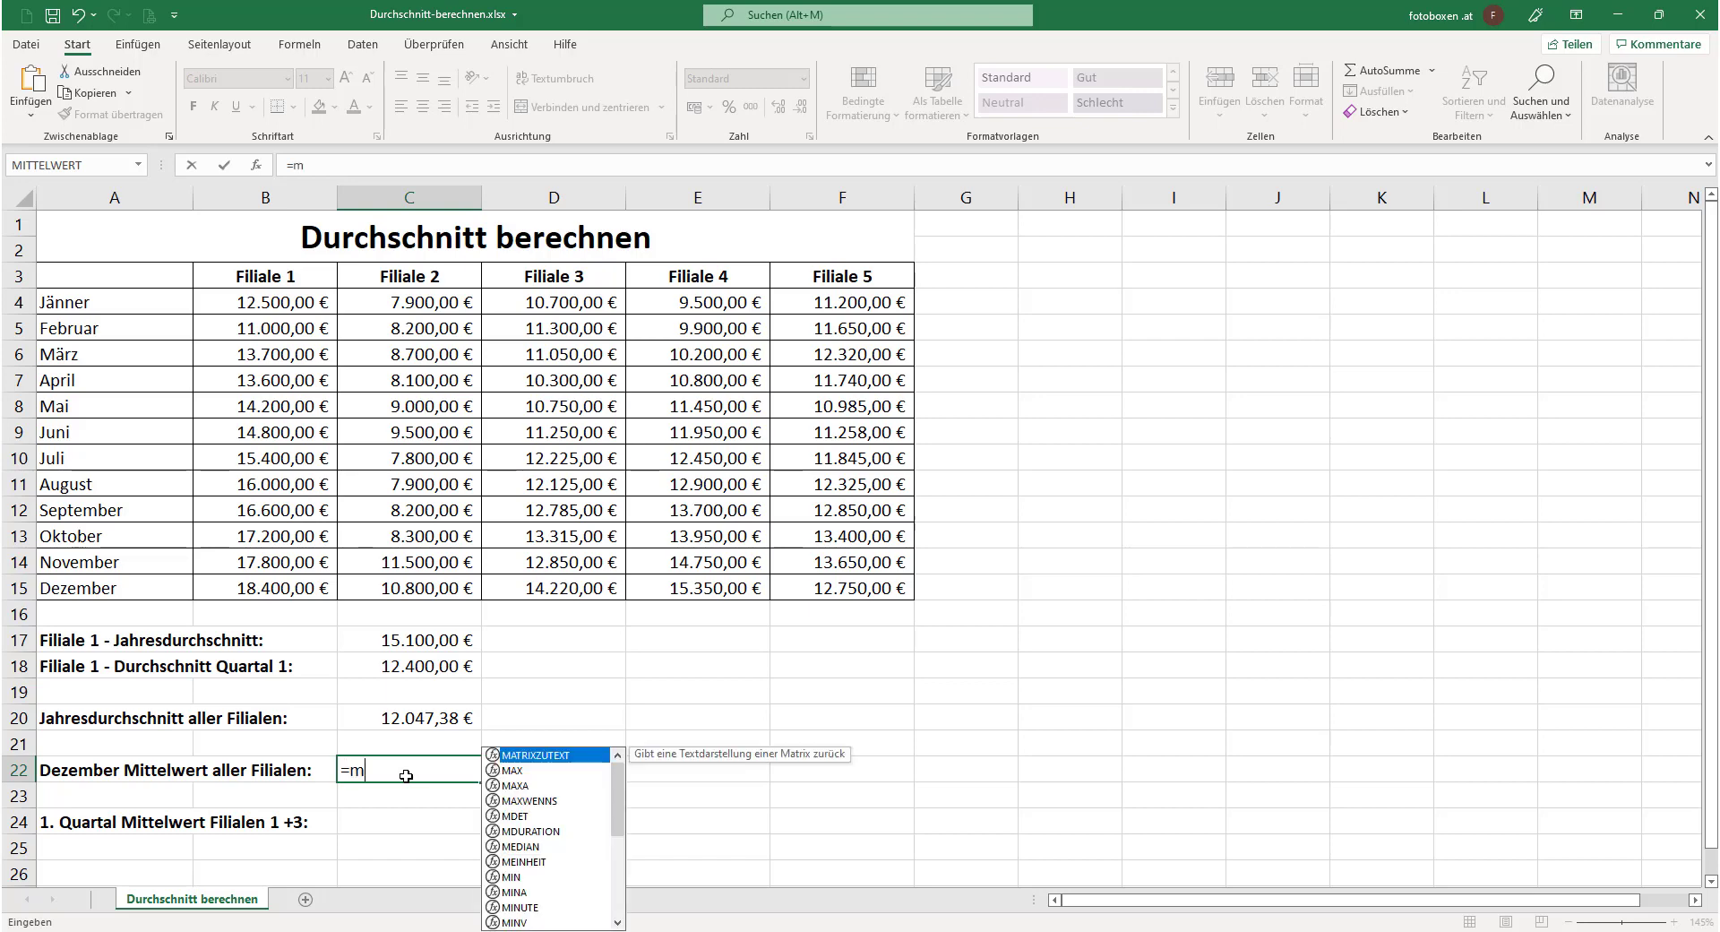
text(ittelwert)
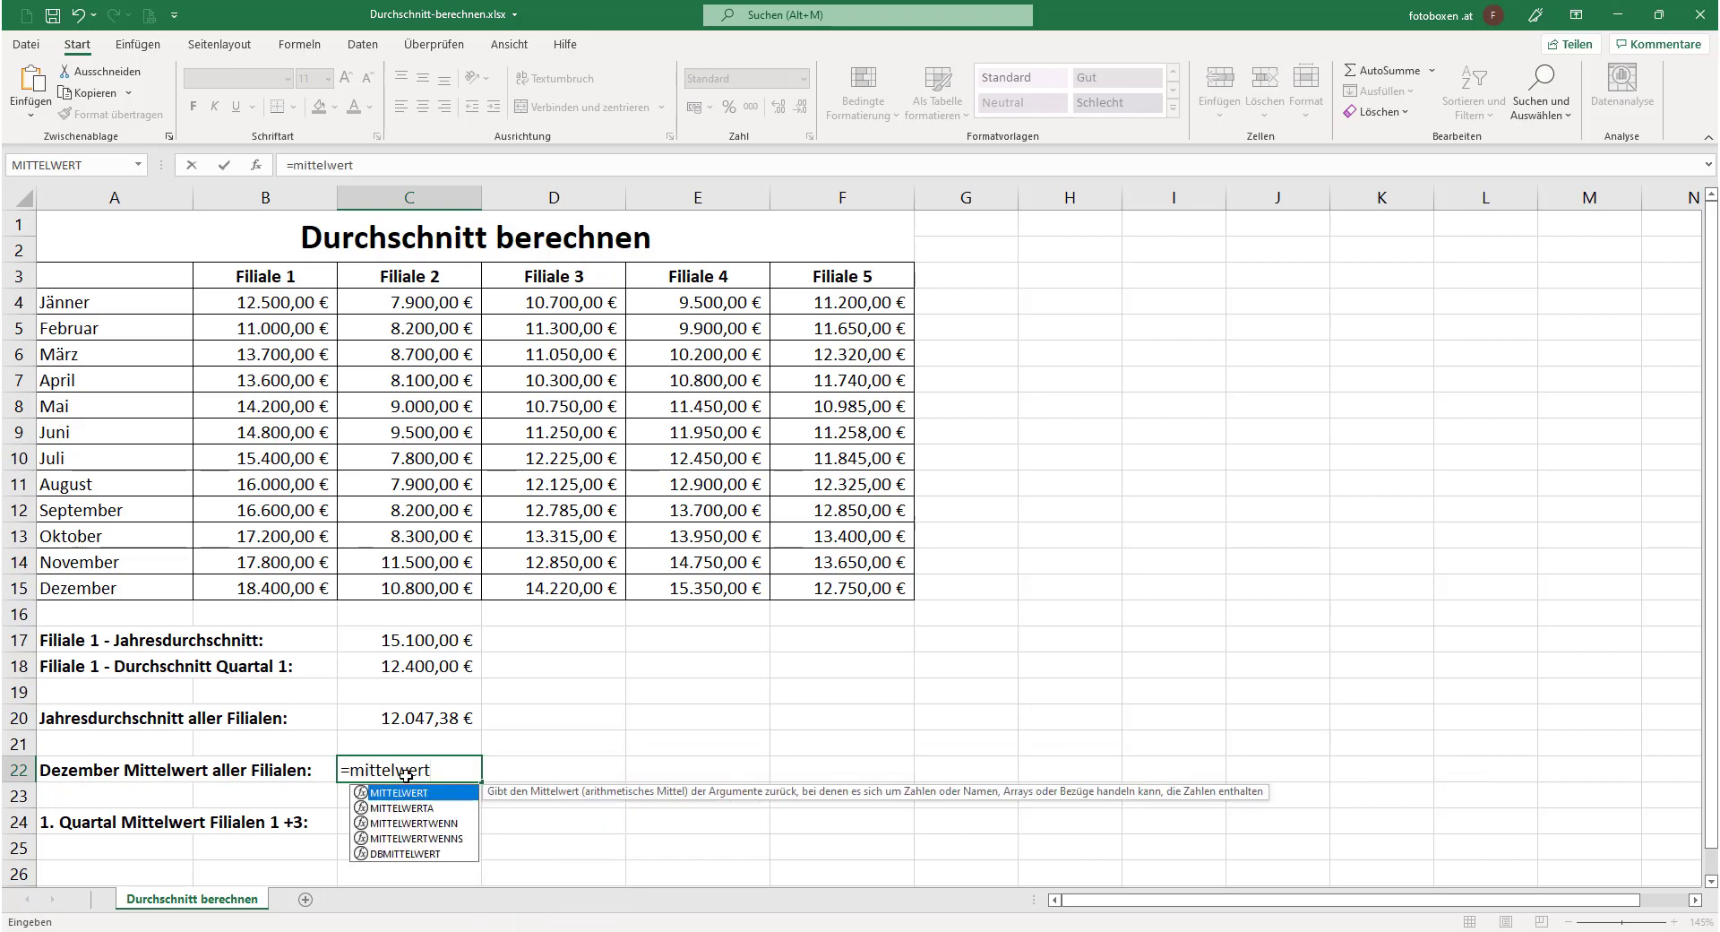
text(()
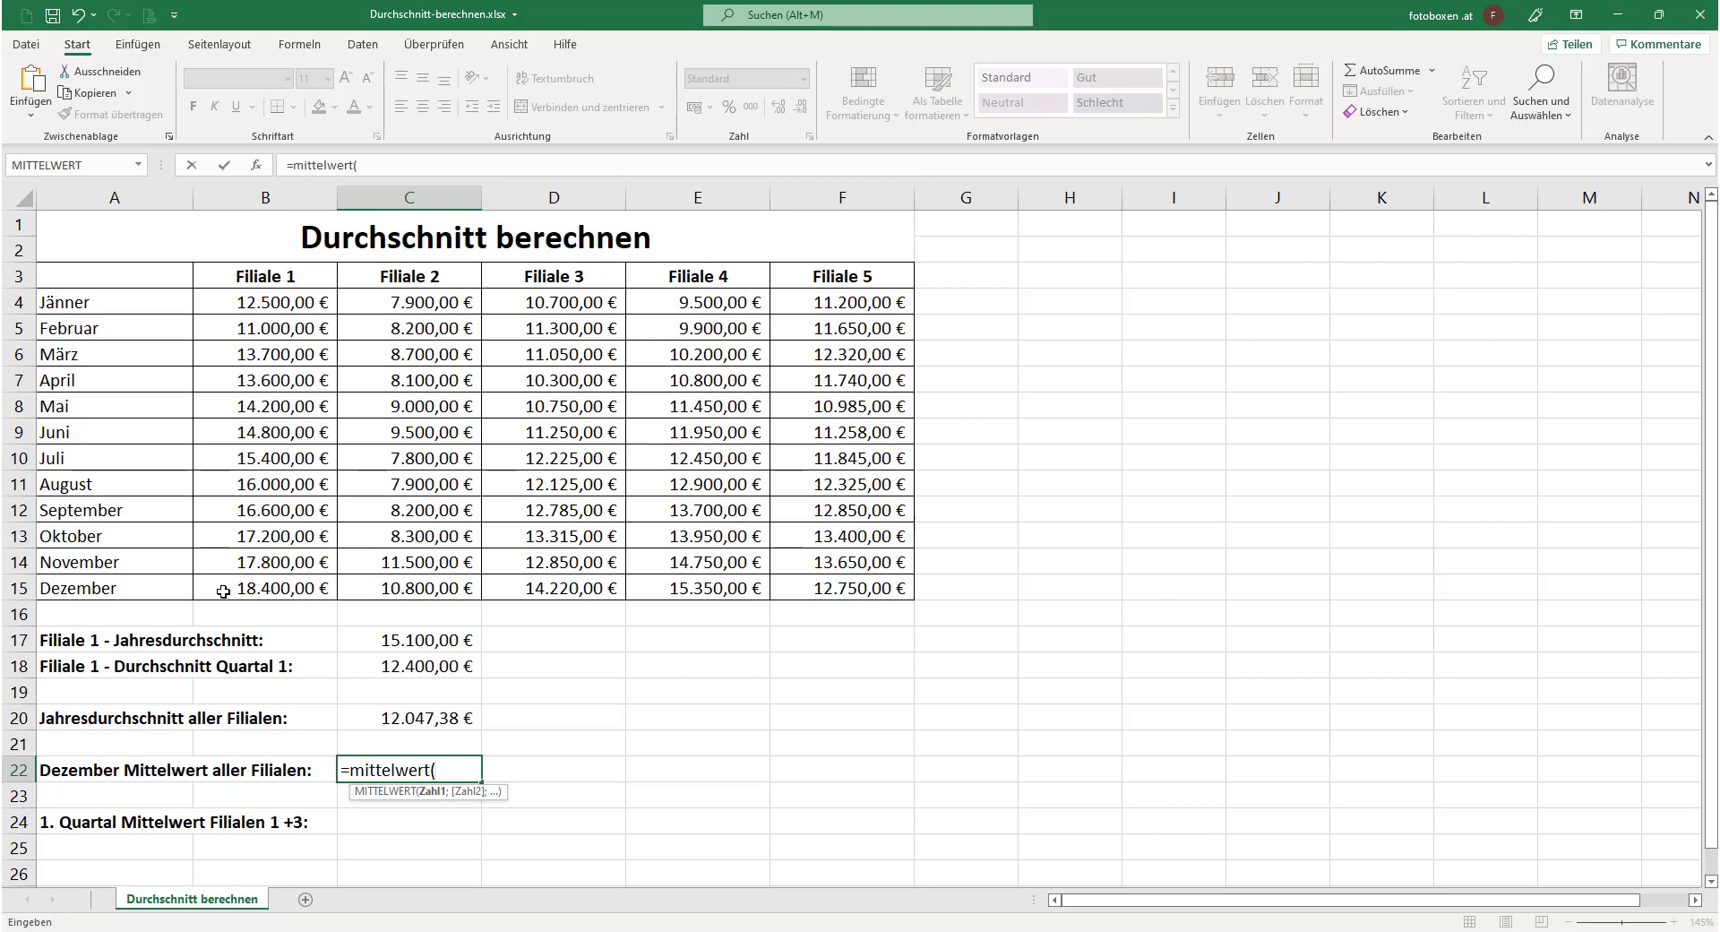
- Complete C22 as =mittelwert(B15:F15), fixing the mistyped D15, giving 14.304,00 €
text(B)
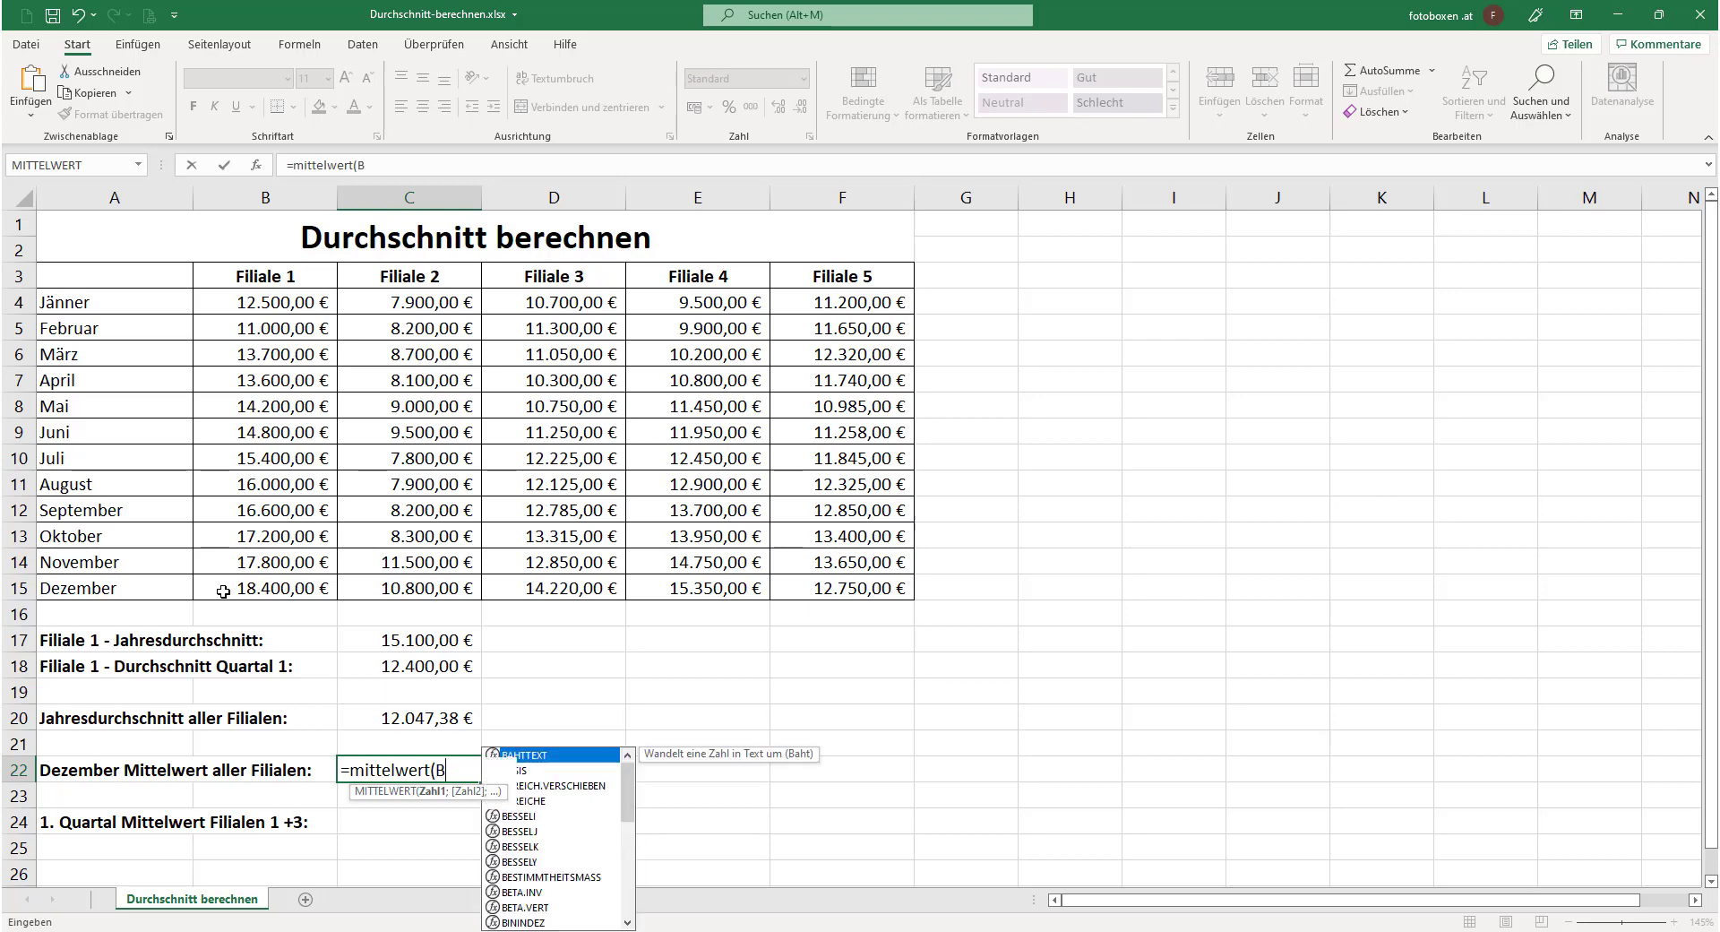
text(15)
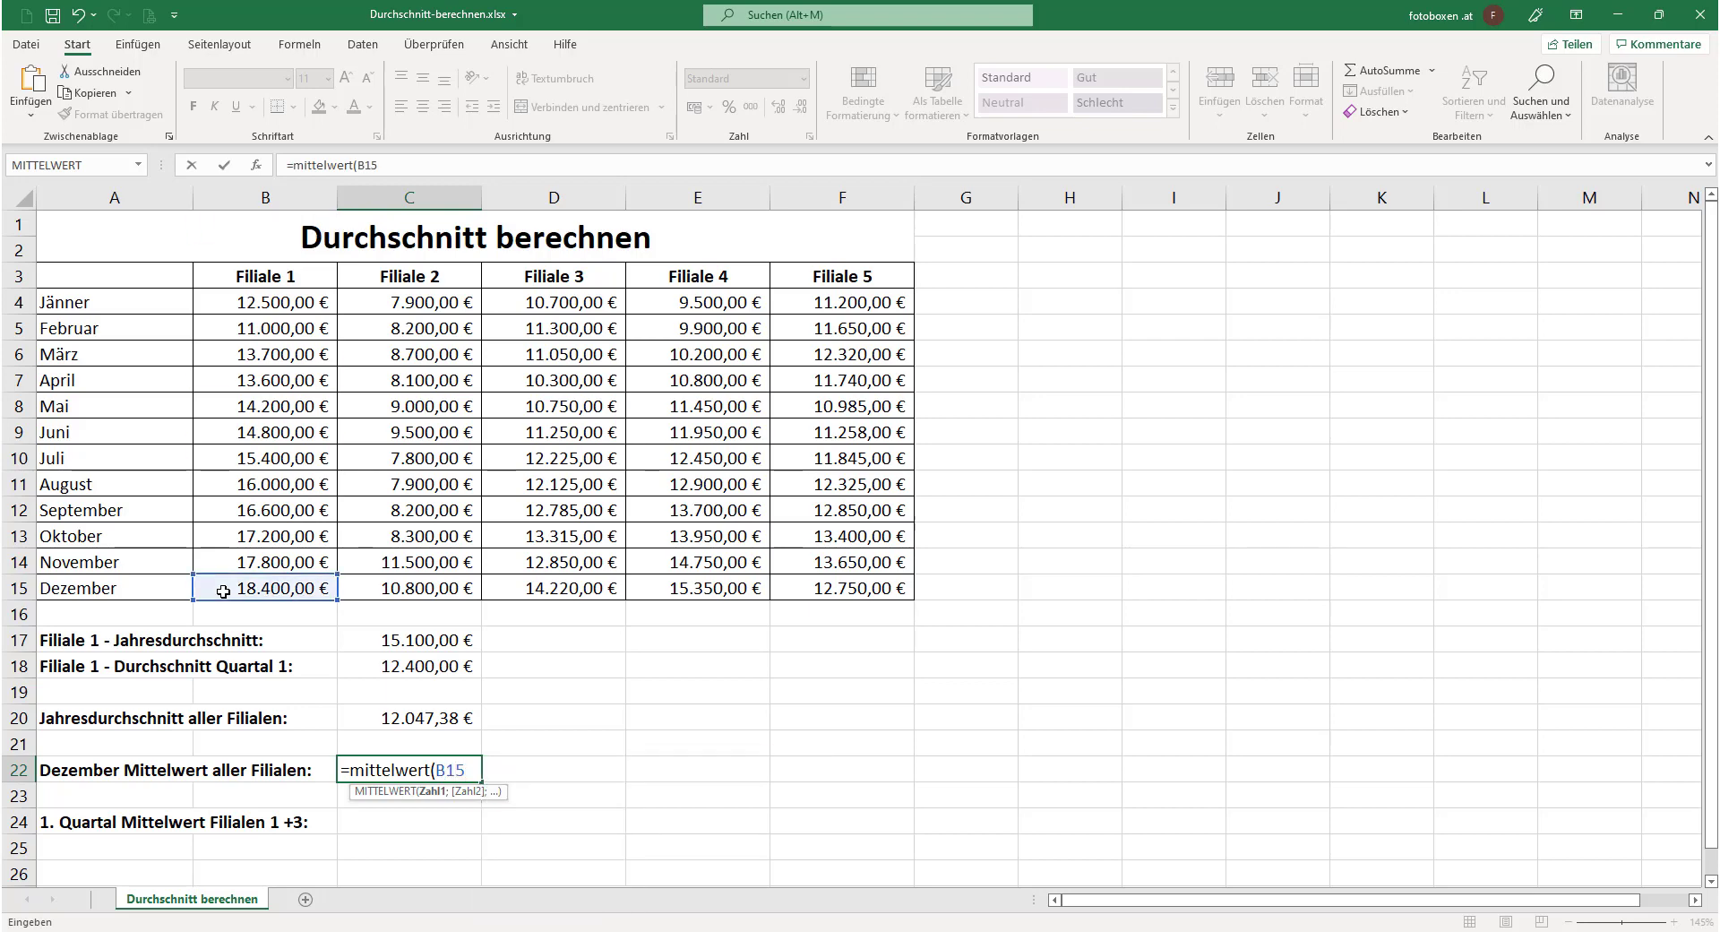
text(;)
text(D15)
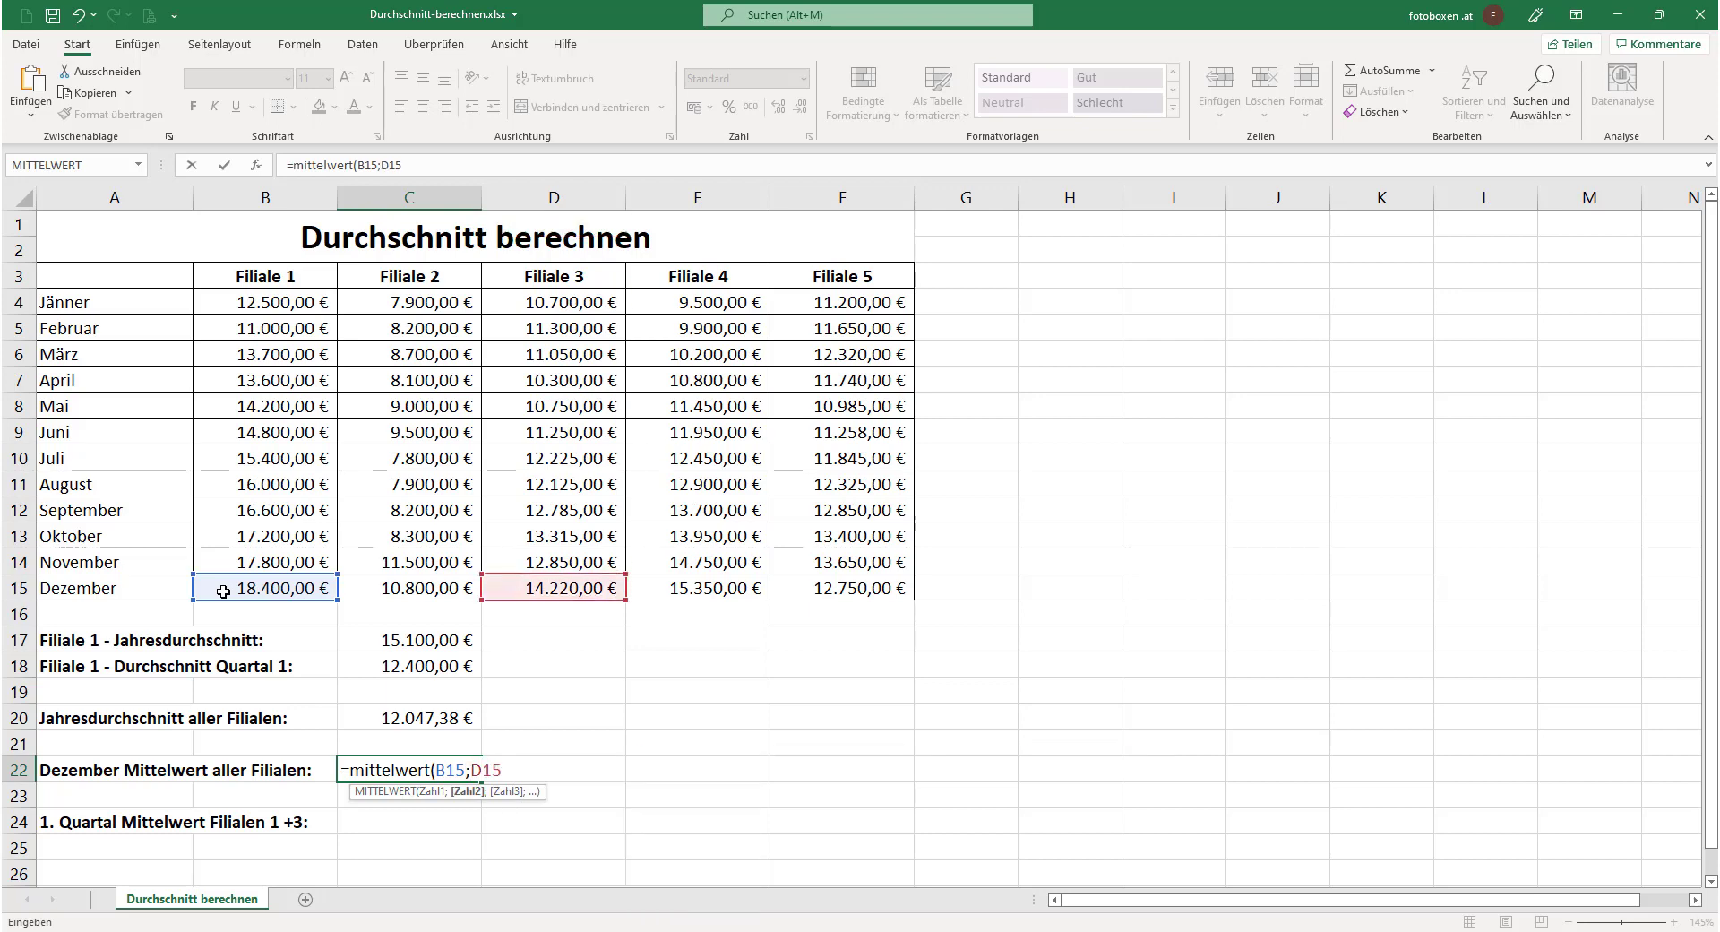
key(BackSpace)
key(BackSpace)
key(BackSpace)
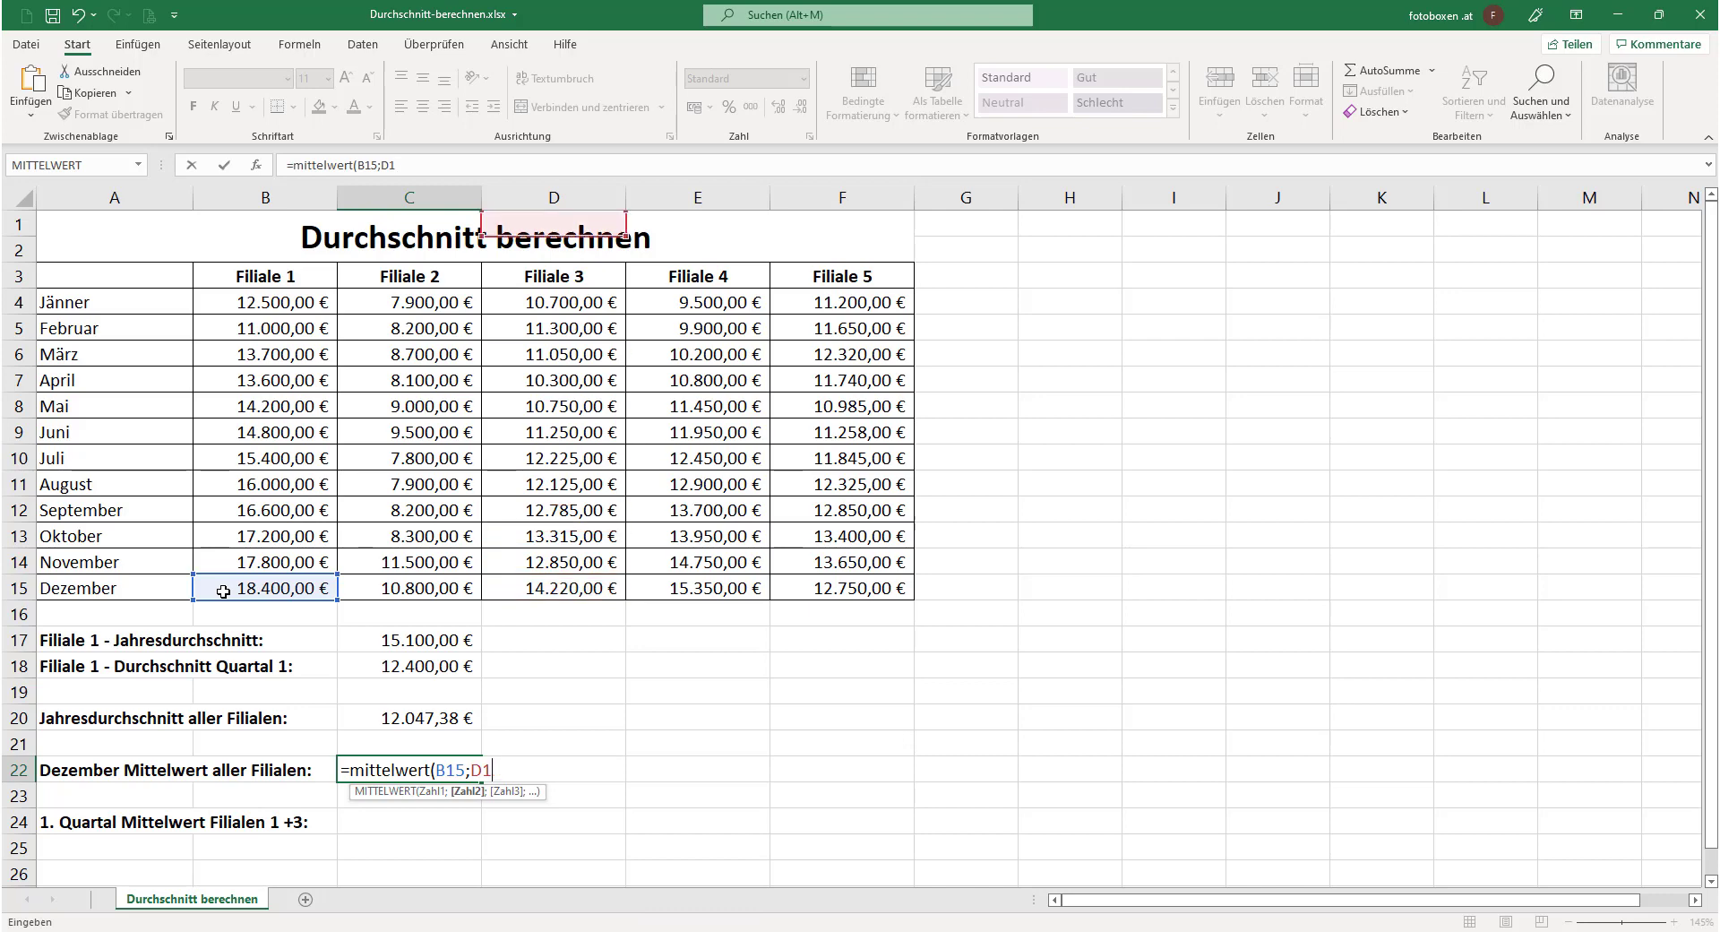
key(BackSpace)
text(:)
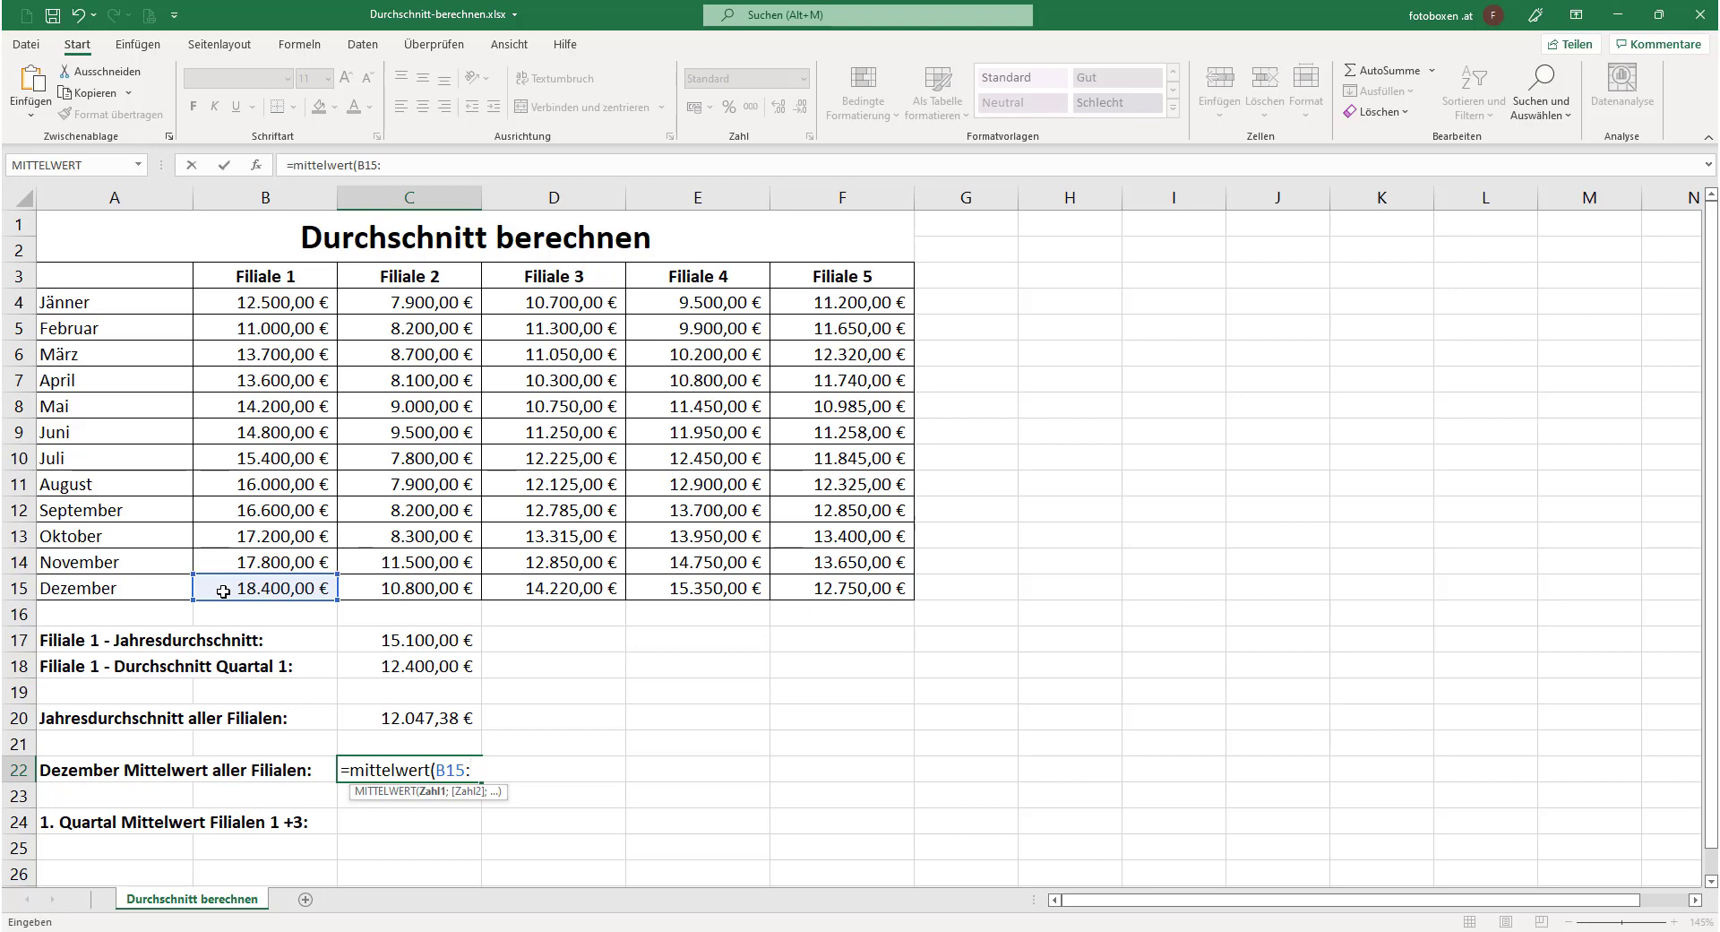
text(F15)
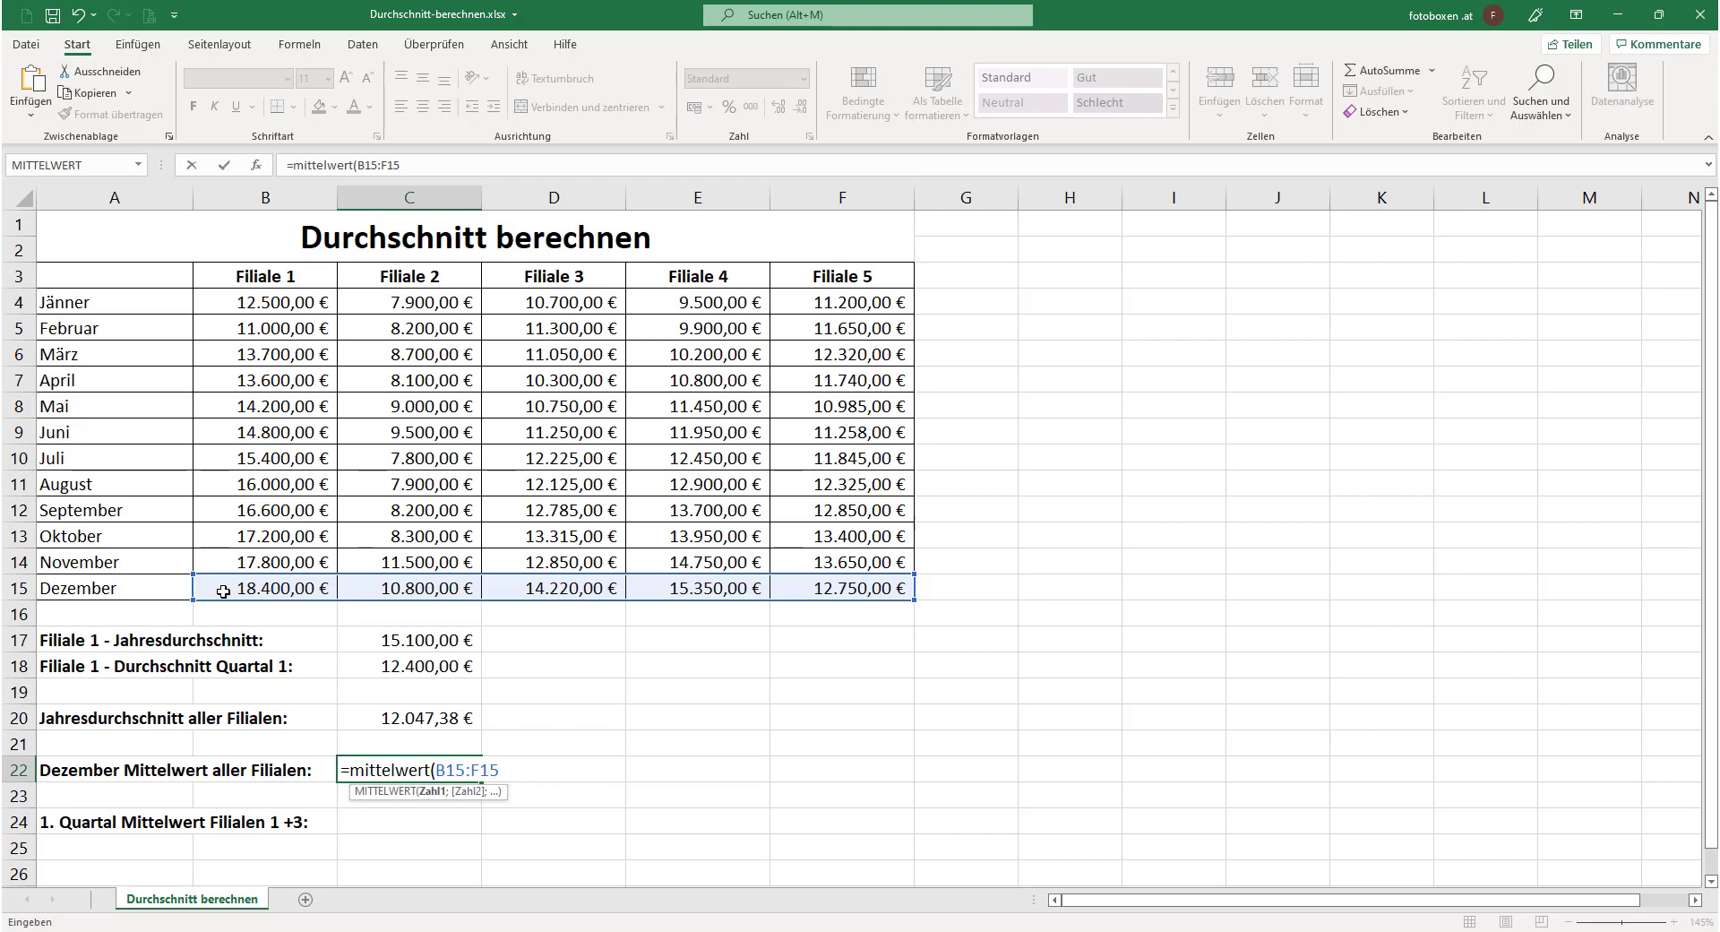
text())
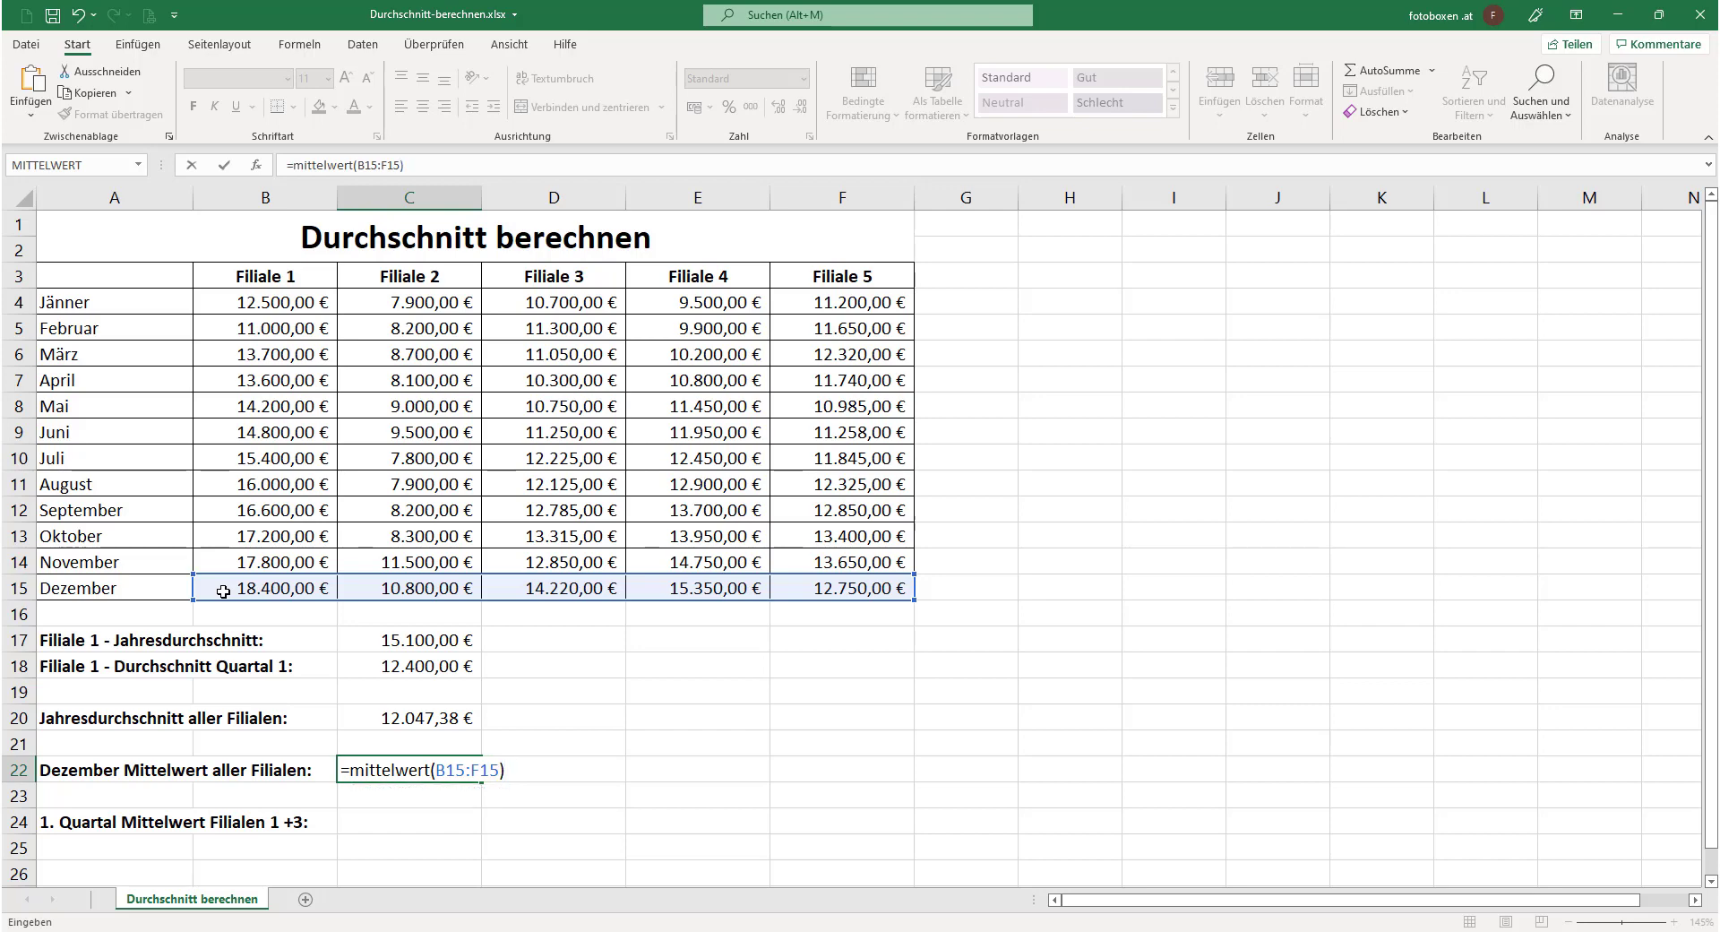
key(Return)
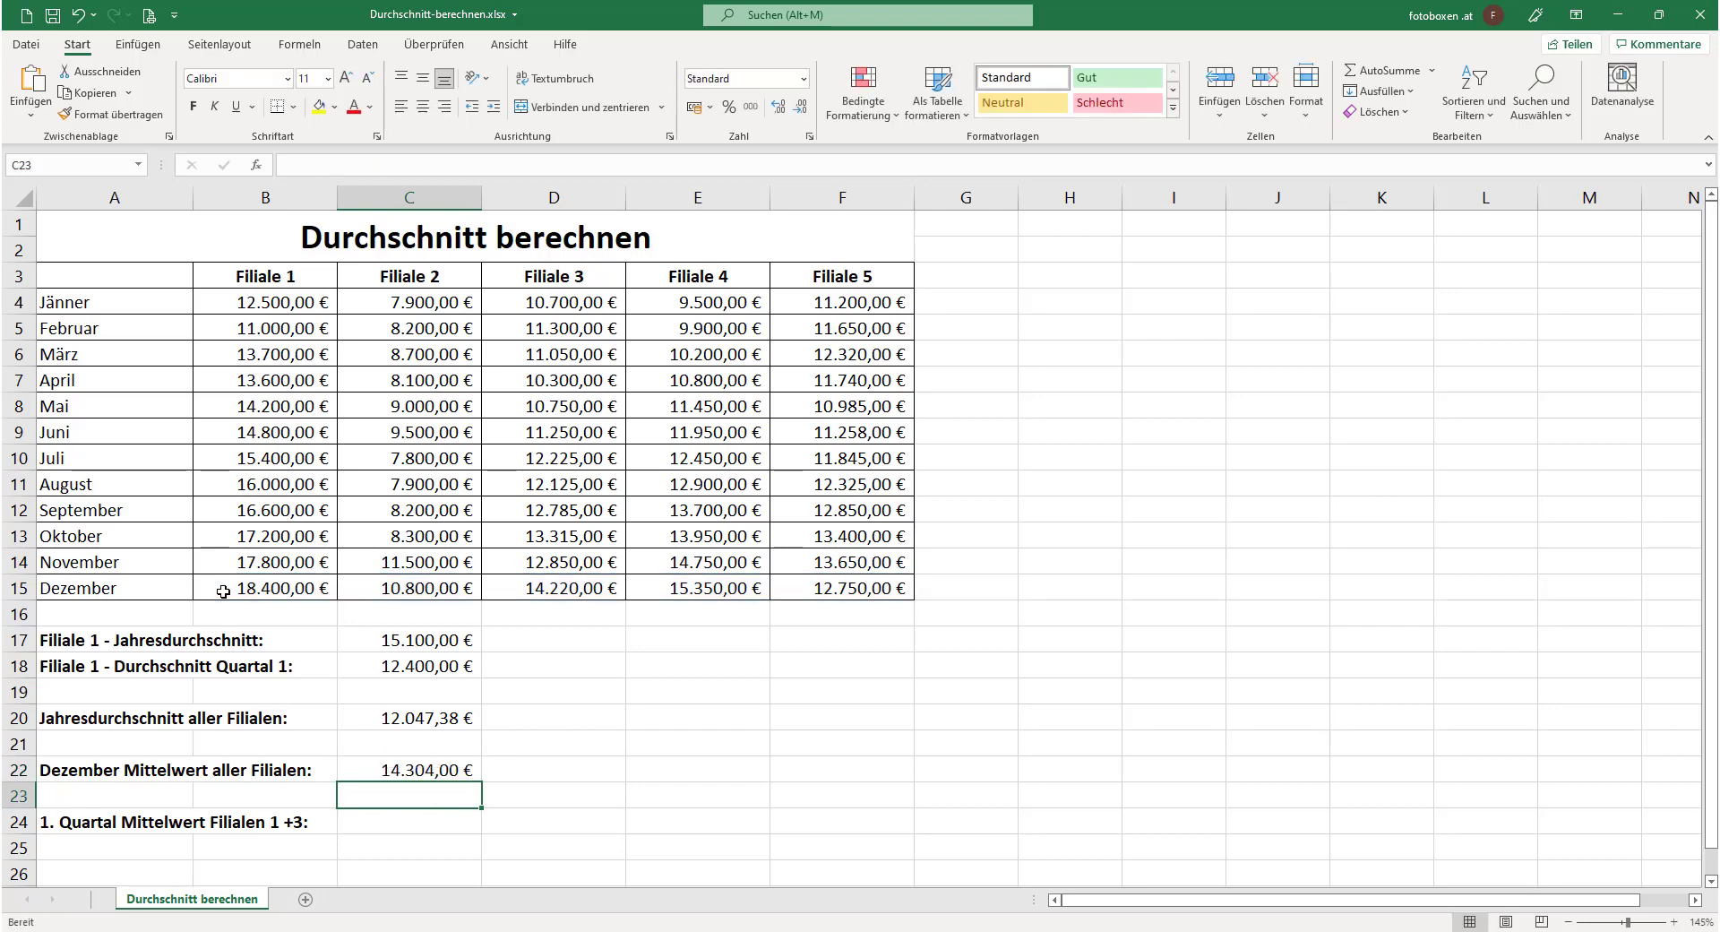
- Fill D22 with the December average of B15:F15 using AutoSumme > Mittelwert
click(568, 770)
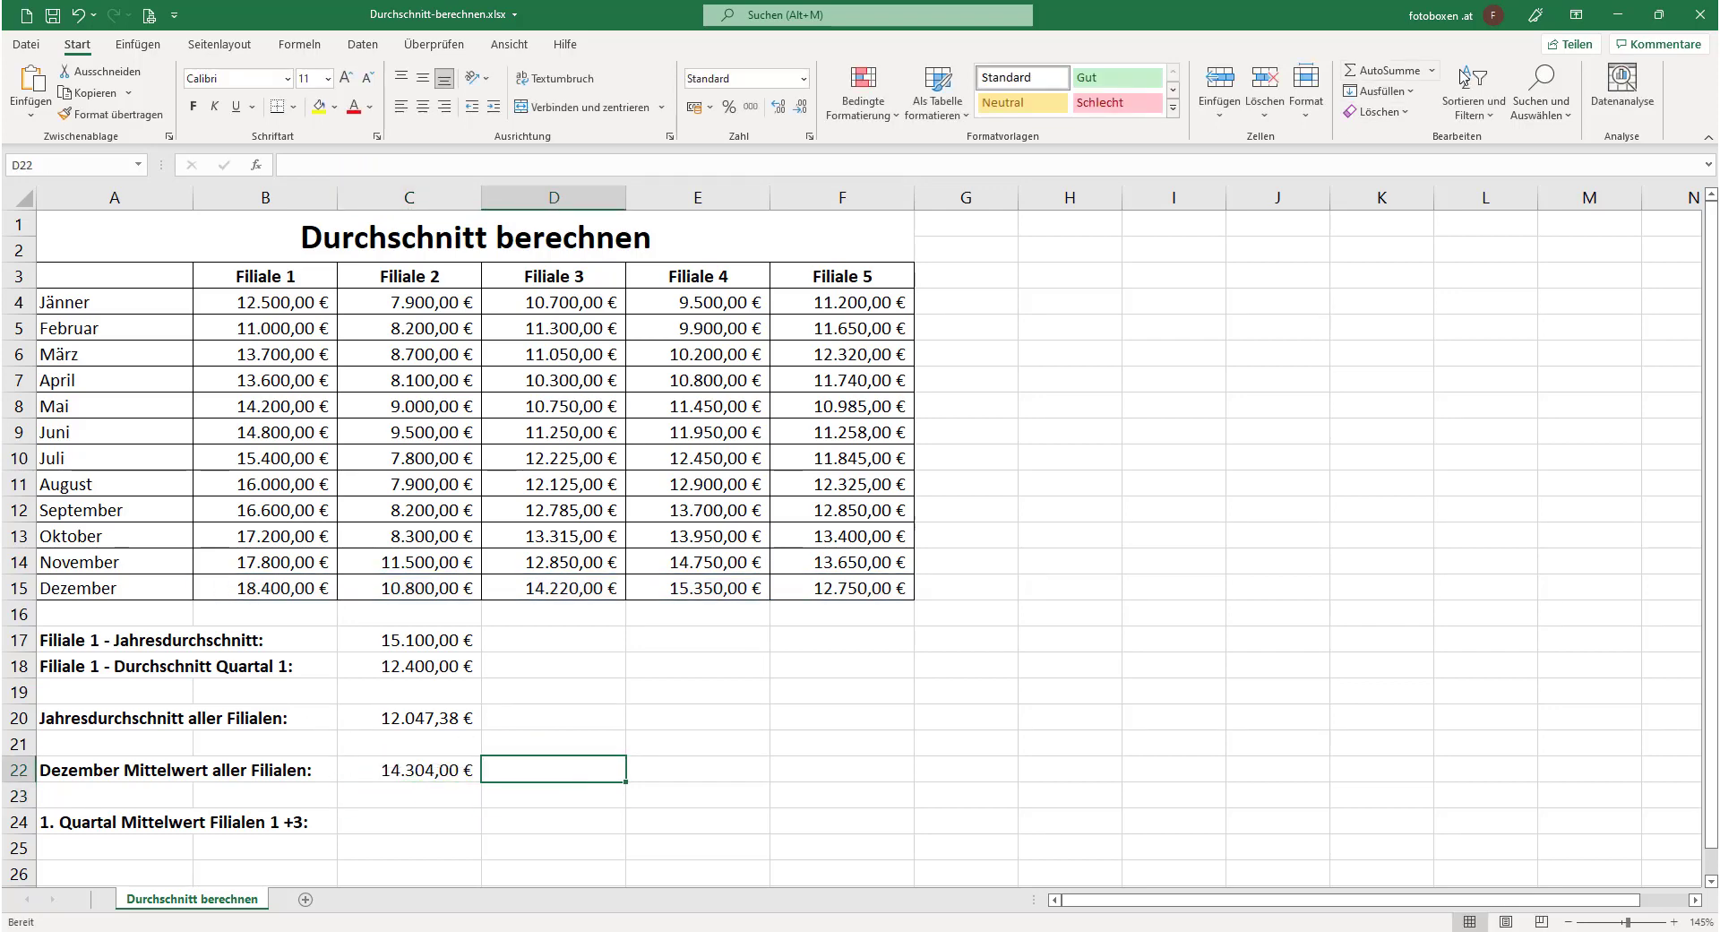
click(1431, 70)
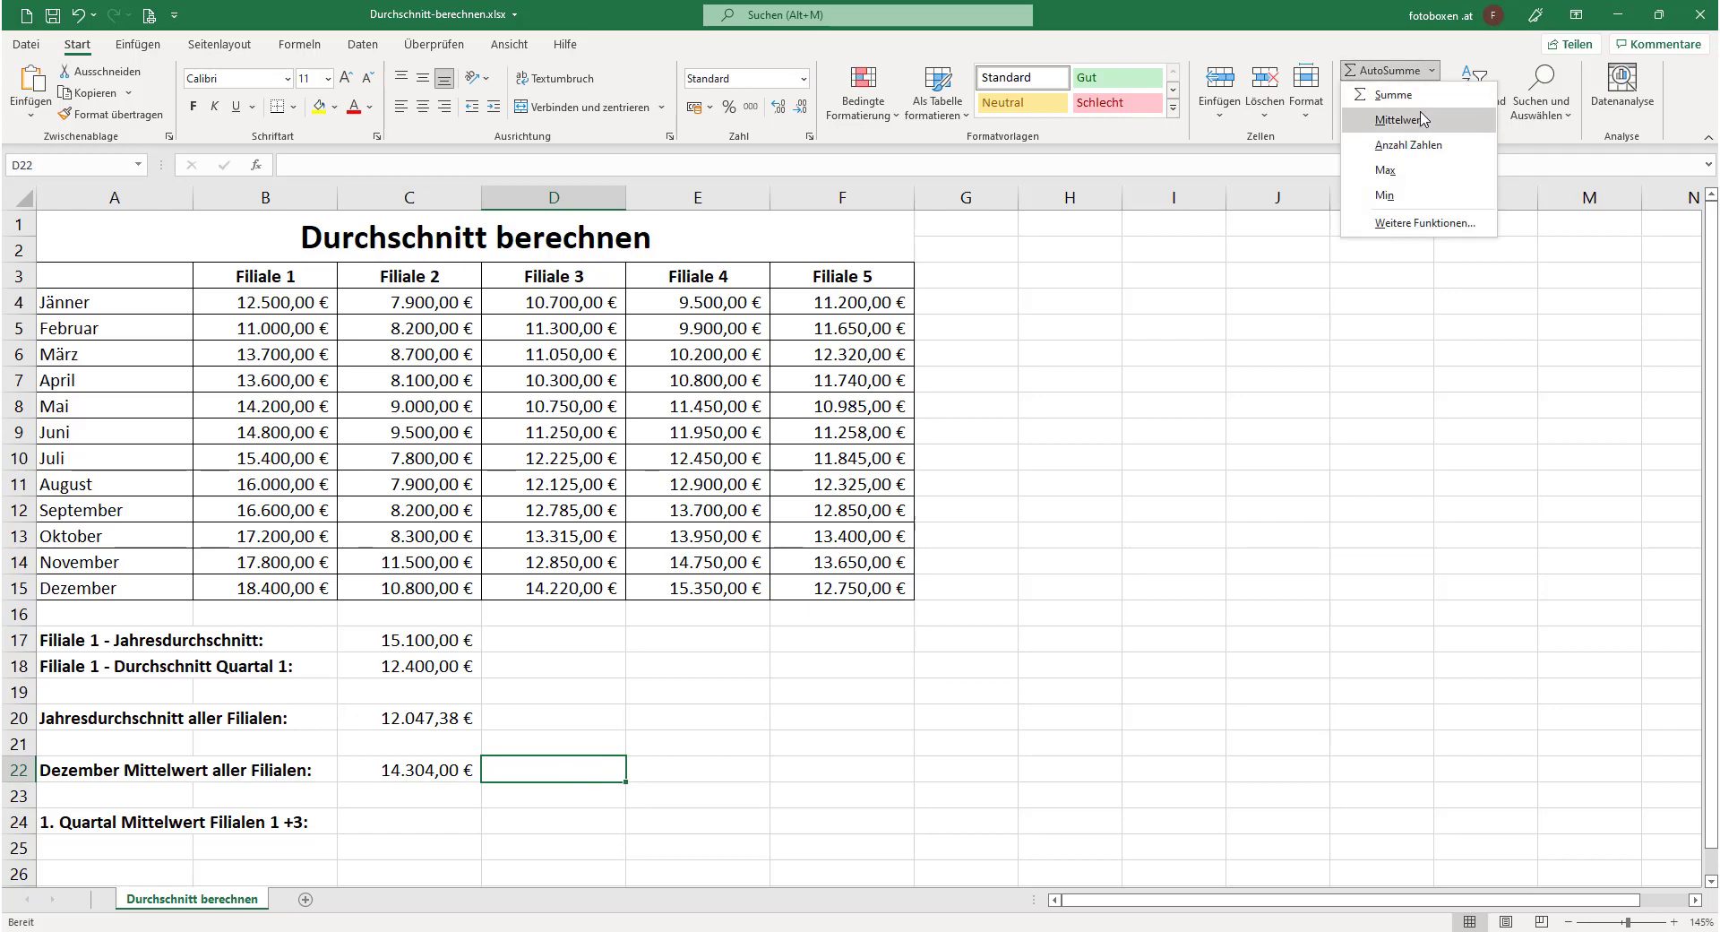
click(1423, 120)
mouse_move(224, 536)
mouse_down()
mouse_move(809, 554)
mouse_move(860, 582)
mouse_up()
key(Return)
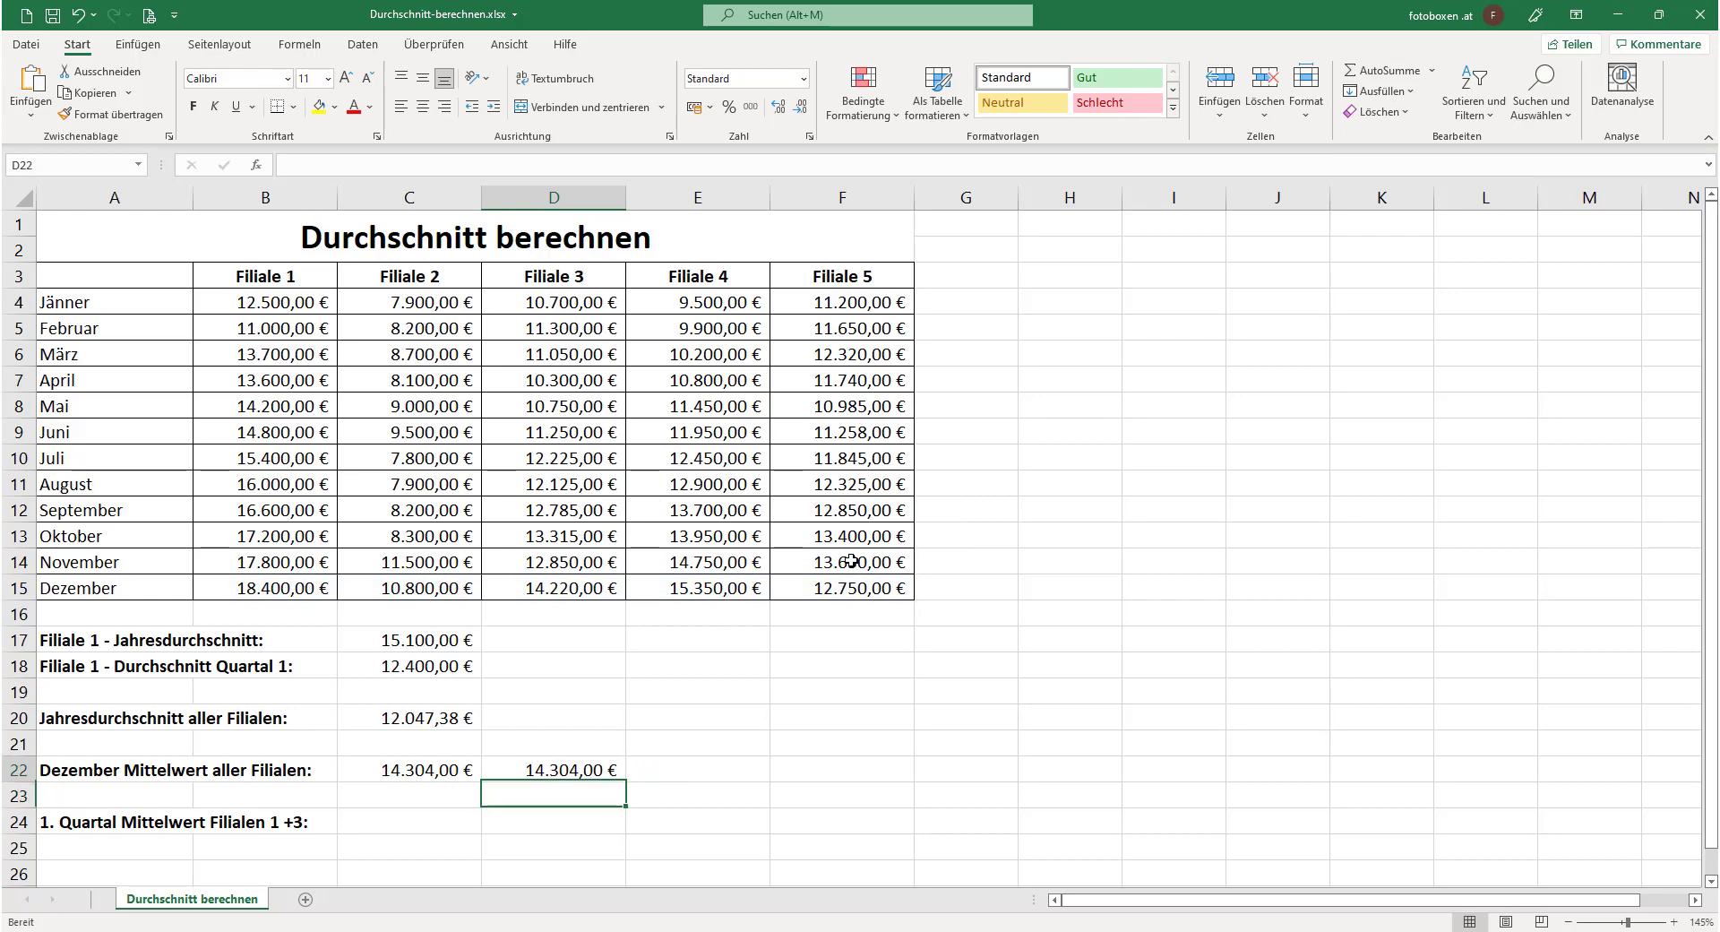
- Enter =Mittelwert(B15:F15) in E22 for the December average, 14.304,00 €
key(Up)
key(Right)
text(=)
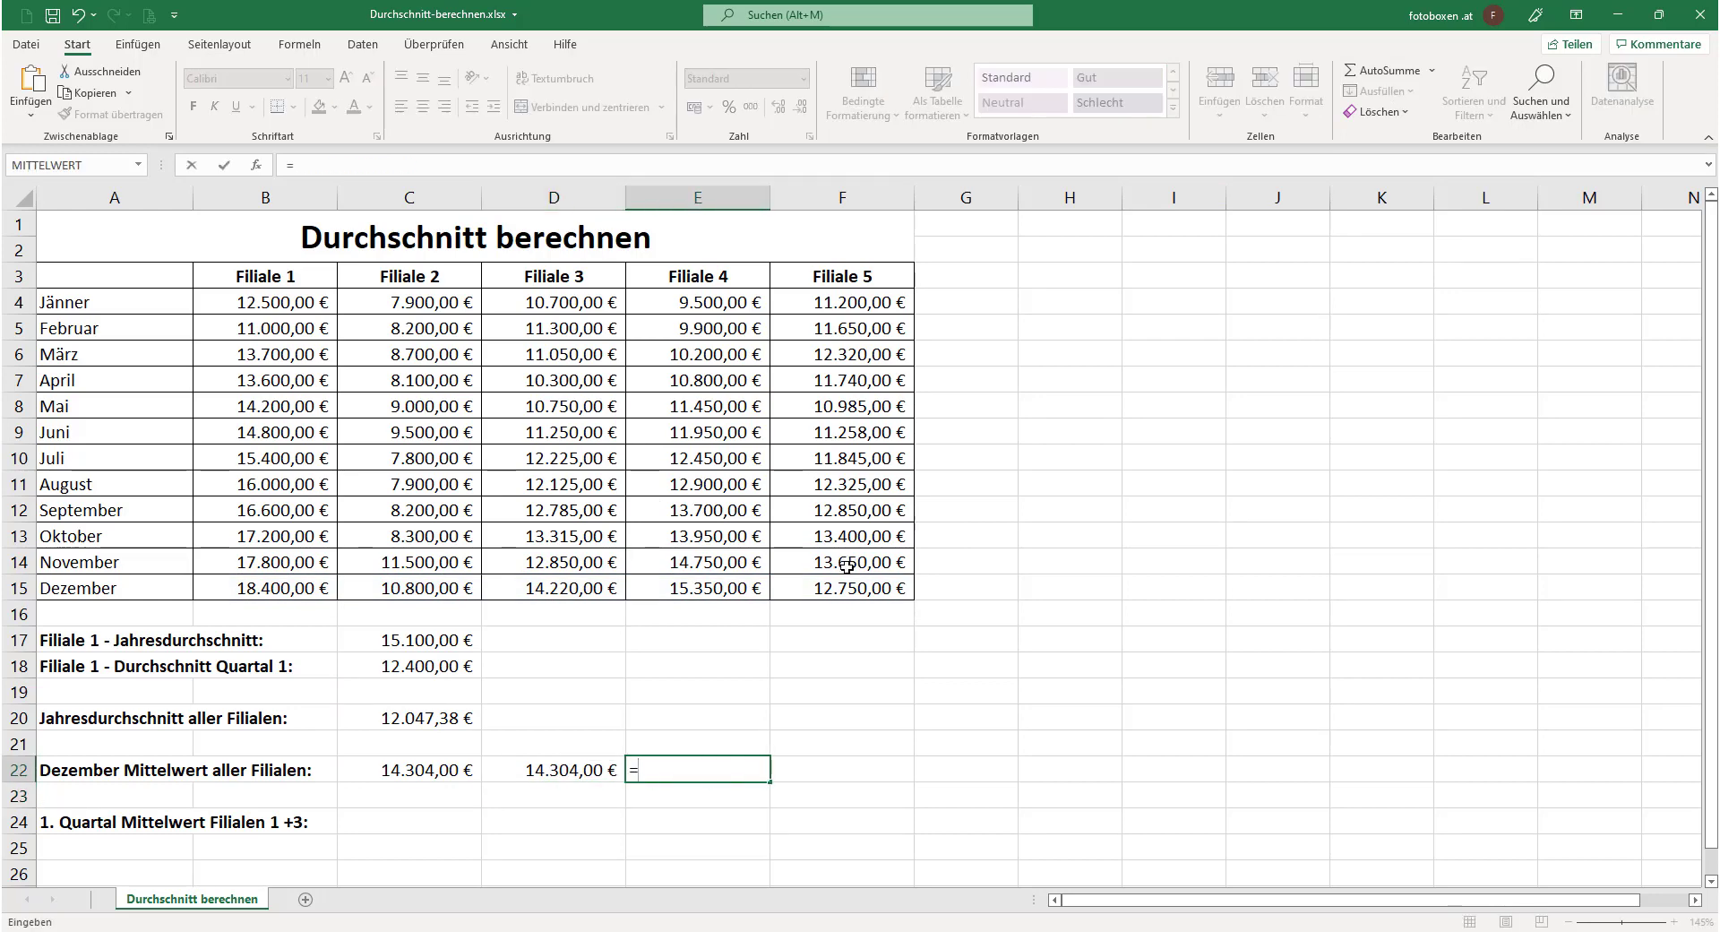
text(Mittelwert()
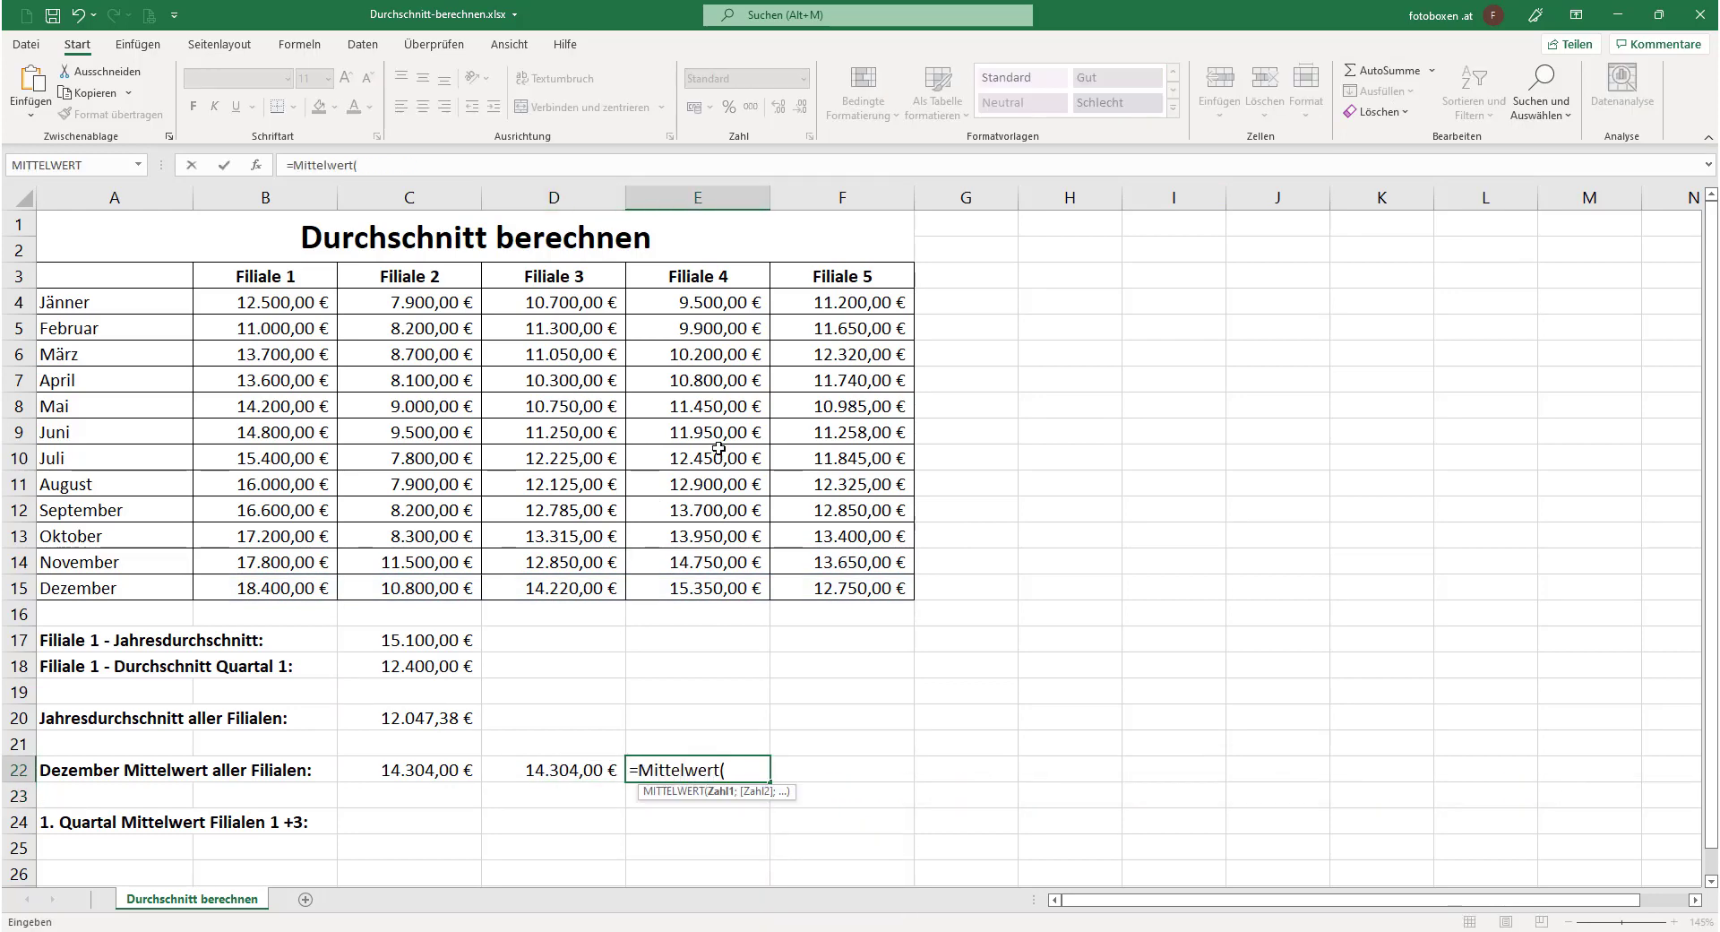
drag(302, 578, 818, 591)
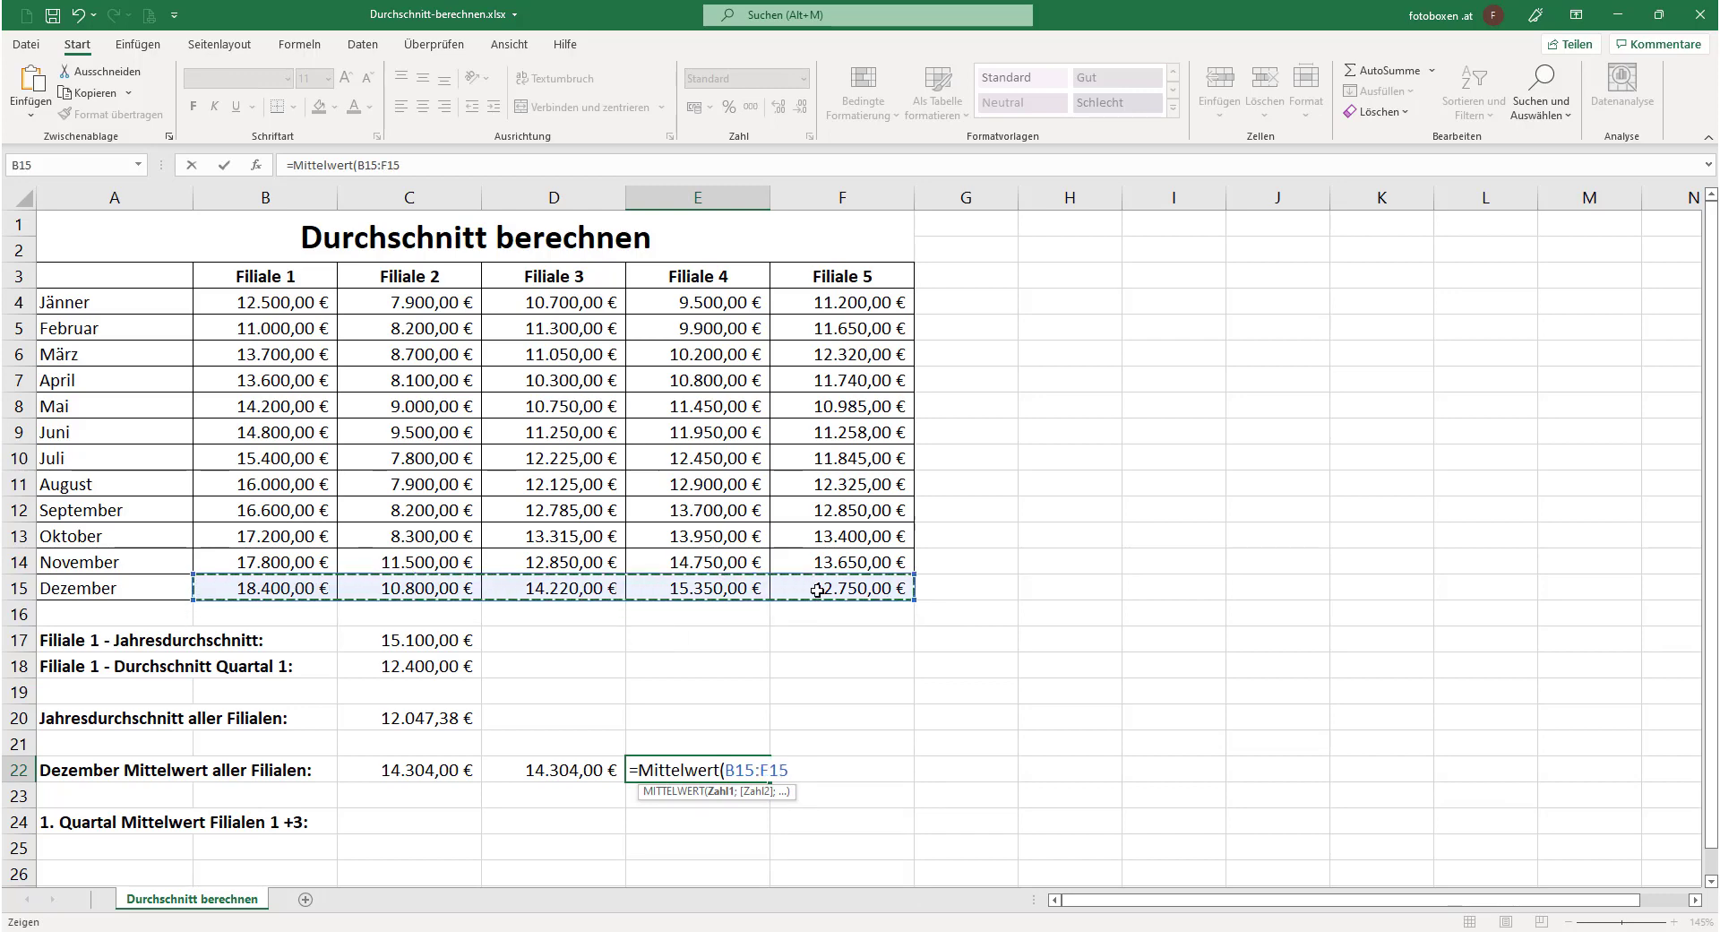
key(Return)
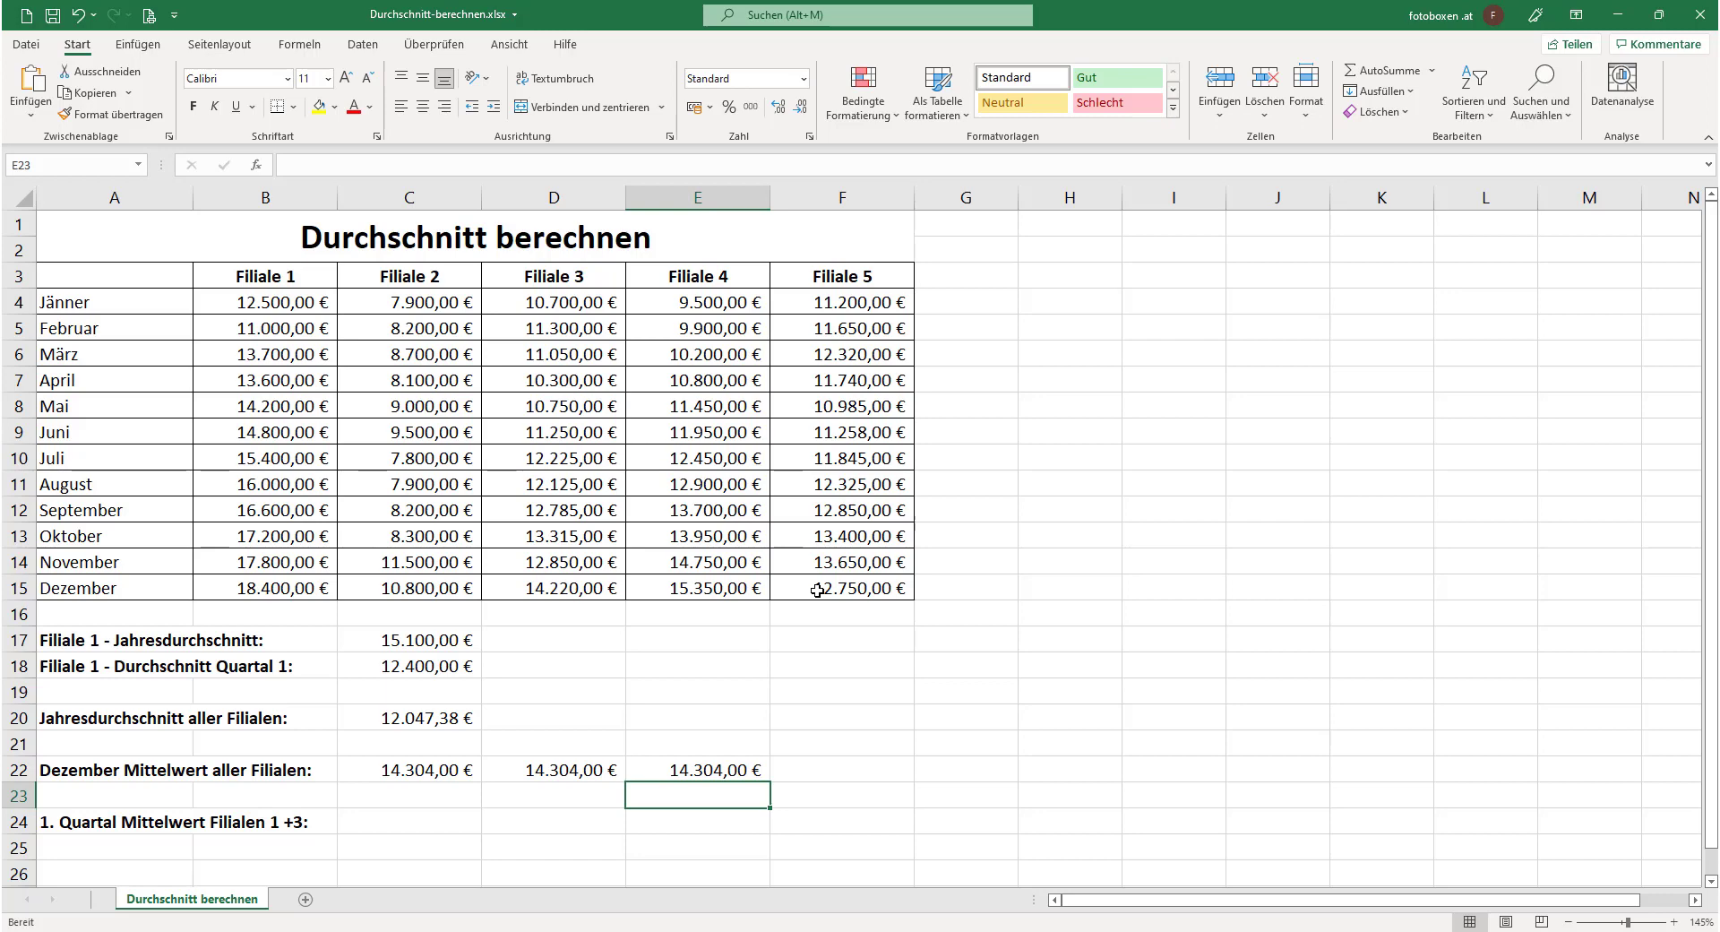
click(407, 815)
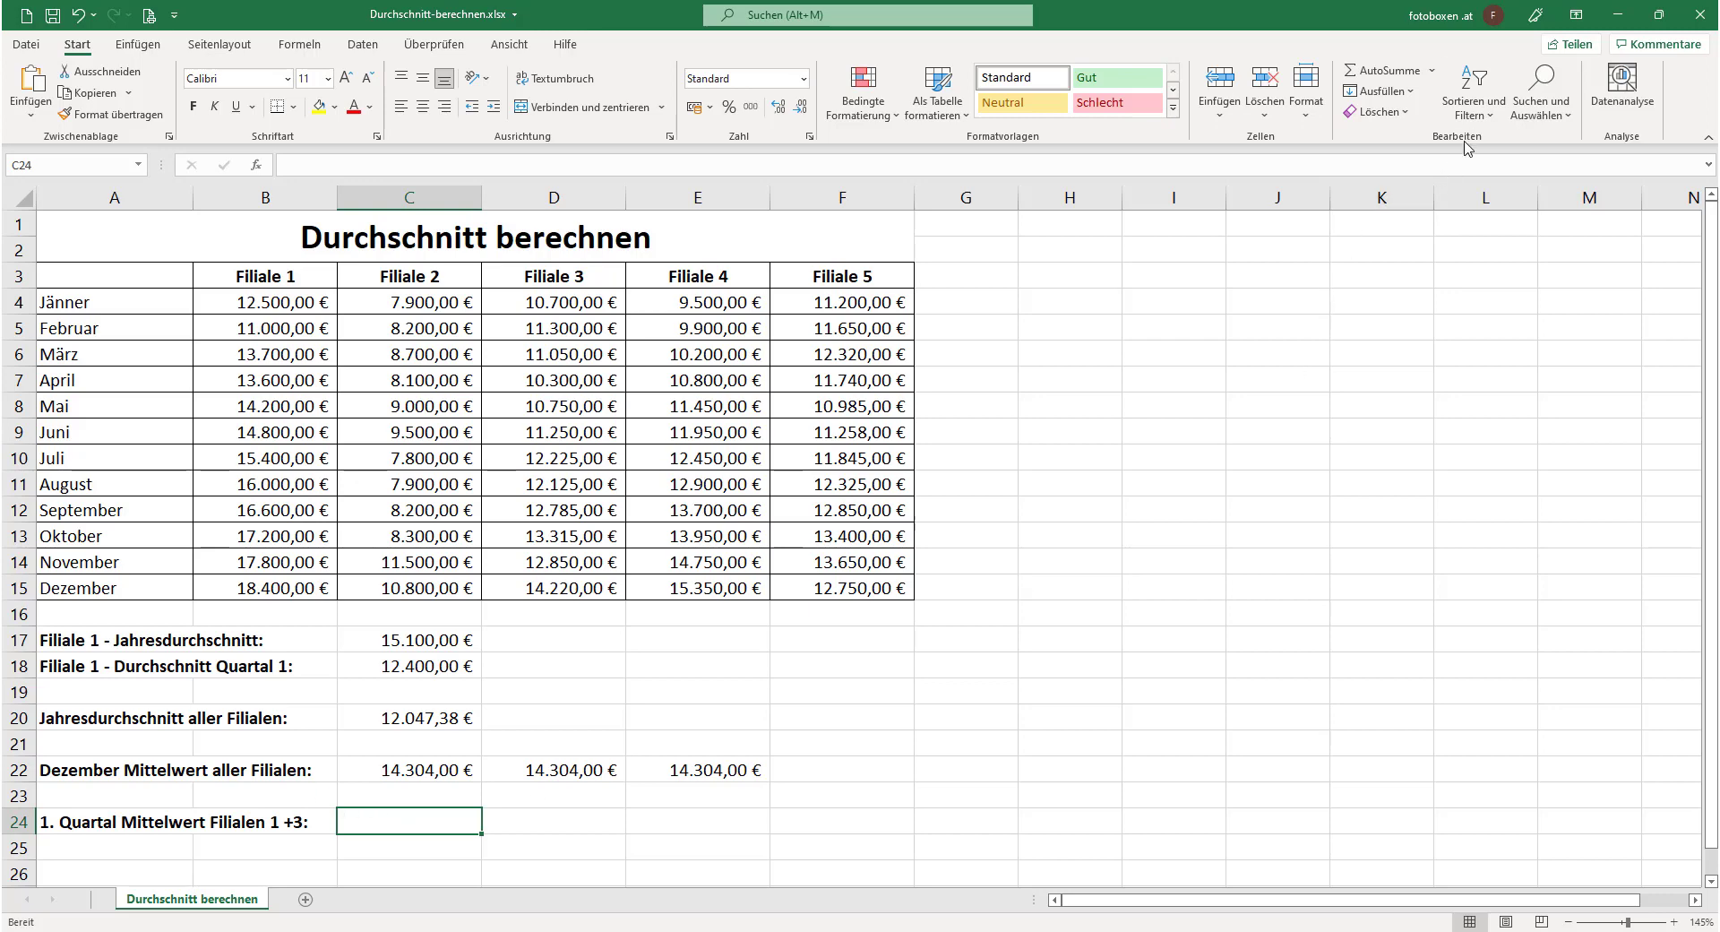
- Enter =MITTELWERT(B4:B6;D4:D6) in C24 via AutoSumme, giving 11.708,33 €
click(1474, 89)
click(1431, 72)
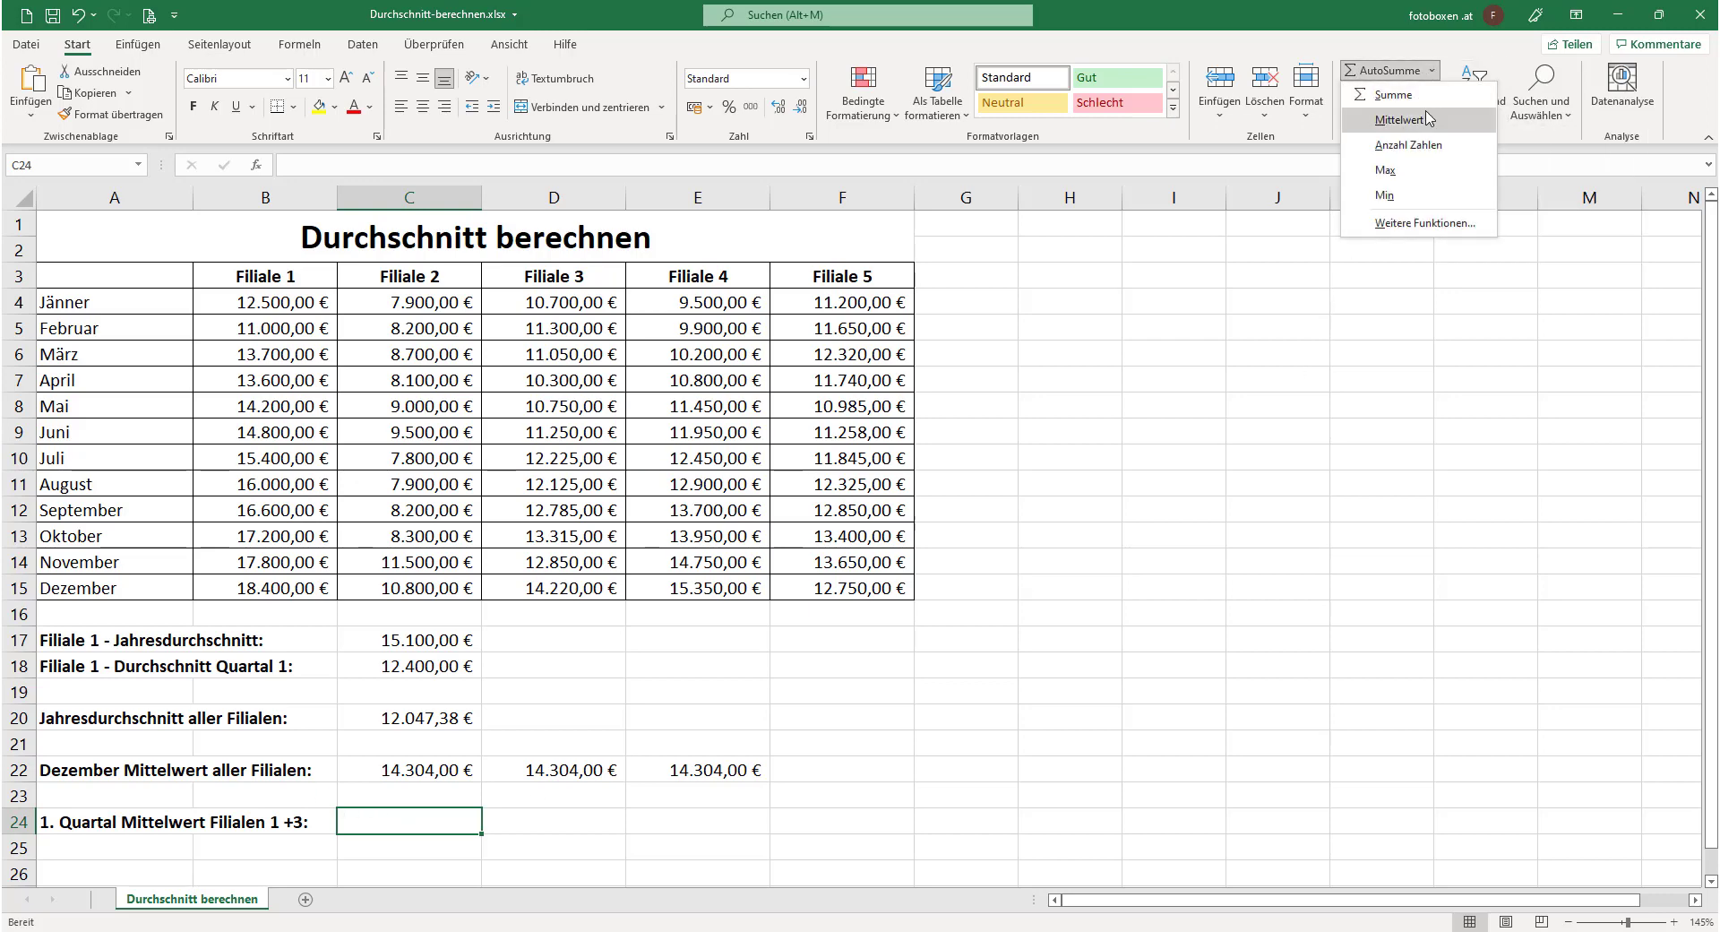
click(1388, 121)
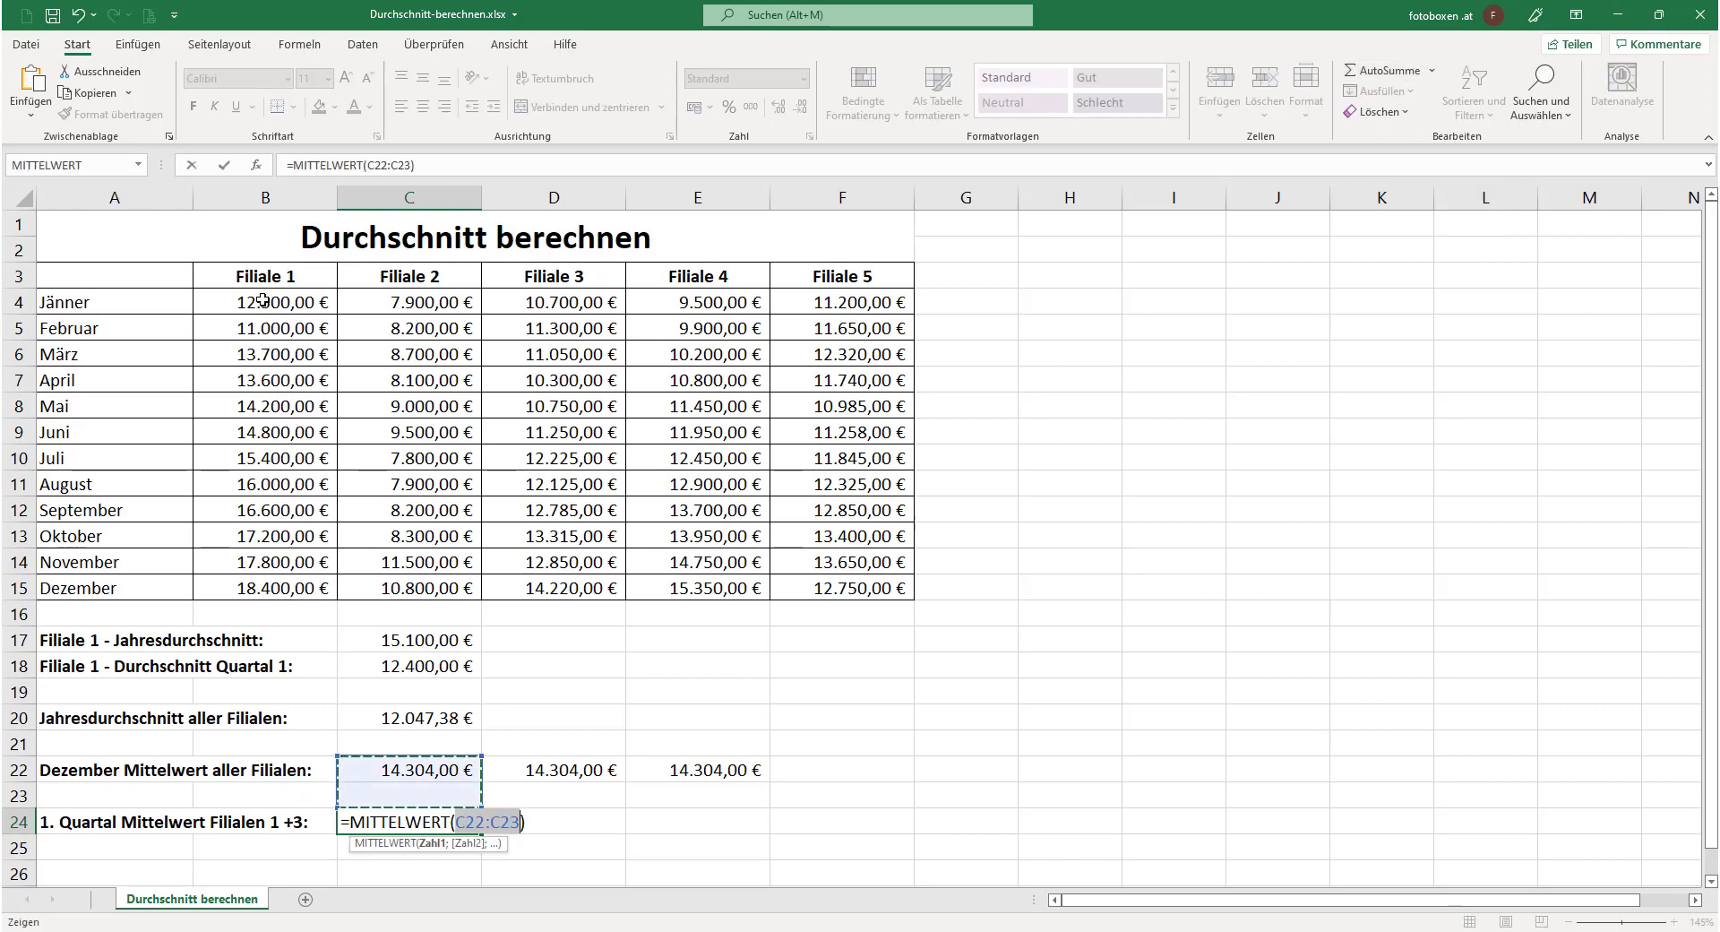
drag(263, 308, 274, 347)
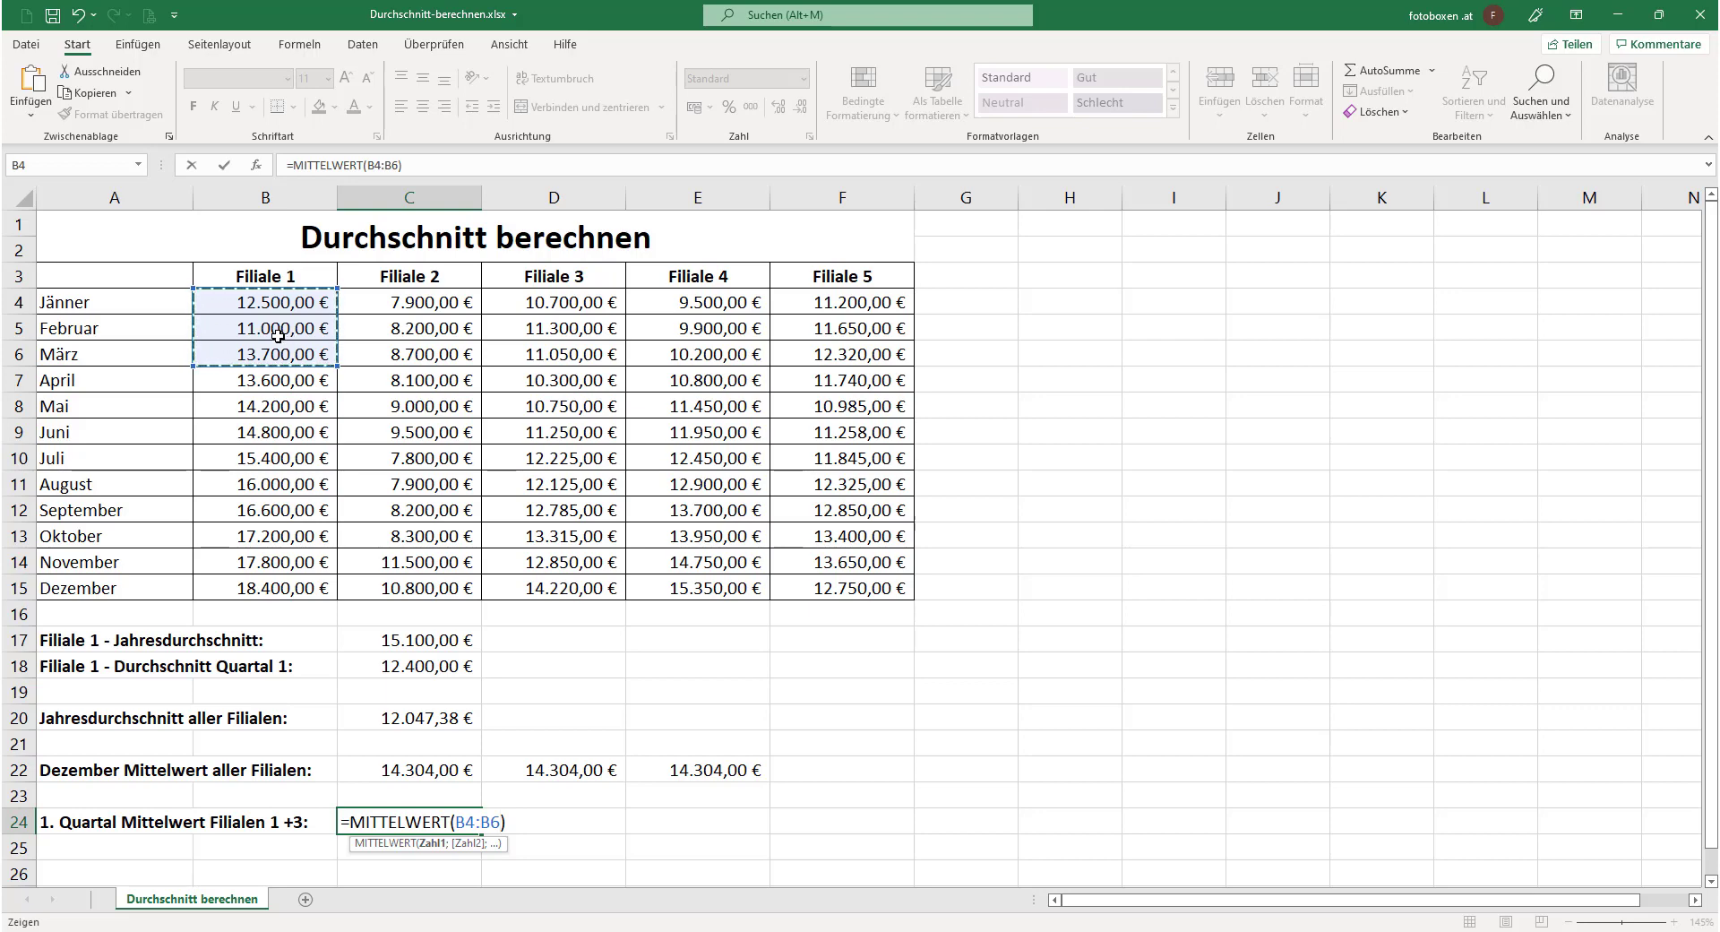
ctrl+click(555, 301)
drag(554, 301, 548, 356)
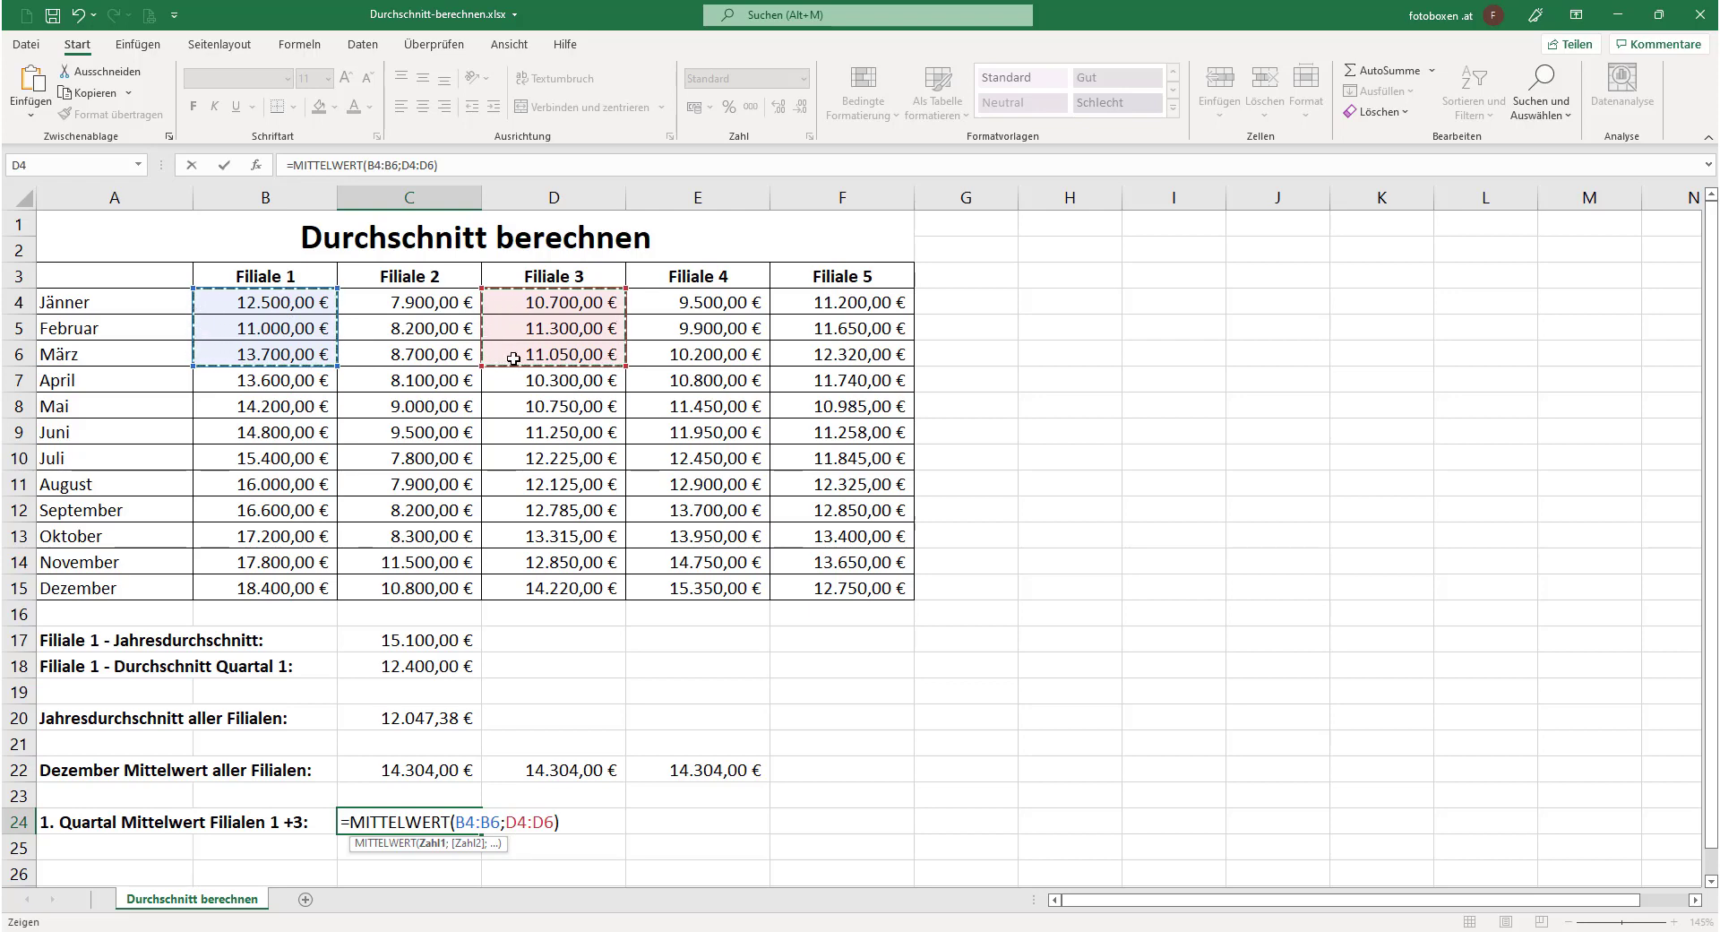
key(Return)
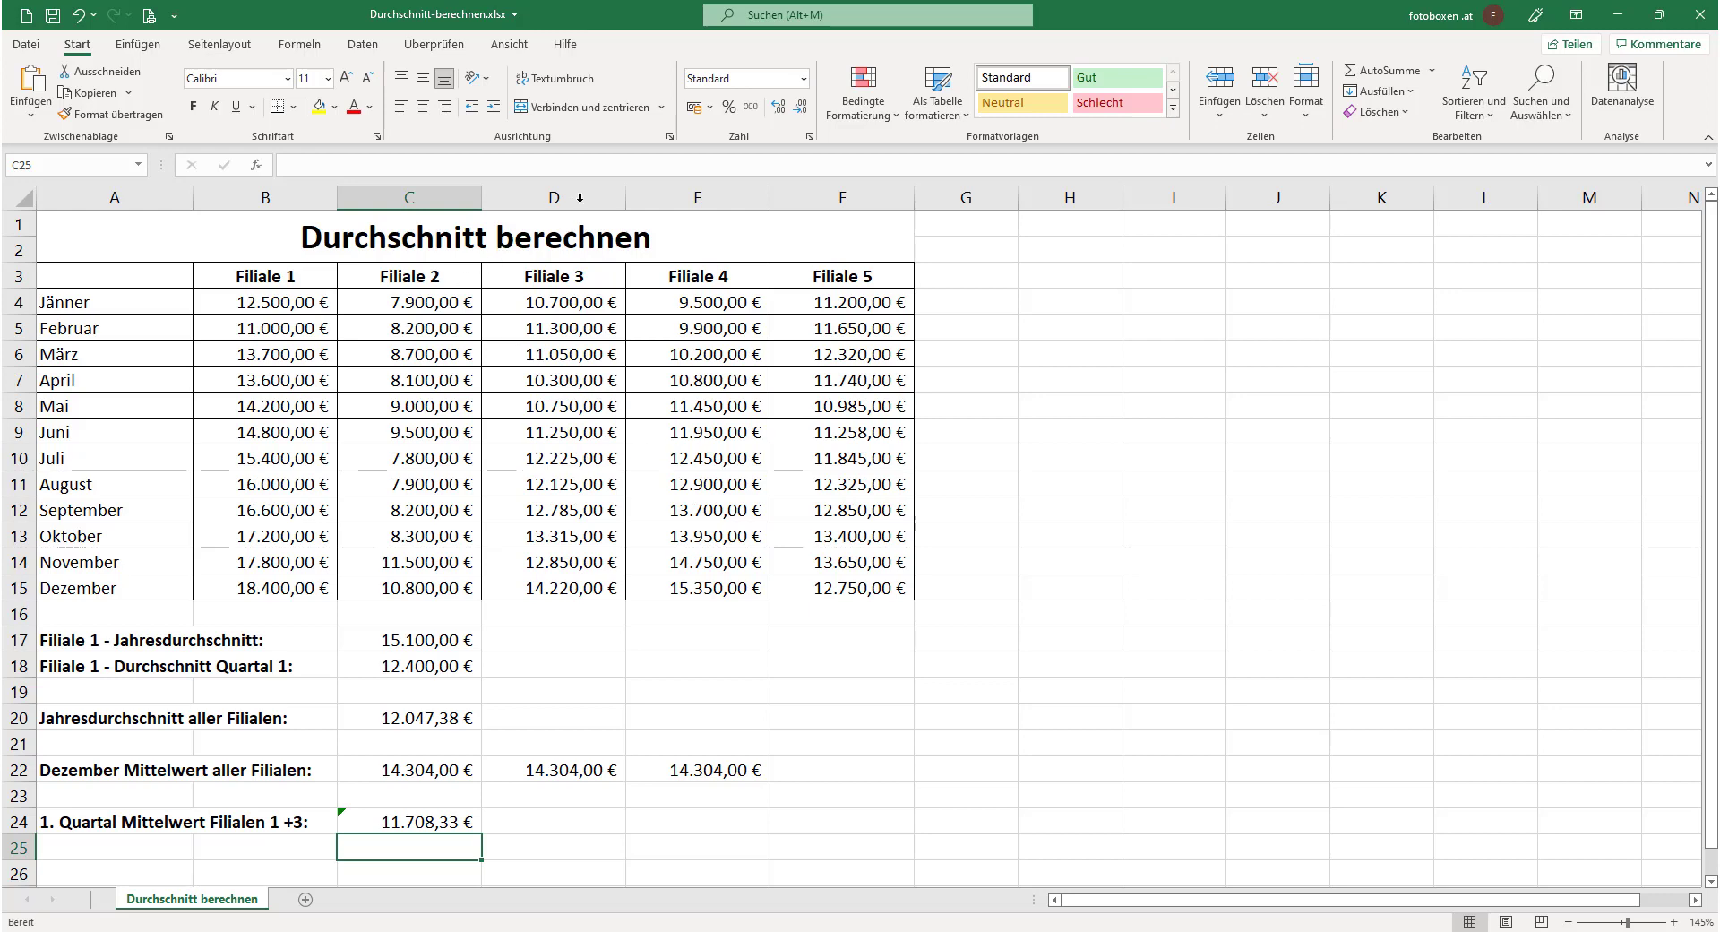
- Choose Fehler ignorieren on C24's adjacent-cells error warning
click(367, 810)
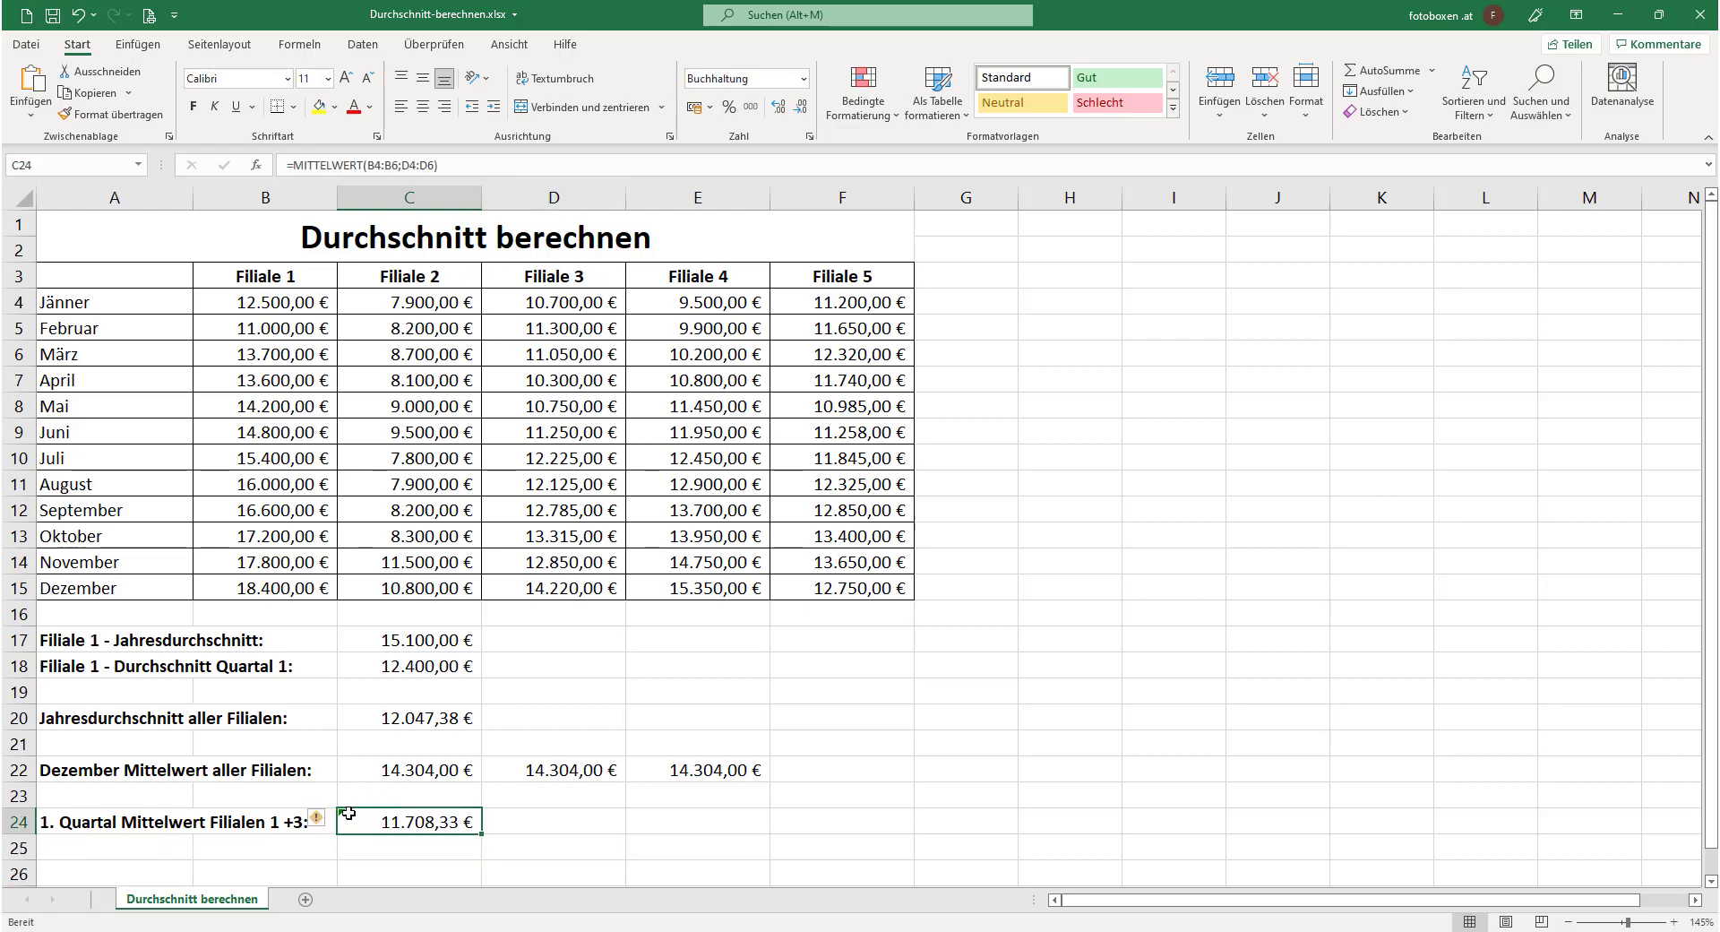
click(321, 823)
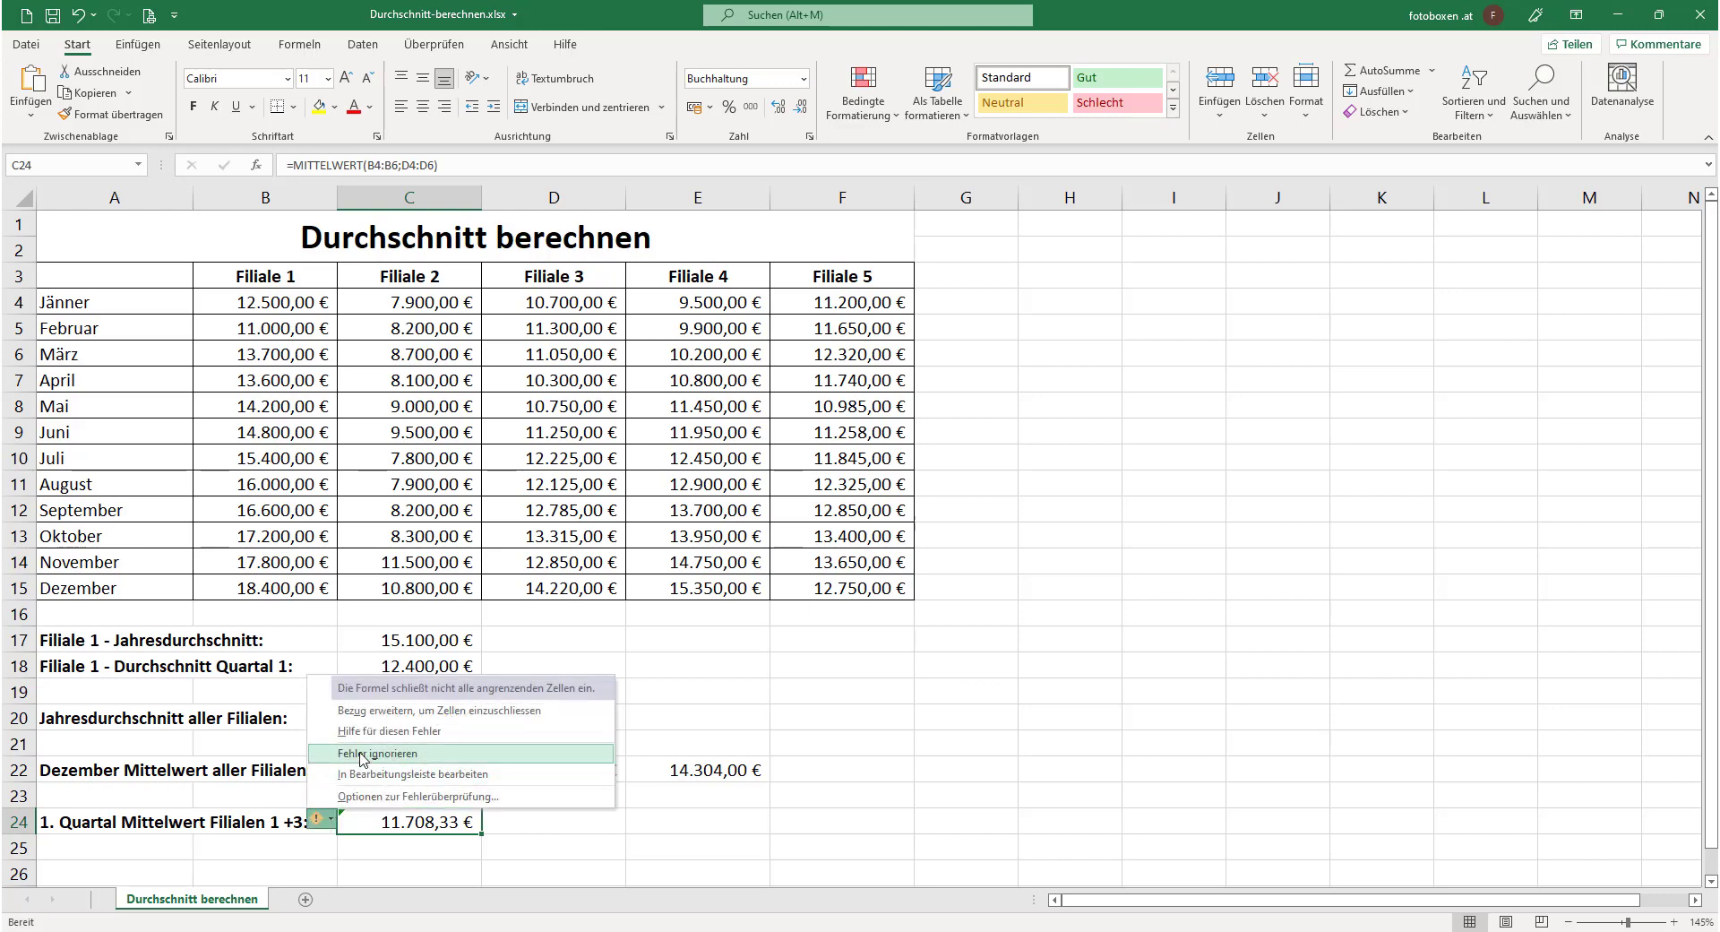
click(363, 757)
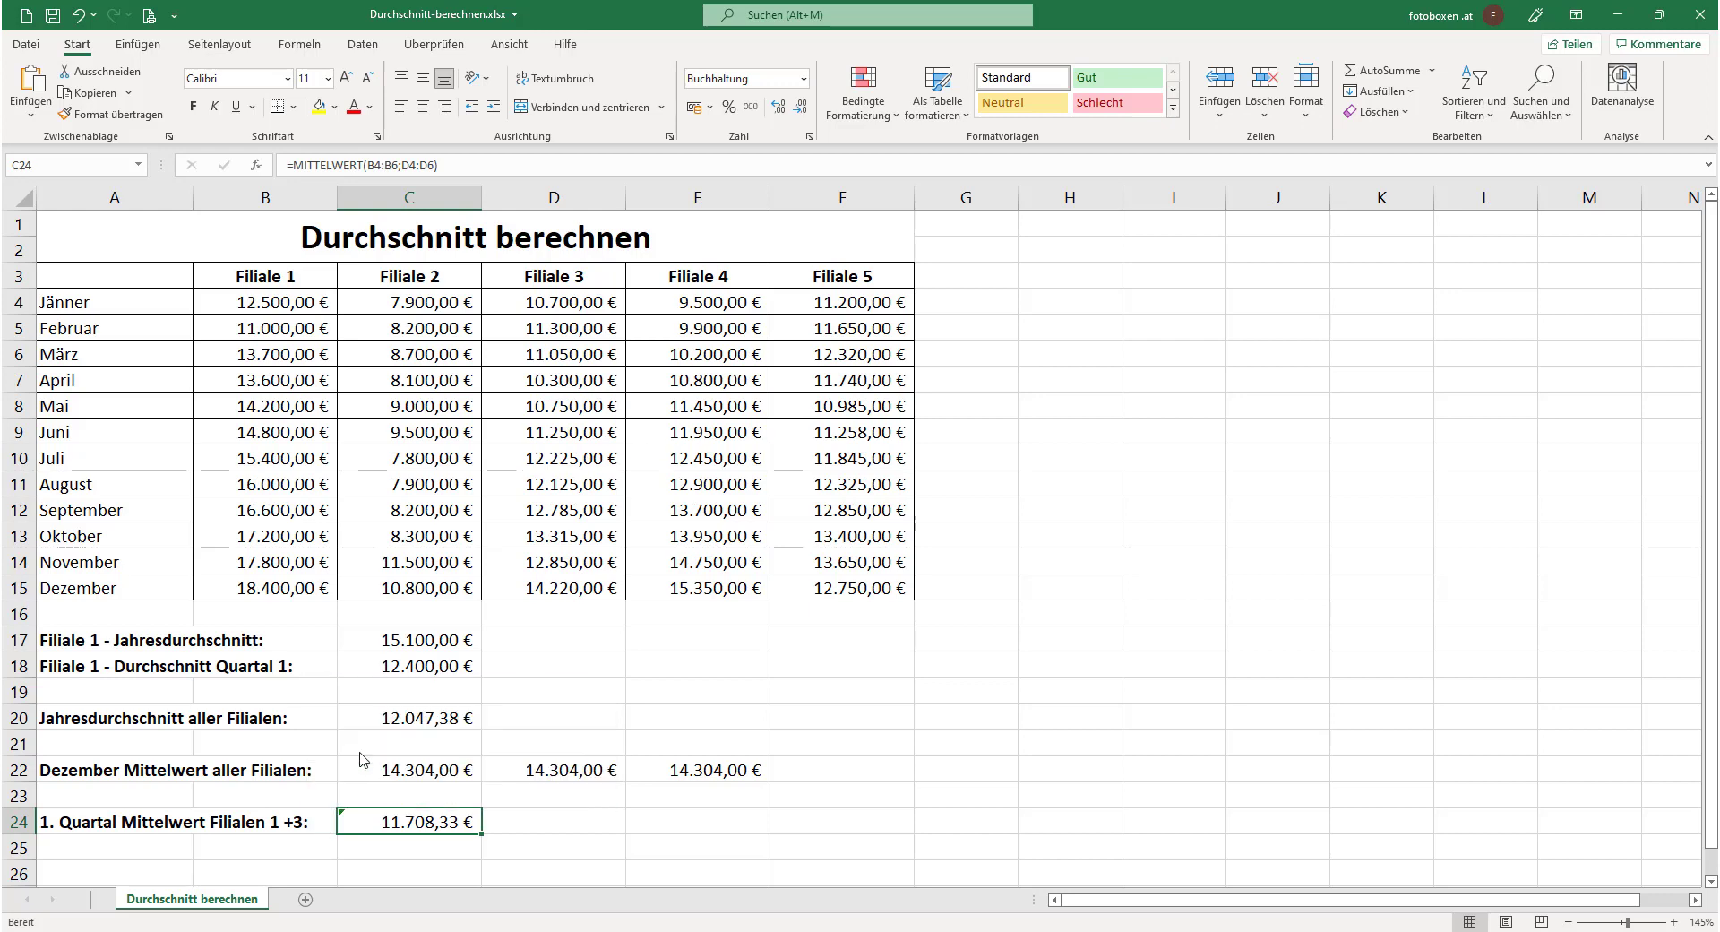
click(674, 857)
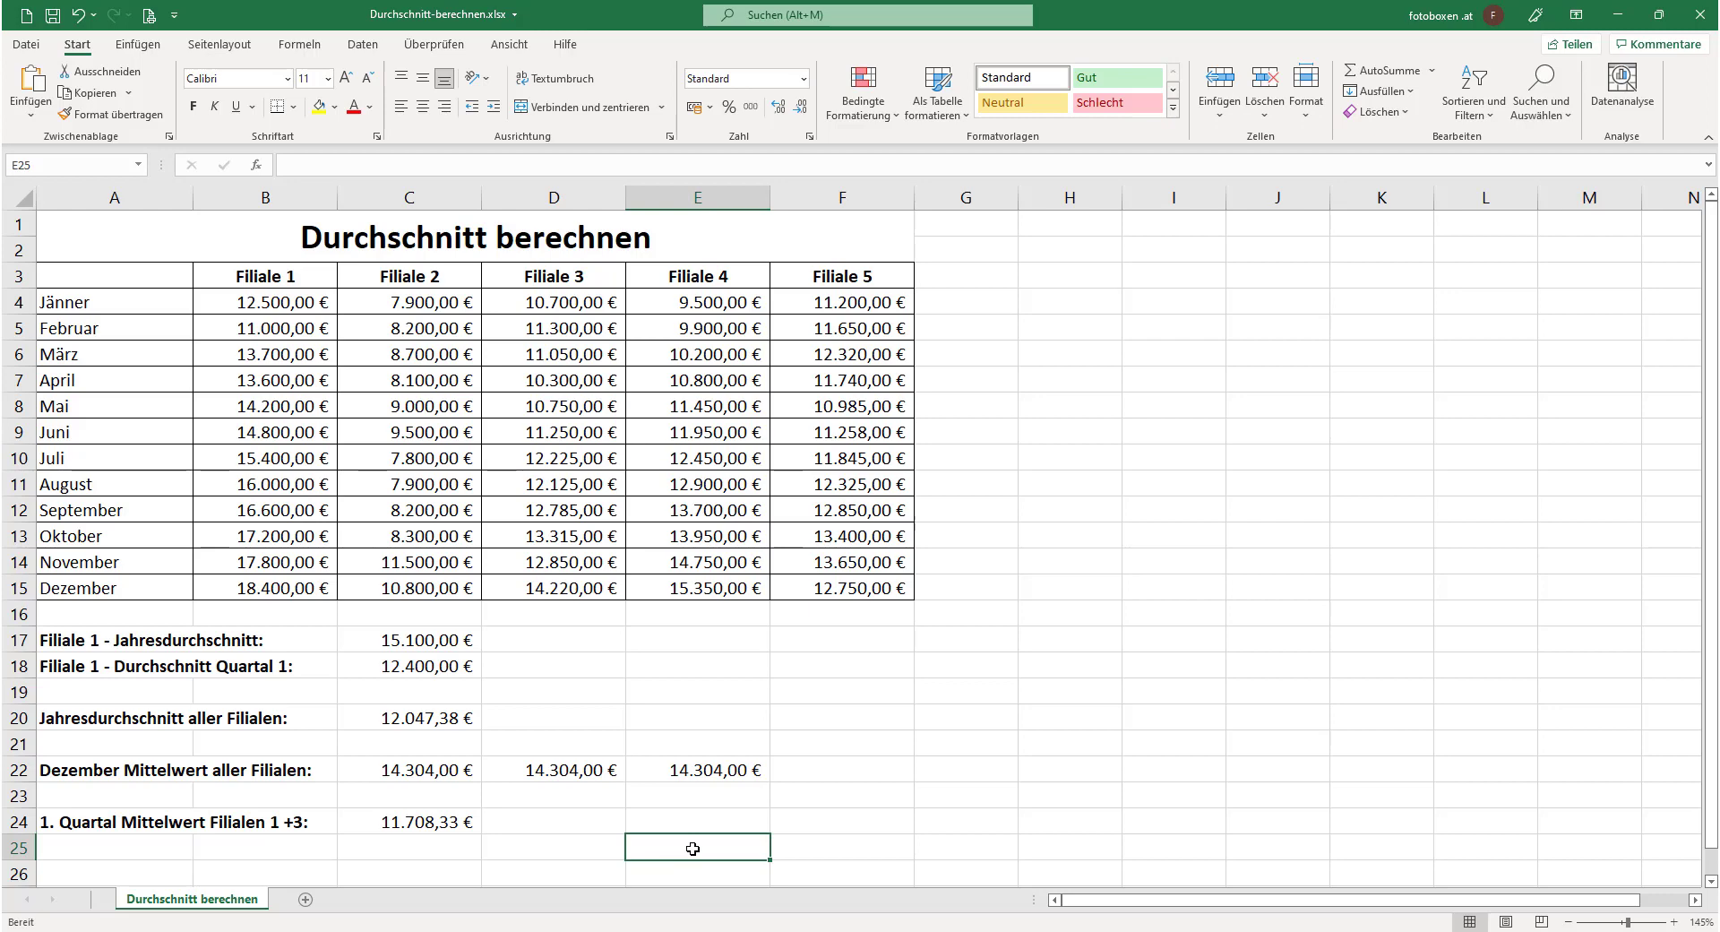